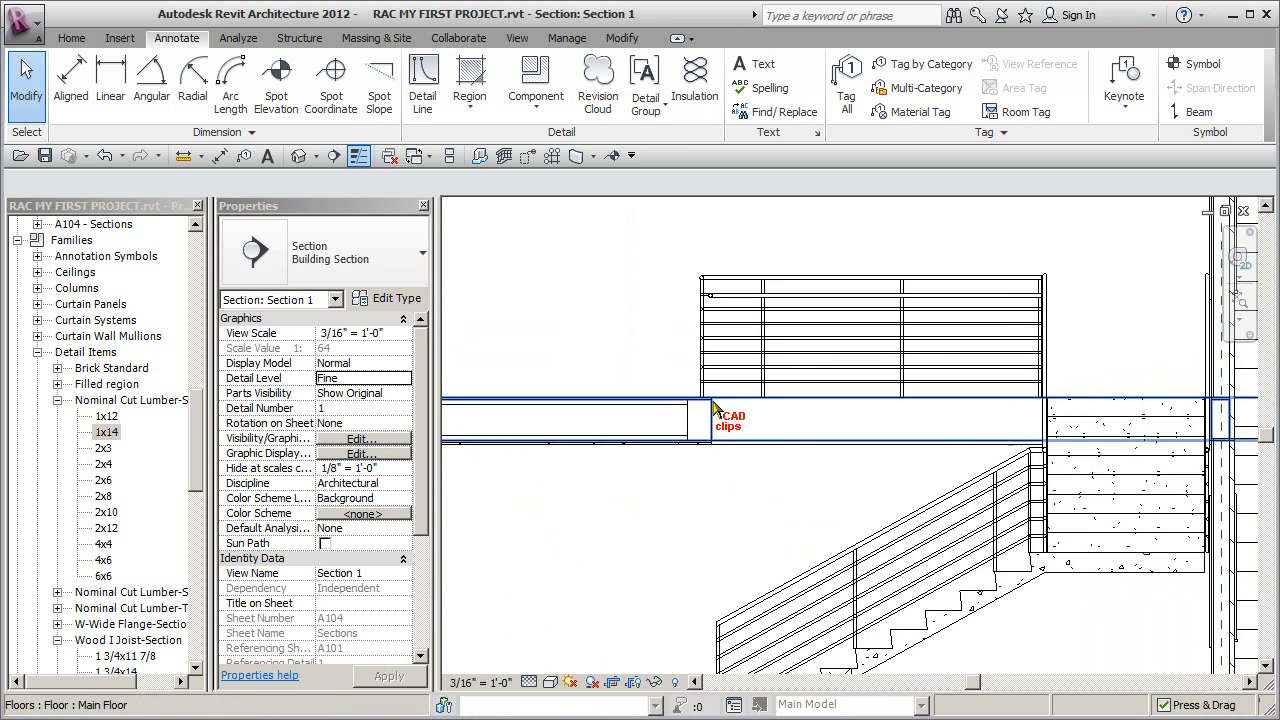
# Open the 03 T / 2nd floor plan view.
pyautogui.scroll(2, 752, 466)
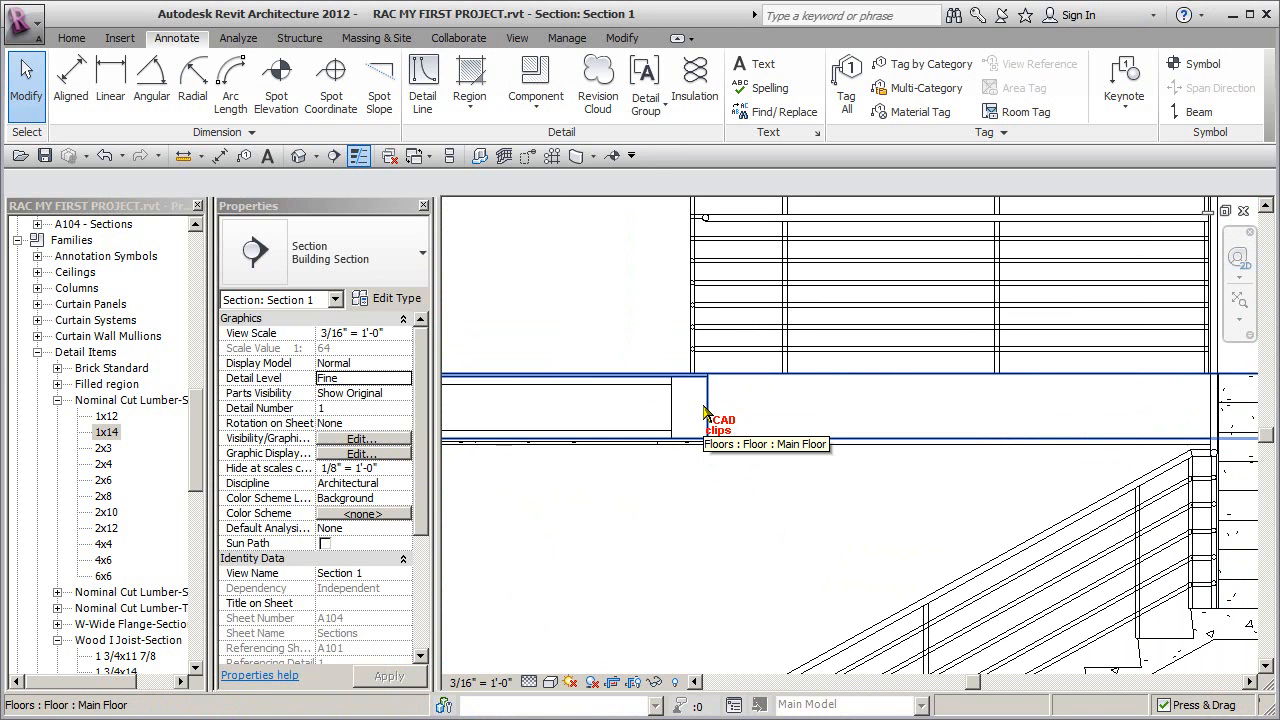
pyautogui.scroll(-2, 705, 412)
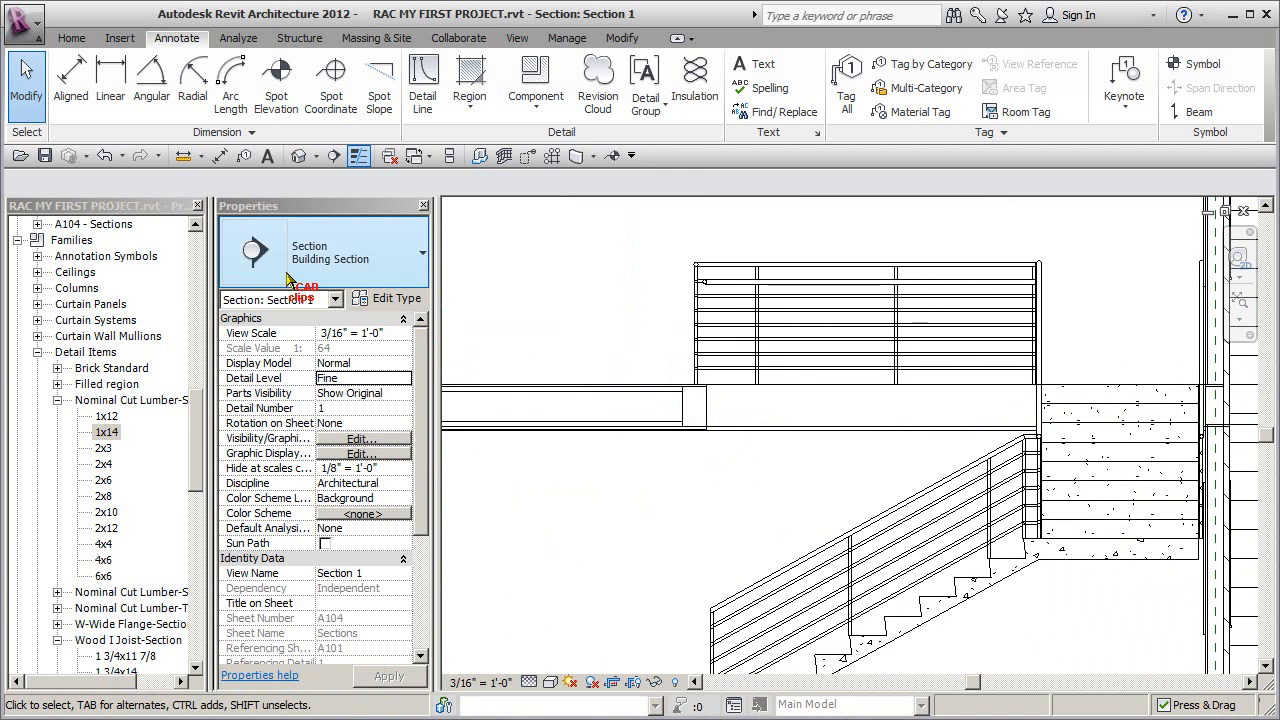
pyautogui.click(200, 242)
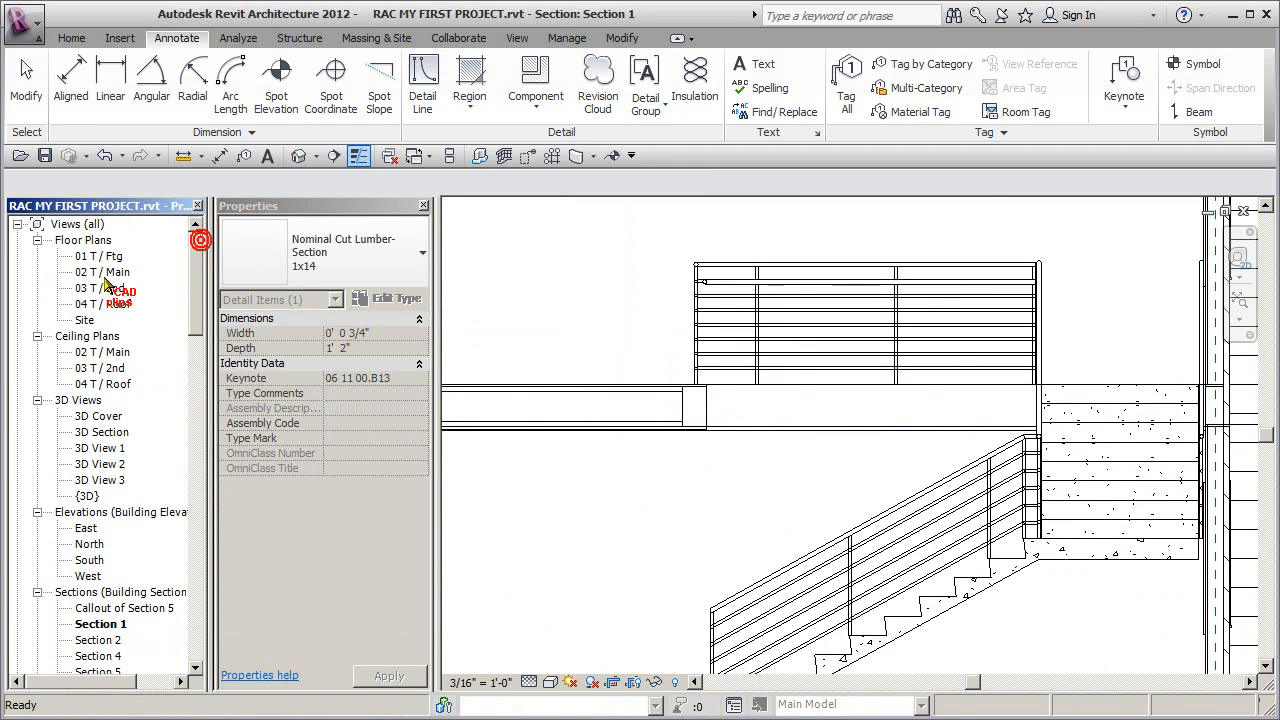
pyautogui.doubleClick(105, 288)
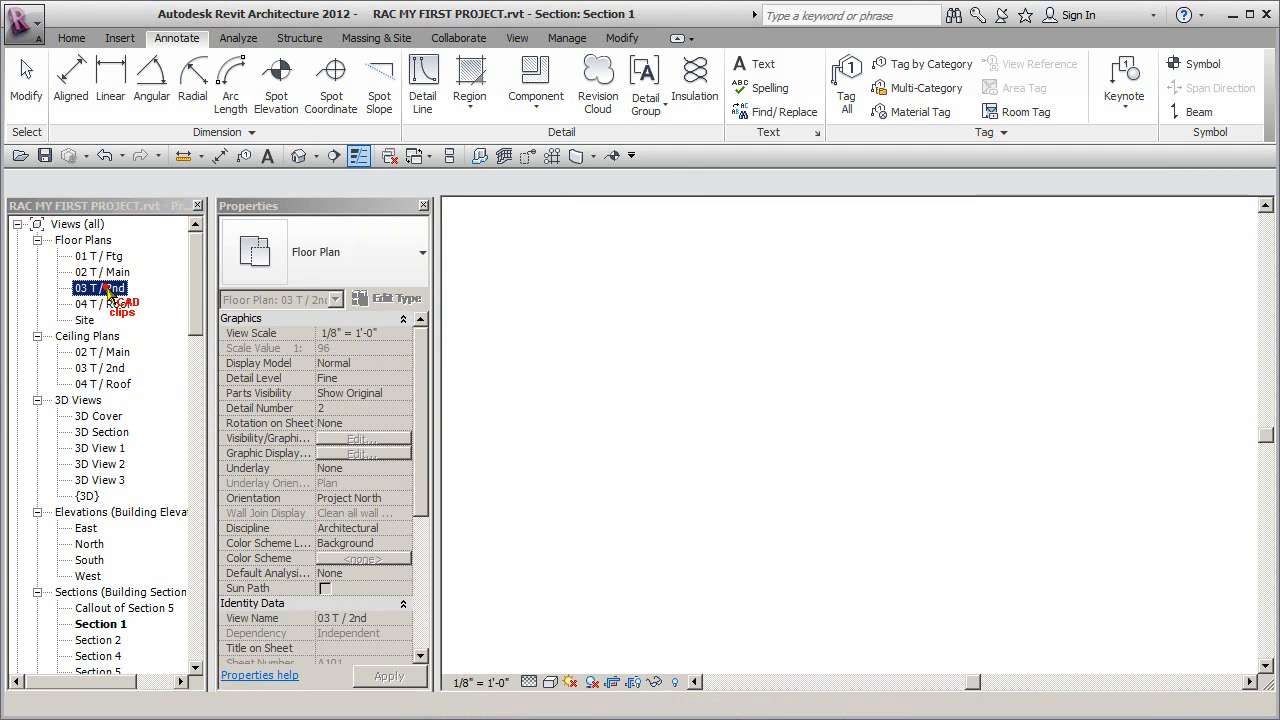
pyautogui.scroll(1, 768, 497)
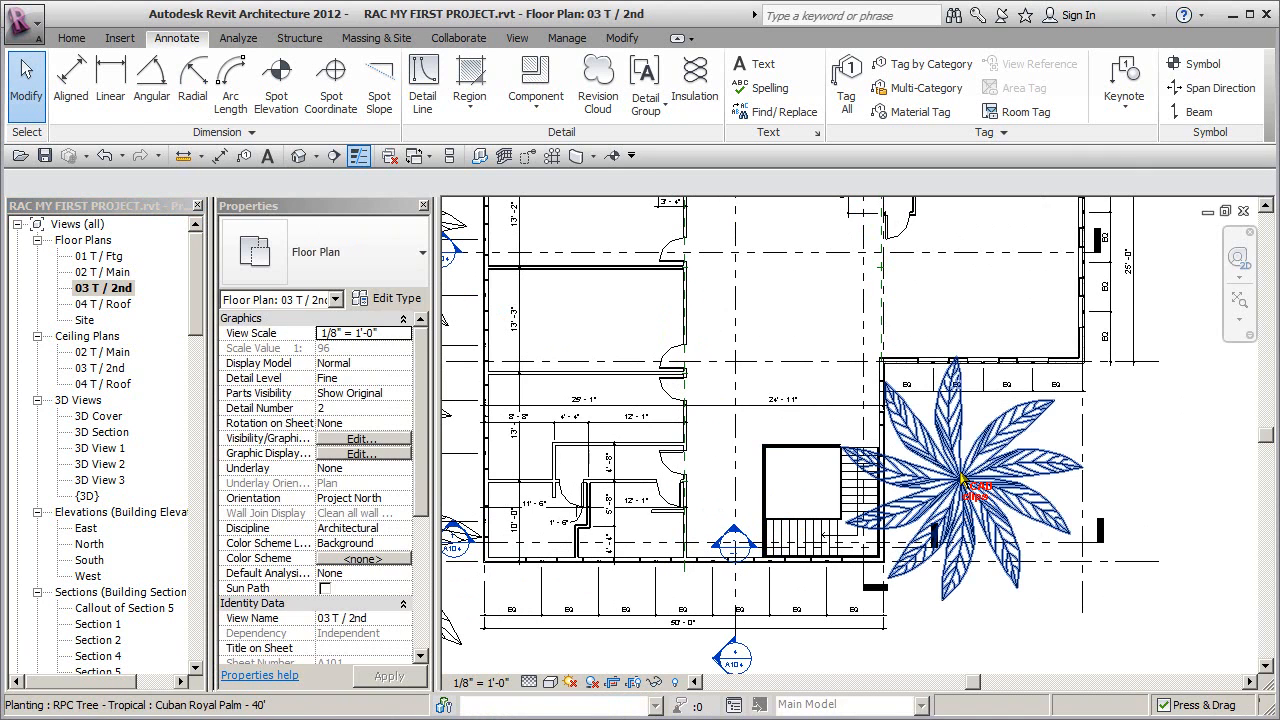
# Hide the Cuban Royal Palm tree beside the stair in the 03 T / 2nd floor plan.
pyautogui.click(957, 484)
pyautogui.click(588, 64)
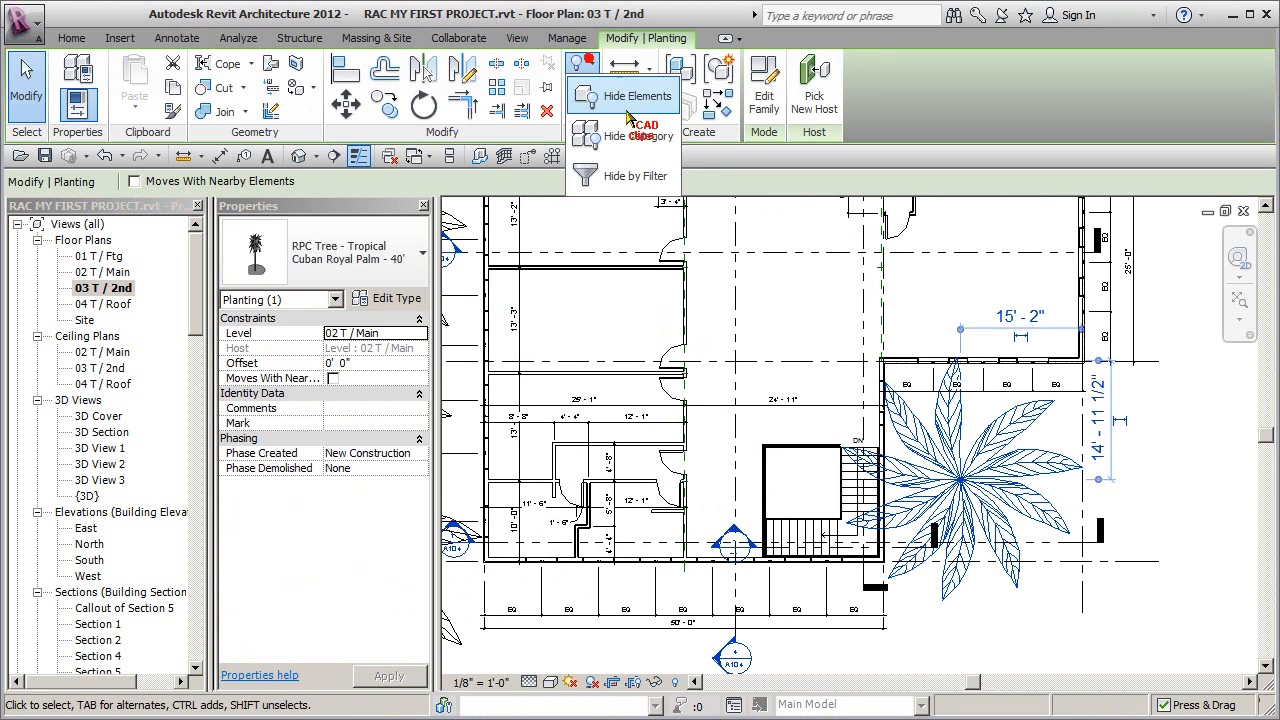
pyautogui.click(657, 118)
# Start a structural beam of type Glulam-Western Species 5.125x13.5 with its placement plane on Level 02 T / Main.
pyautogui.scroll(4, 822, 500)
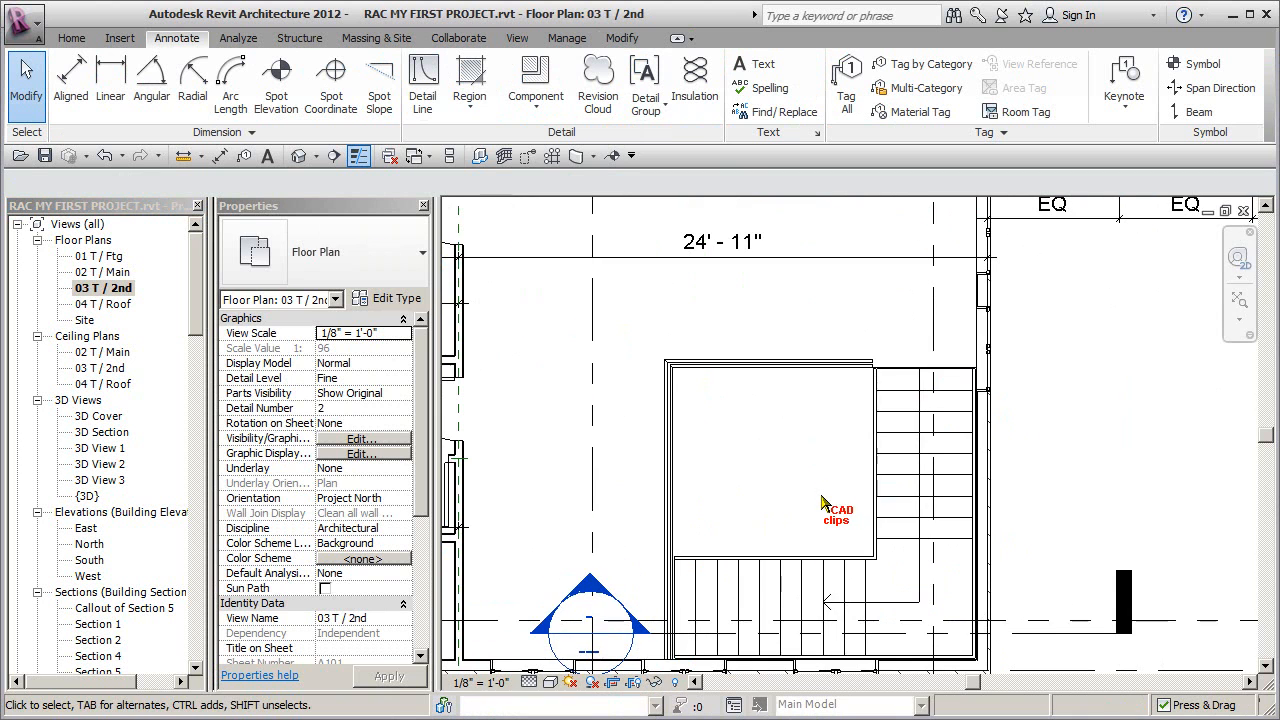
pyautogui.moveTo(555, 327); pyautogui.dragTo(598, 273, button='middle')
pyautogui.scroll(1, 726, 632)
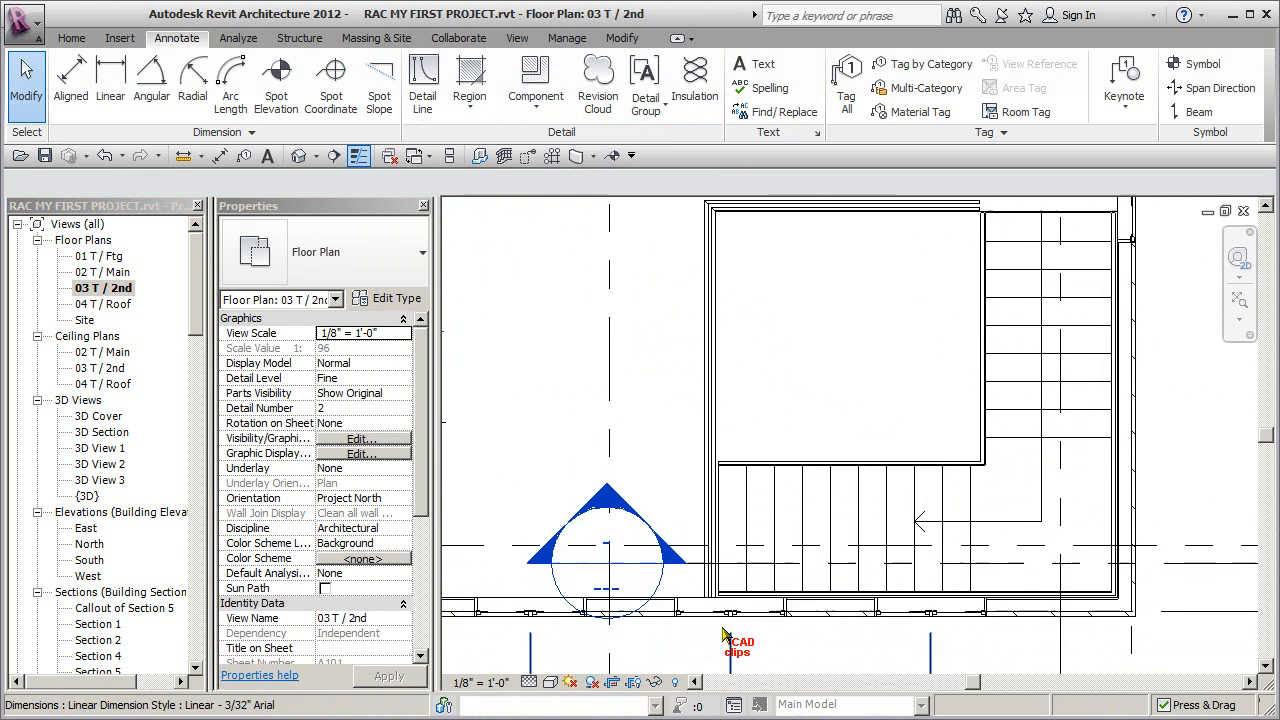
pyautogui.moveTo(739, 489); pyautogui.dragTo(790, 488, button='middle')
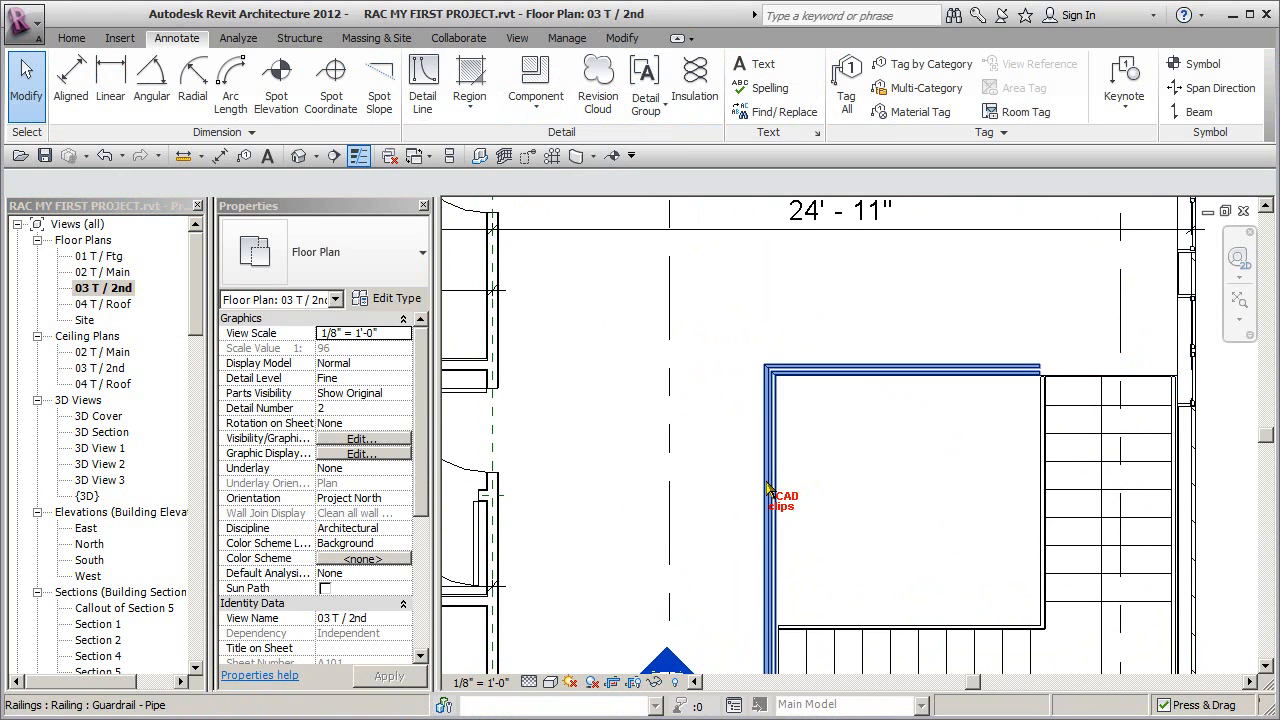
pyautogui.click(103, 288)
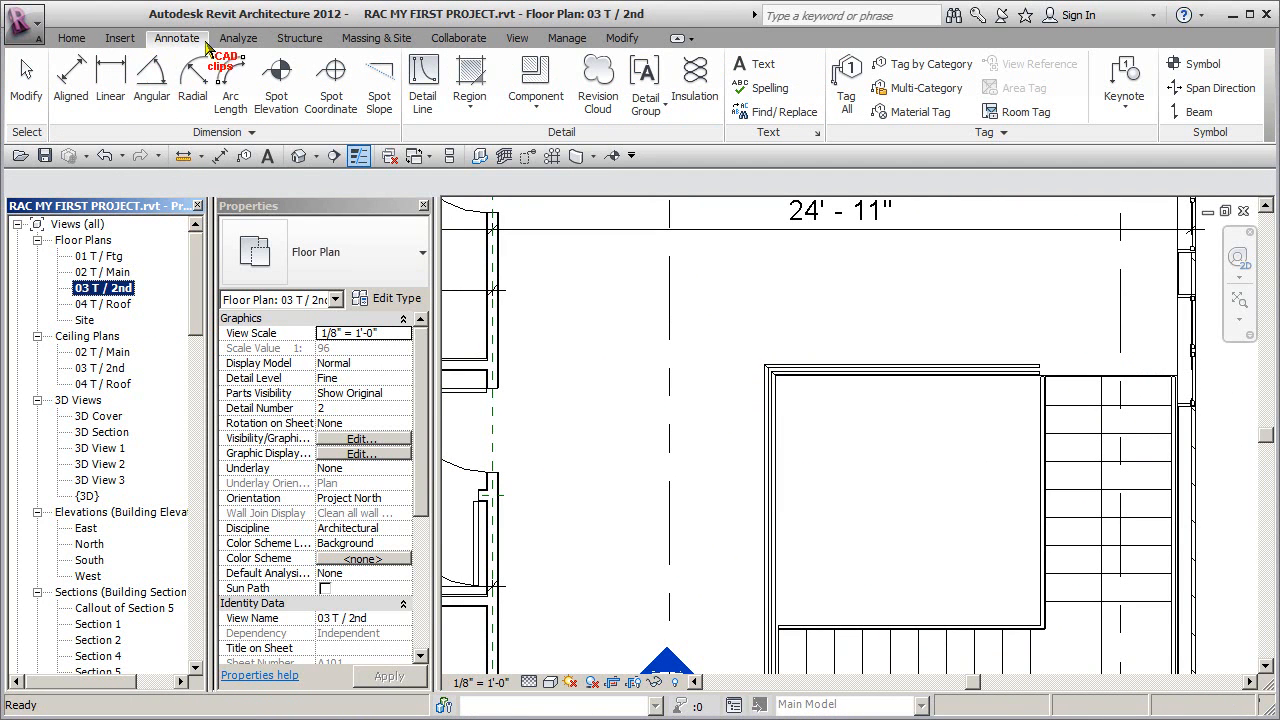
pyautogui.click(300, 38)
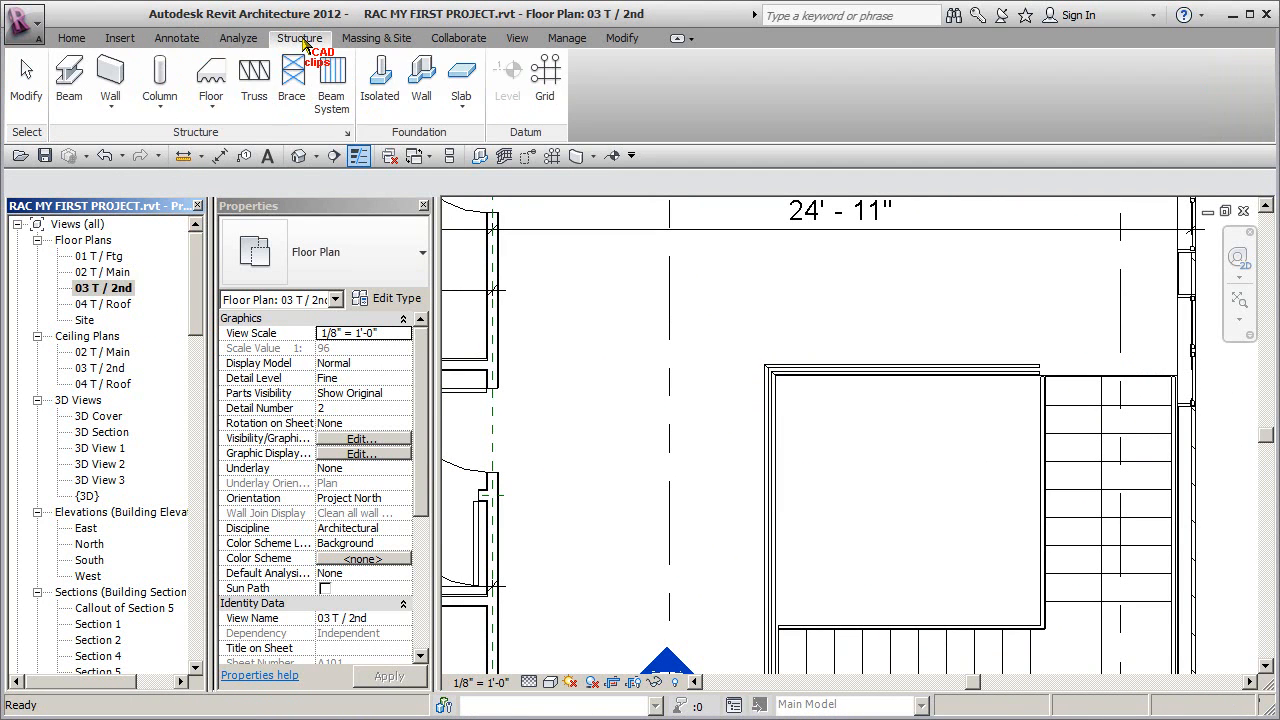
pyautogui.click(62, 78)
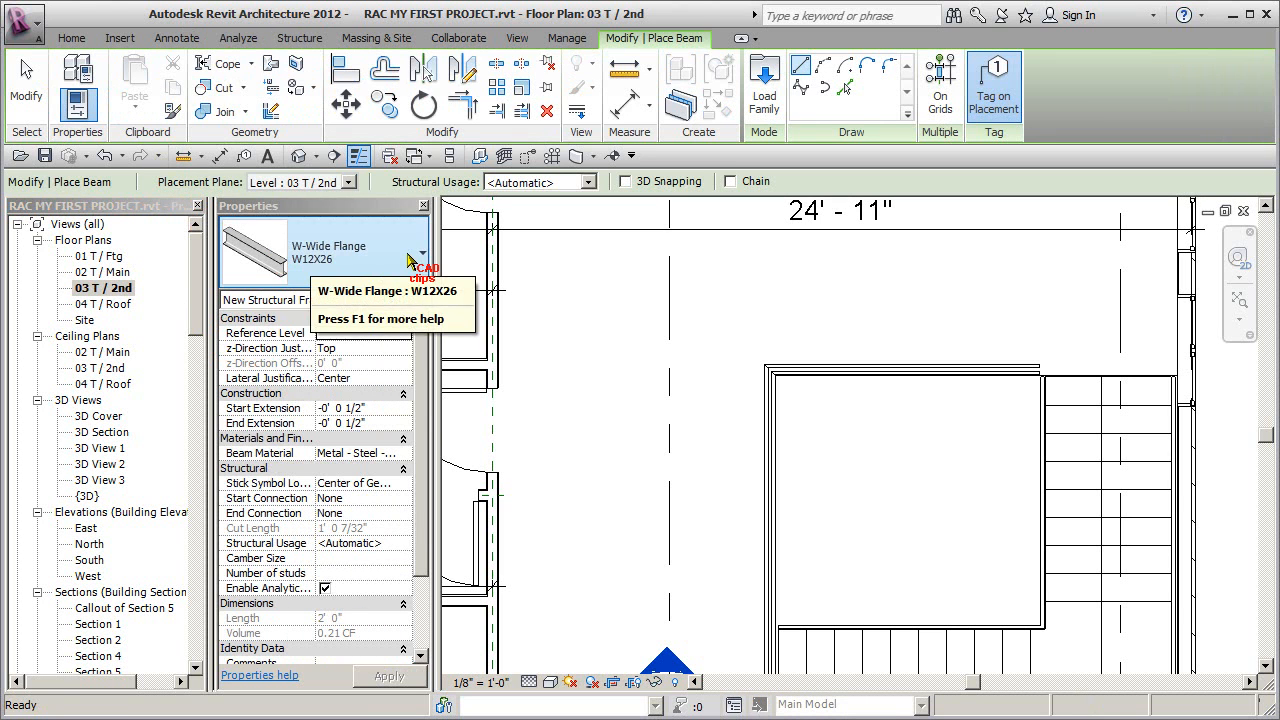
pyautogui.click(408, 260)
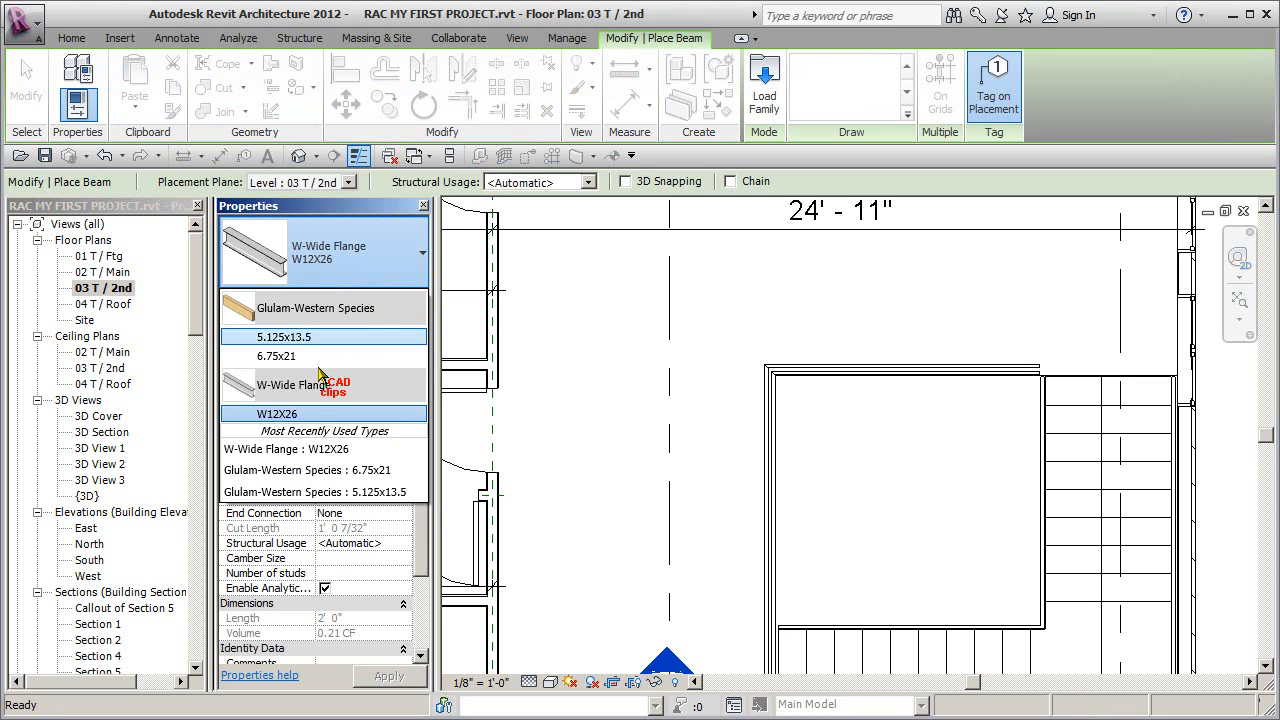
pyautogui.moveTo(337, 344)
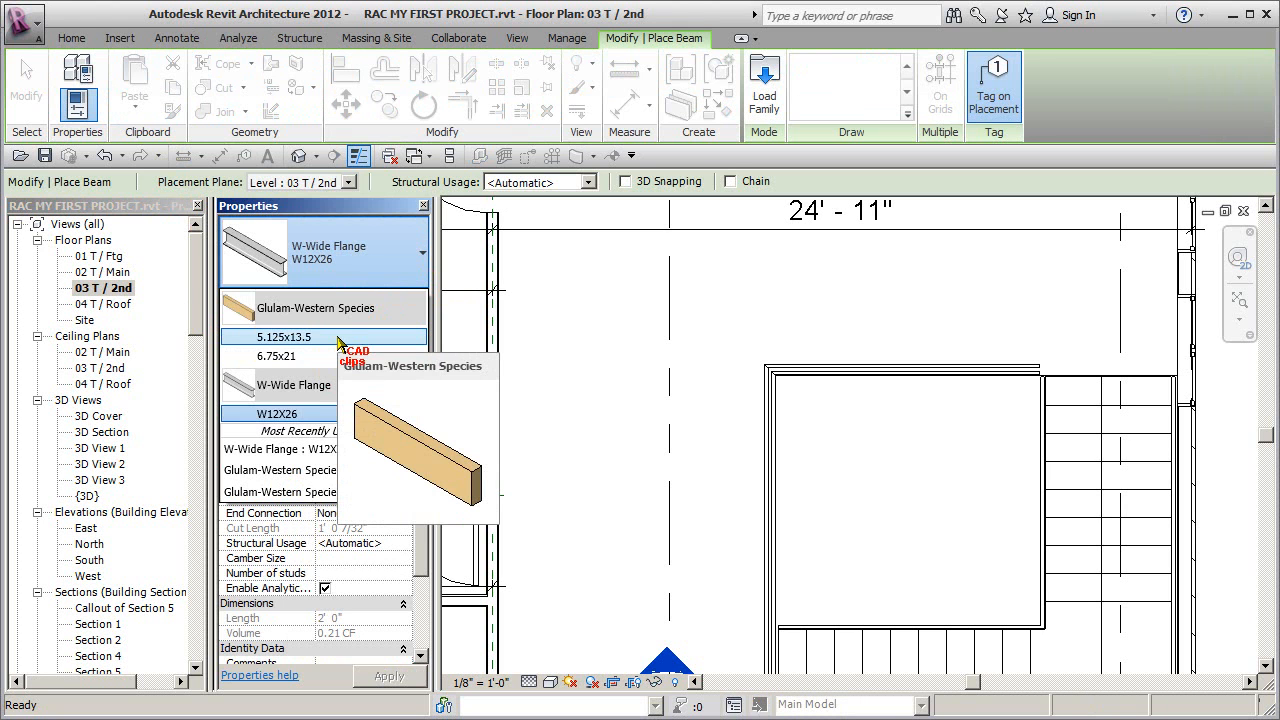
pyautogui.click(337, 344)
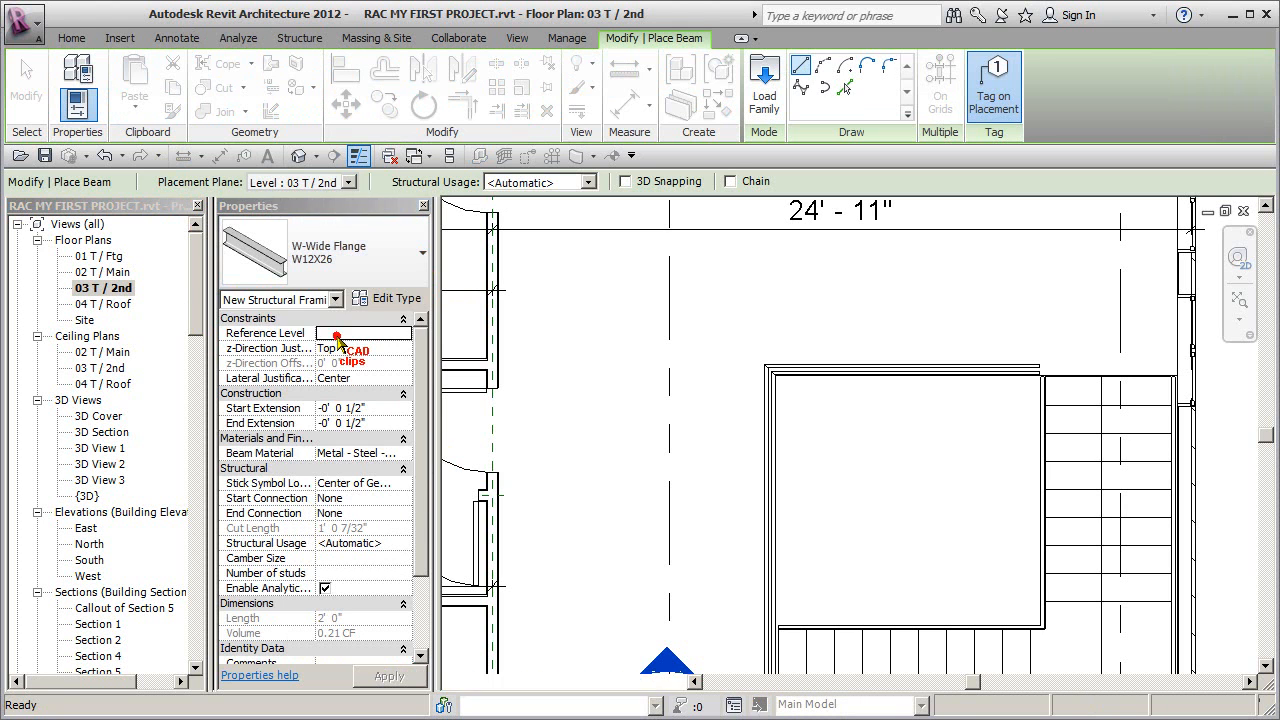
pyautogui.click(348, 182)
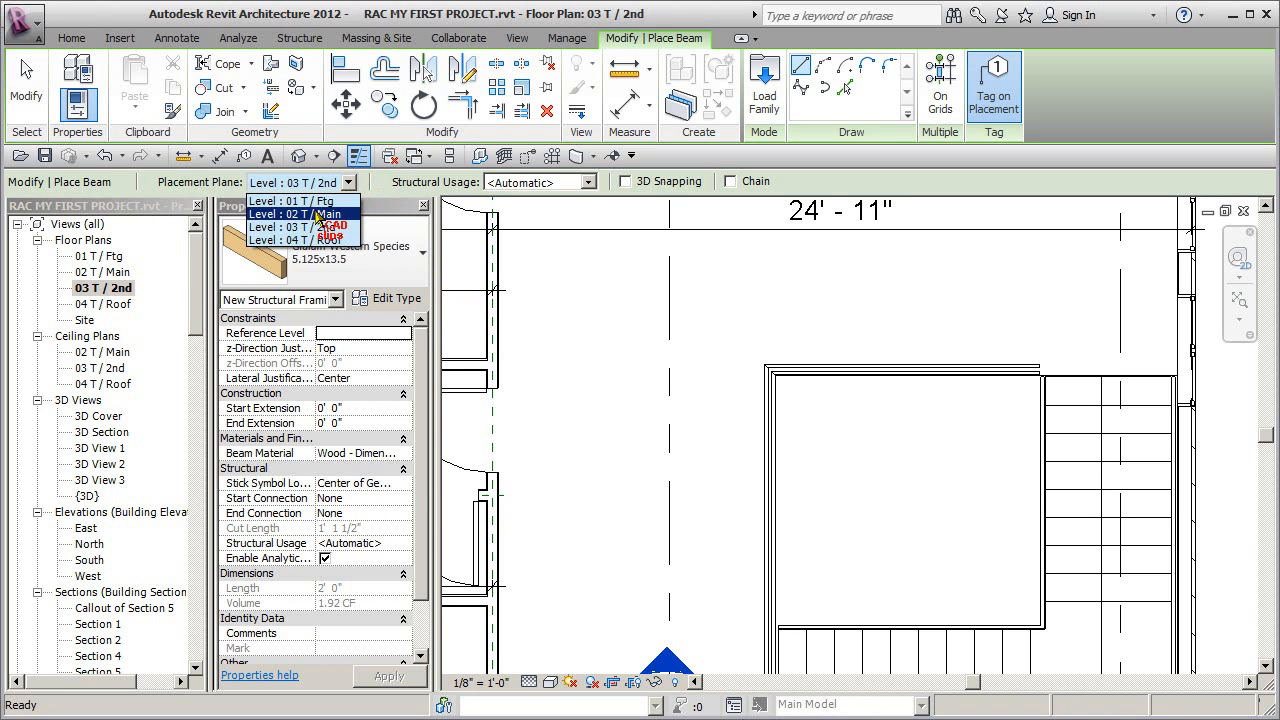
pyautogui.click(314, 213)
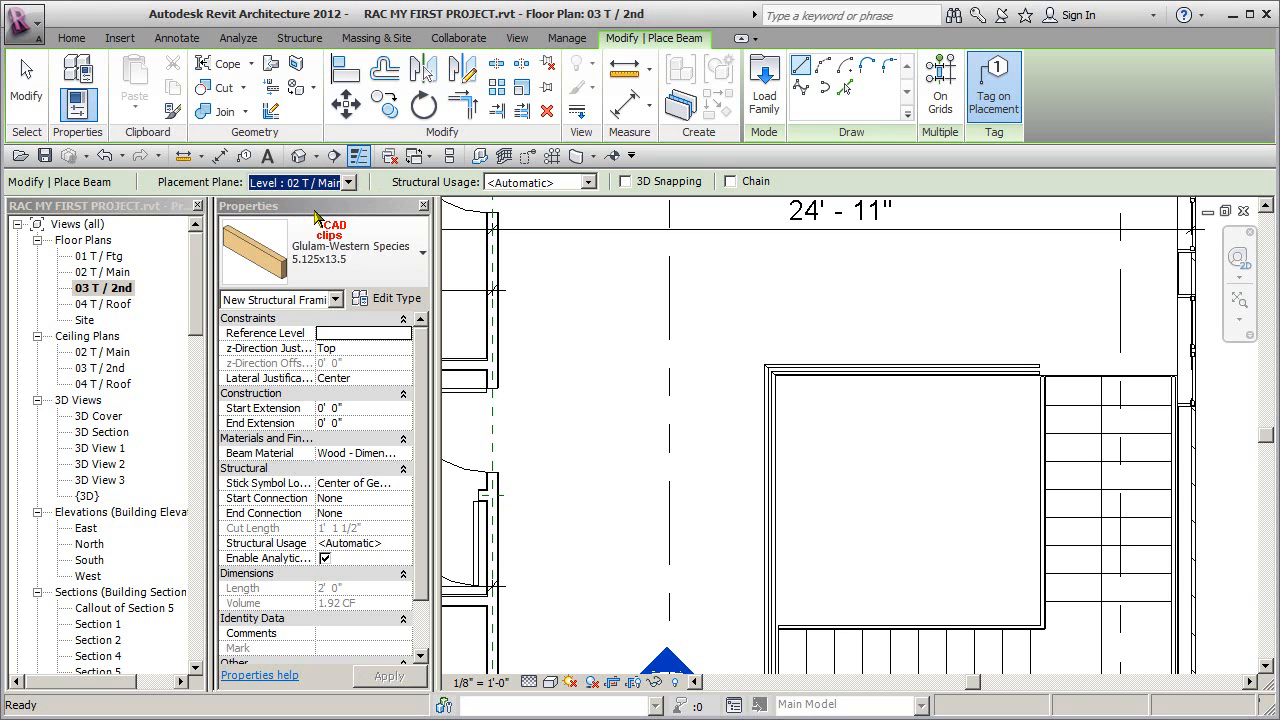
# Draw a glulam beam from the corridor reference plane past the stair opening to the east wall, and another from it down to the south wall.
pyautogui.click(492, 360)
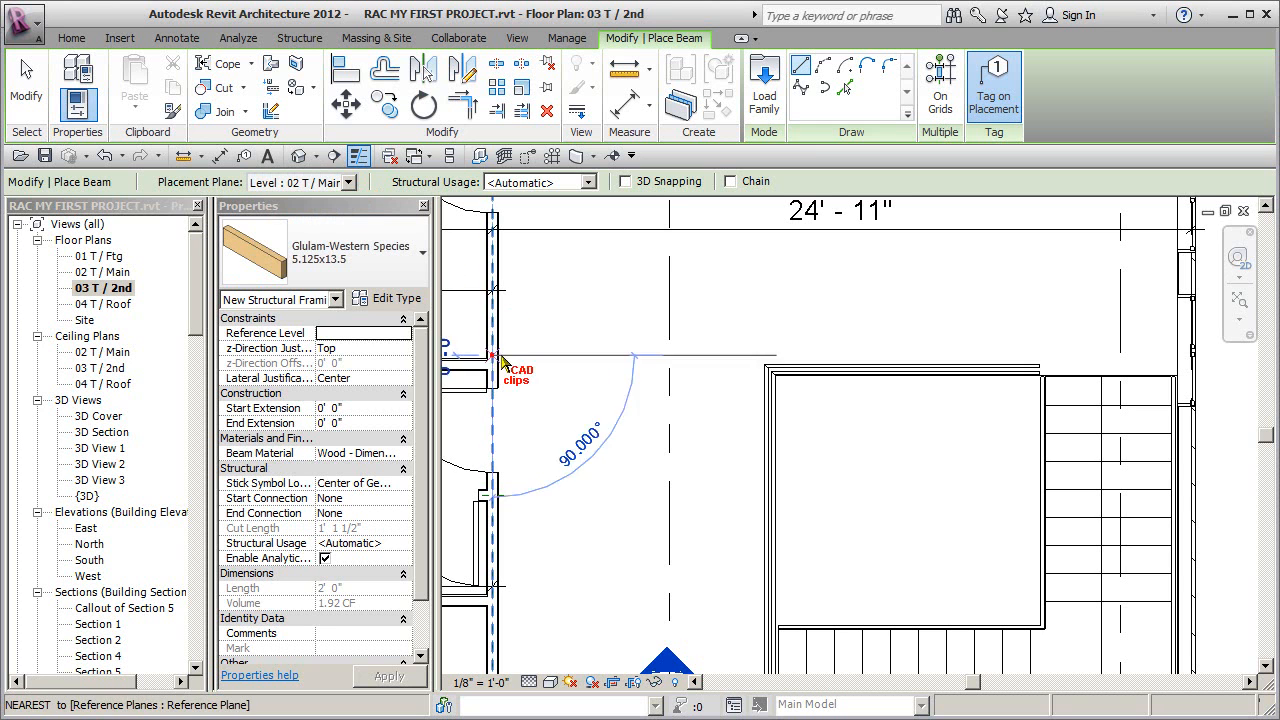
pyautogui.click(1181, 358)
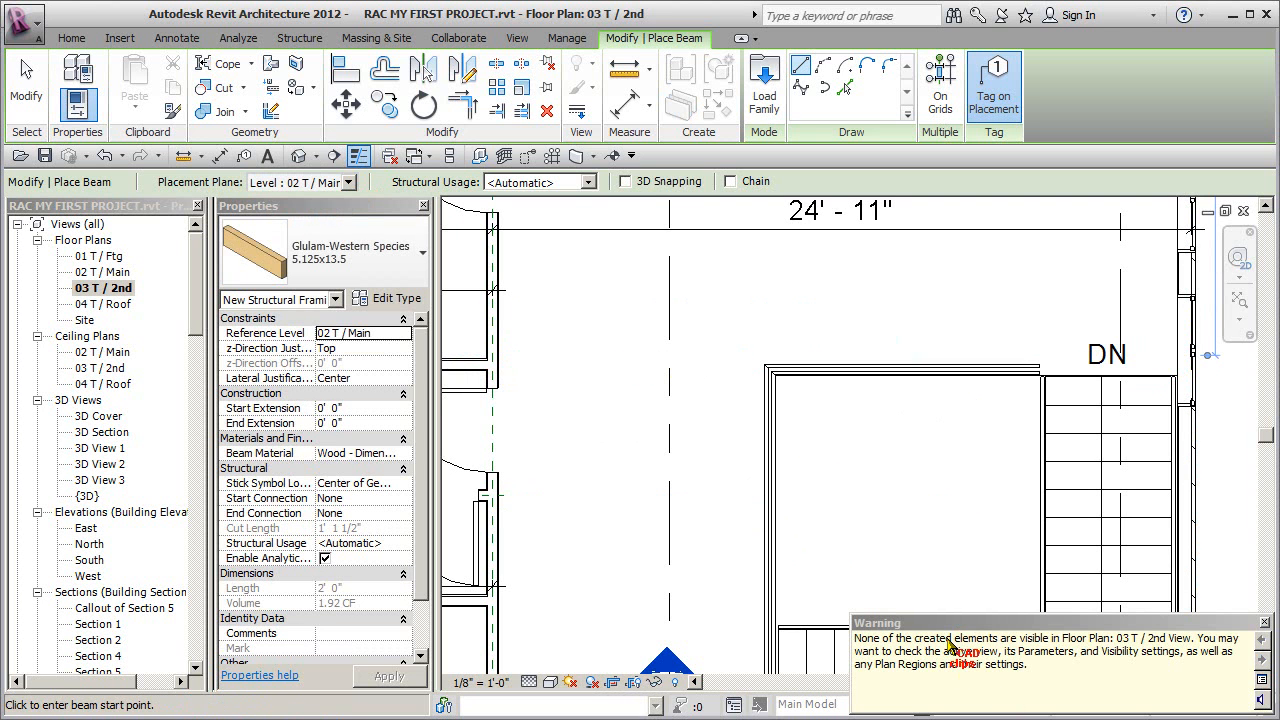
pyautogui.click(758, 366)
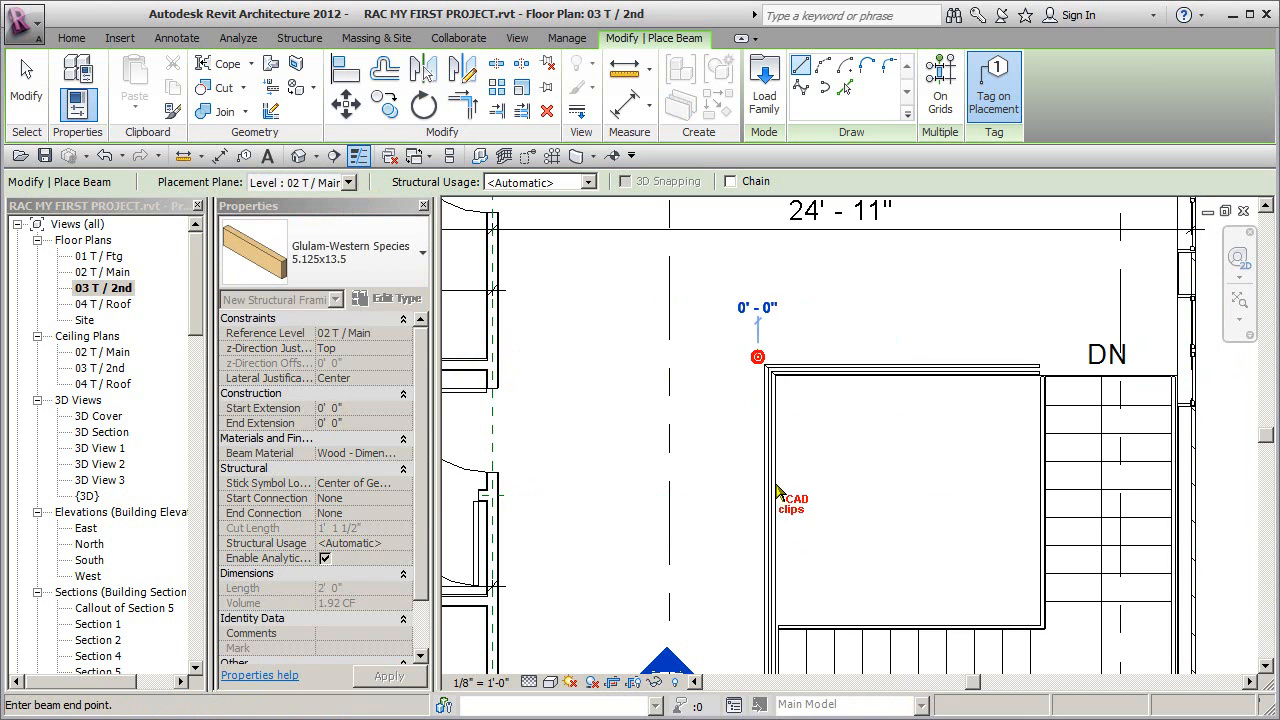
pyautogui.scroll(2, 760, 420)
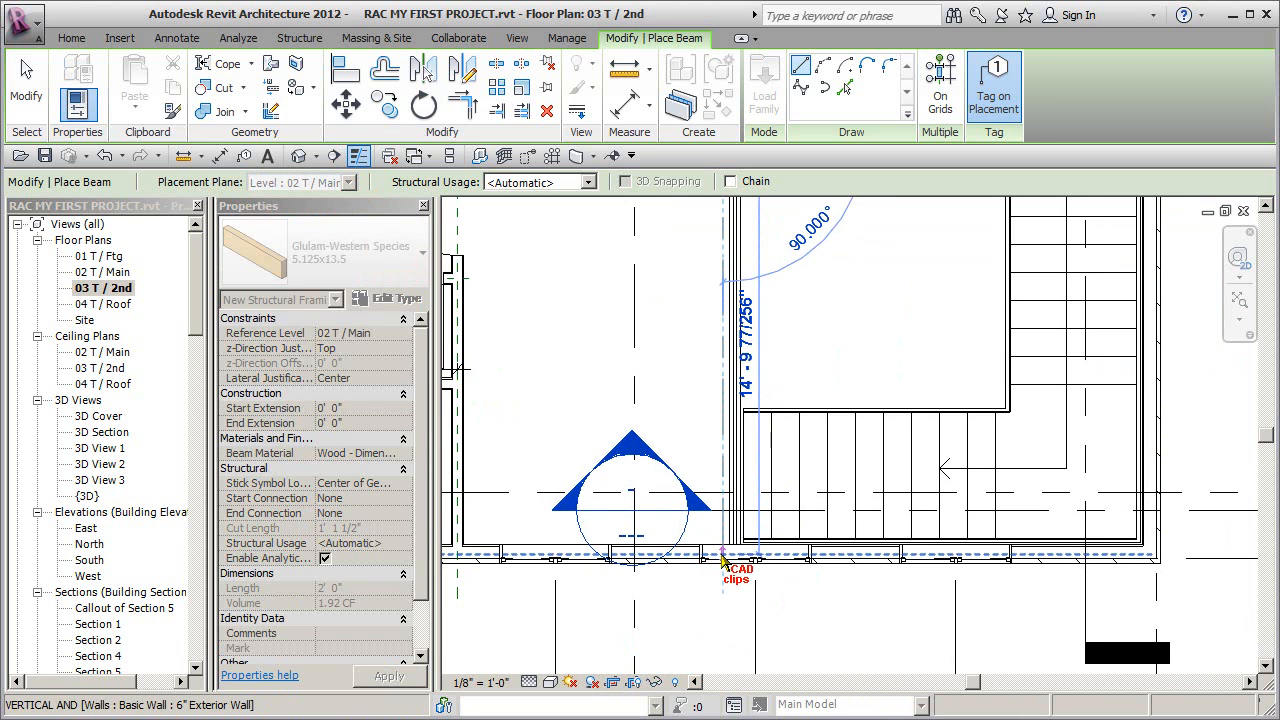
pyautogui.click(722, 555)
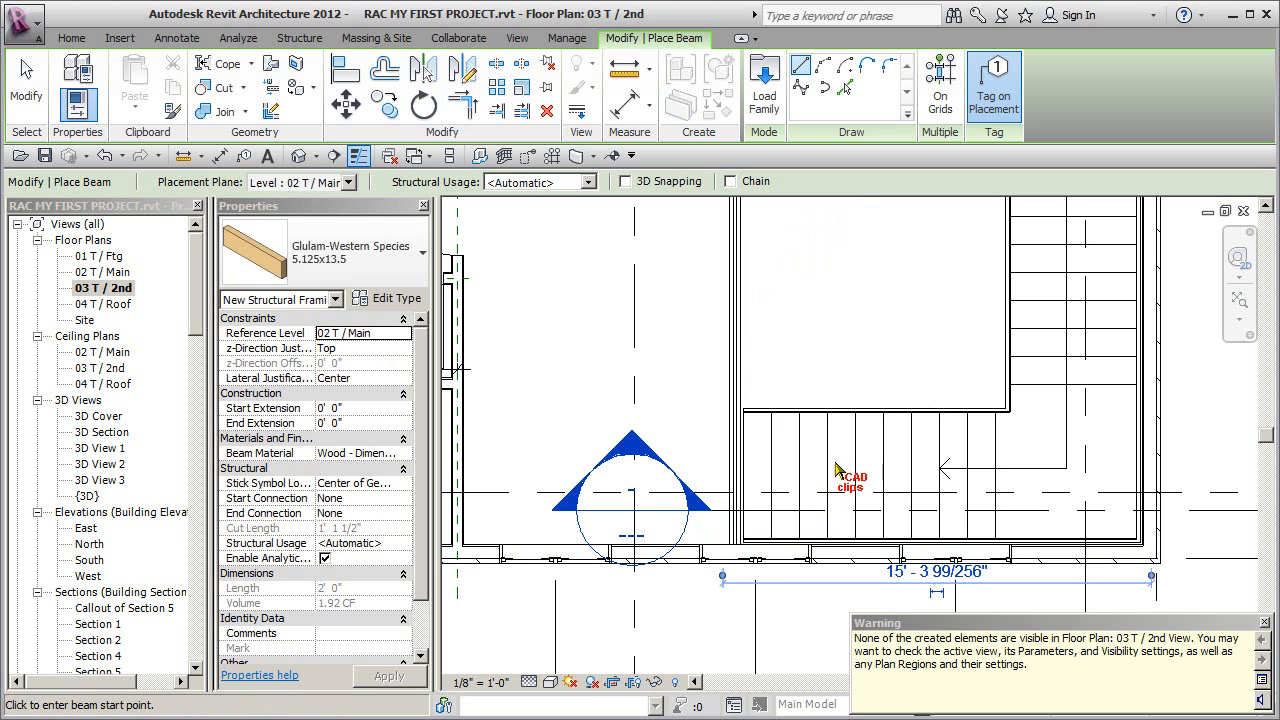
pyautogui.press('Escape')
pyautogui.press('Escape')
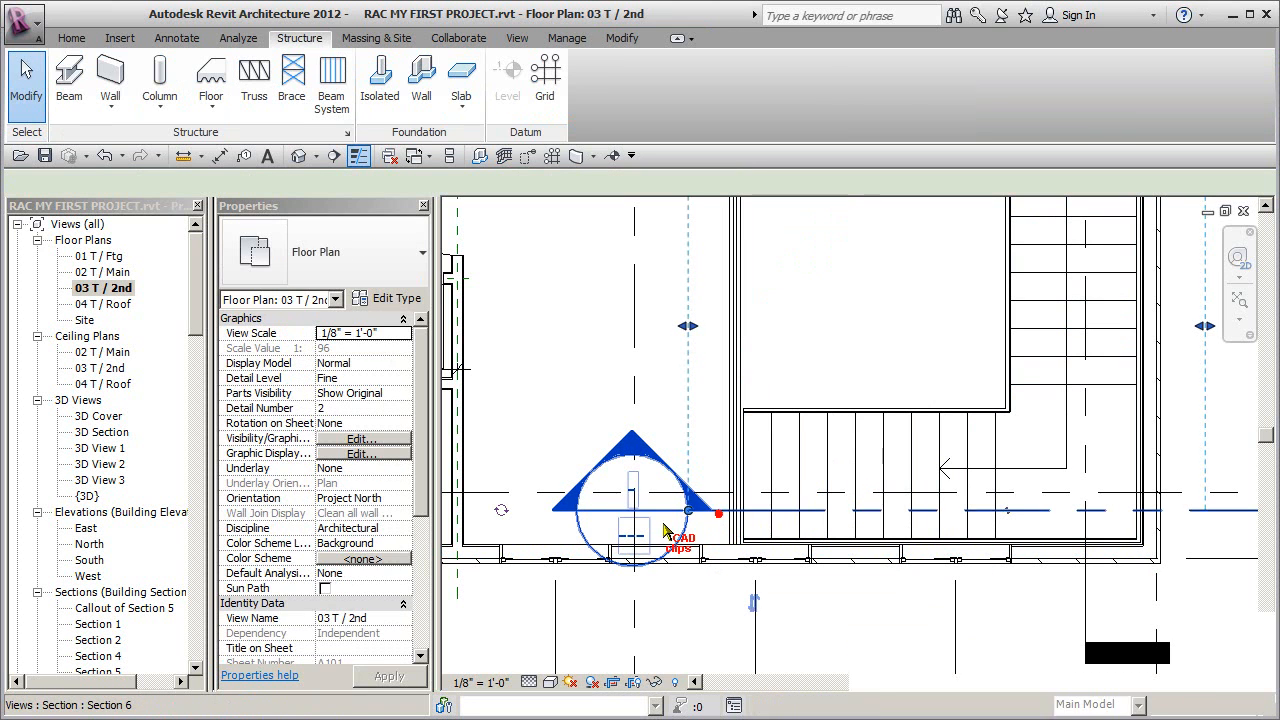
# Shift the Section 6 head away from the stair, toward the corridor side of the floor plan.
pyautogui.click(672, 518)
pyautogui.moveTo(672, 518); pyautogui.dragTo(605, 518)
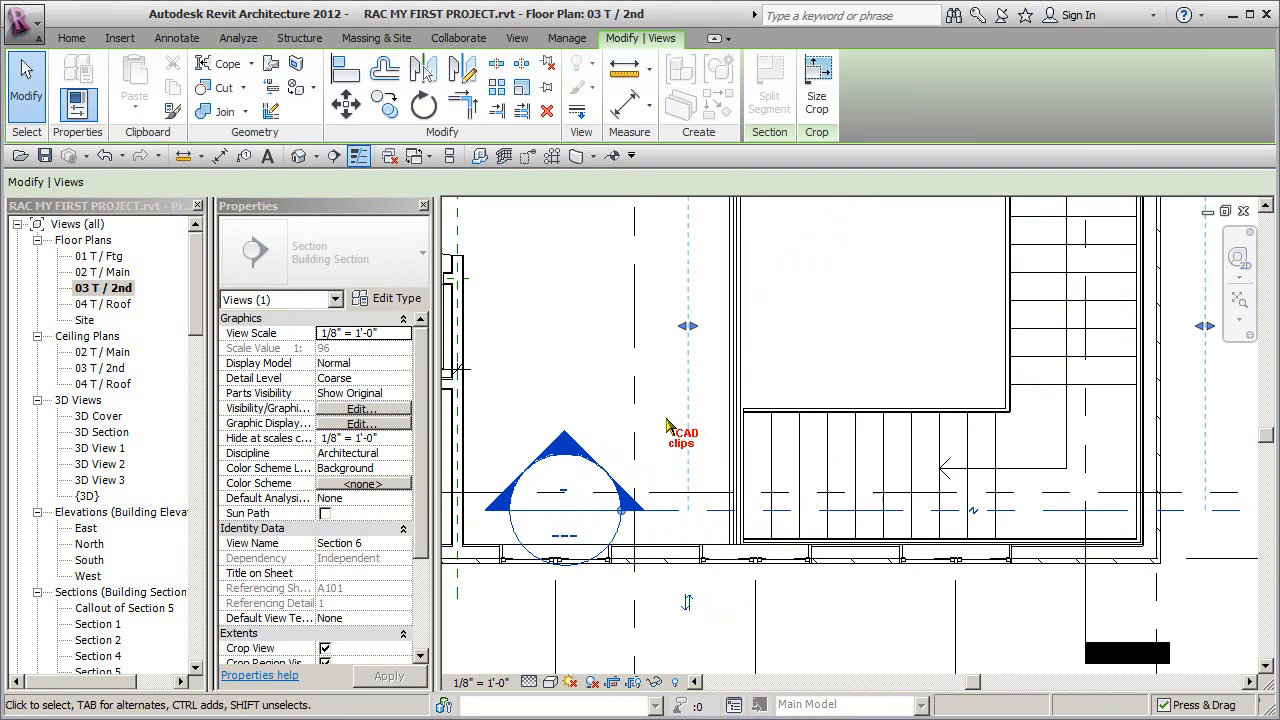
pyautogui.click(657, 422)
# Open the Section 6 view from its marker and set its detail level to Fine.
pyautogui.doubleClick(563, 515)
pyautogui.moveTo(703, 480); pyautogui.dragTo(712, 452, button='middle')
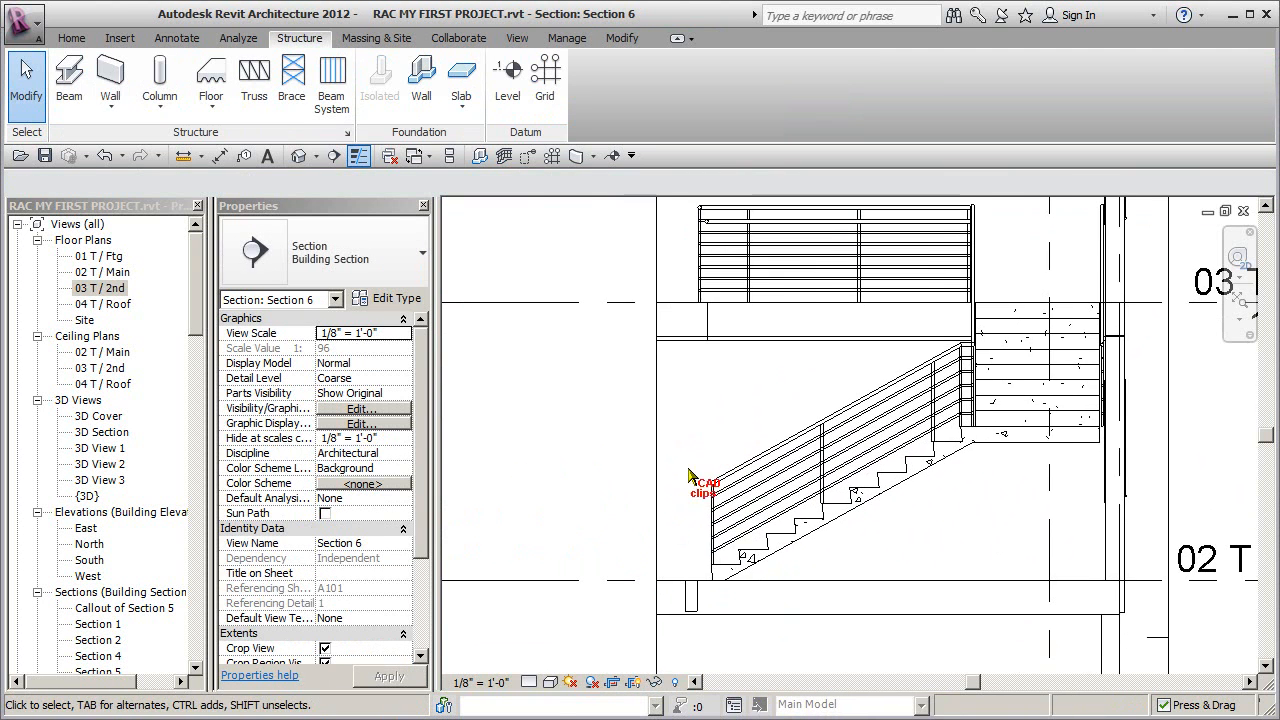
pyautogui.click(546, 682)
pyautogui.click(552, 668)
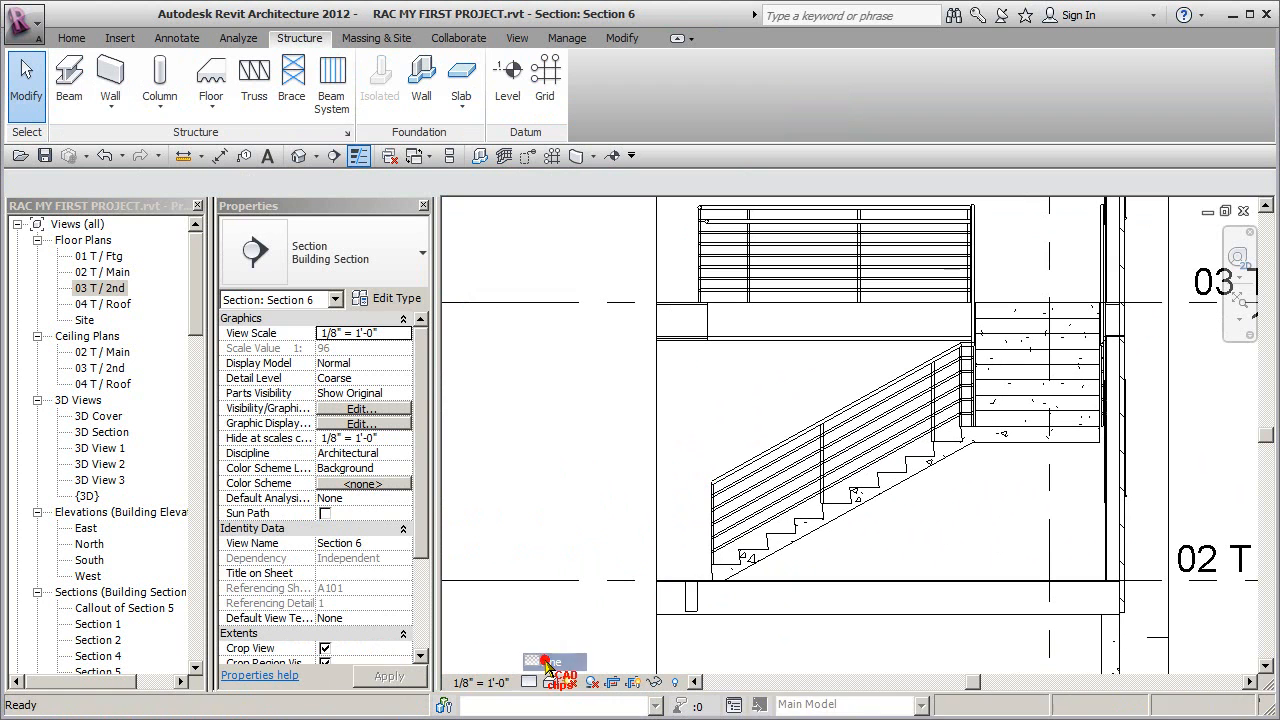
# Inspect the reference level and offset properties of the glulam beam within the main floor in Section 6.
pyautogui.moveTo(729, 606); pyautogui.dragTo(728, 522, button='middle')
pyautogui.click(690, 505)
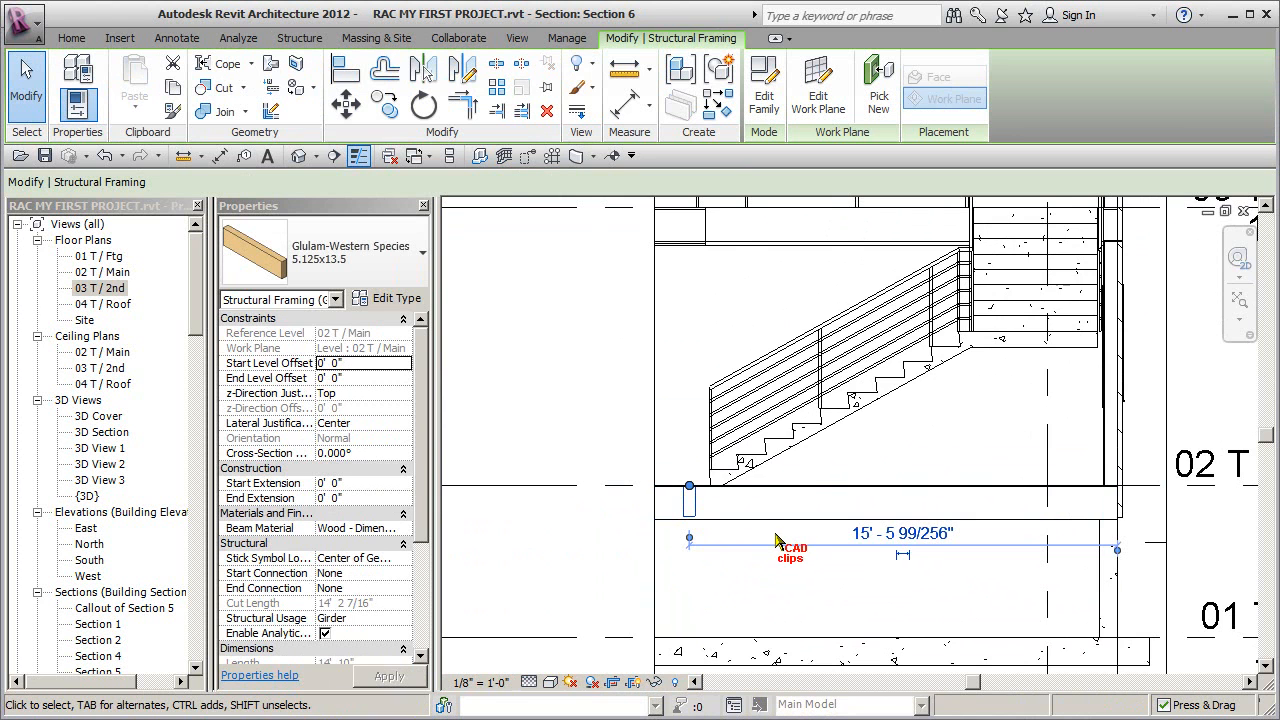
pyautogui.scroll(-2, 777, 540)
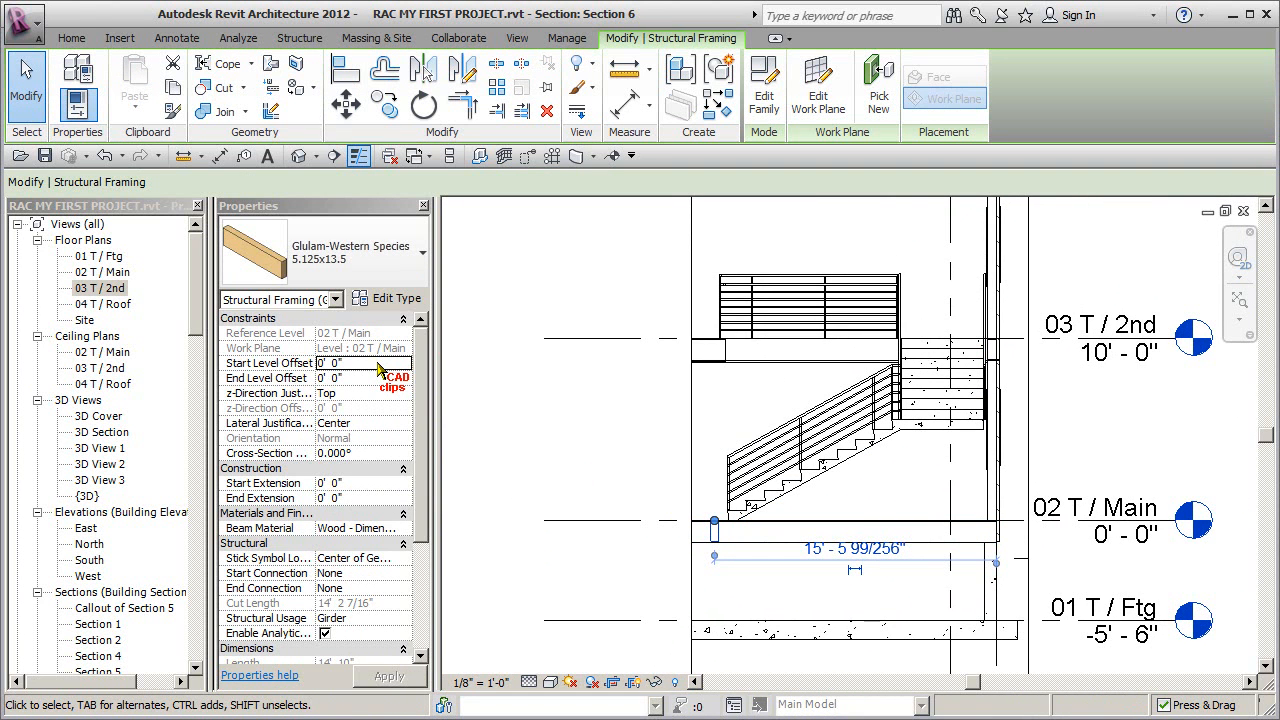
pyautogui.click(742, 567)
pyautogui.click(800, 532)
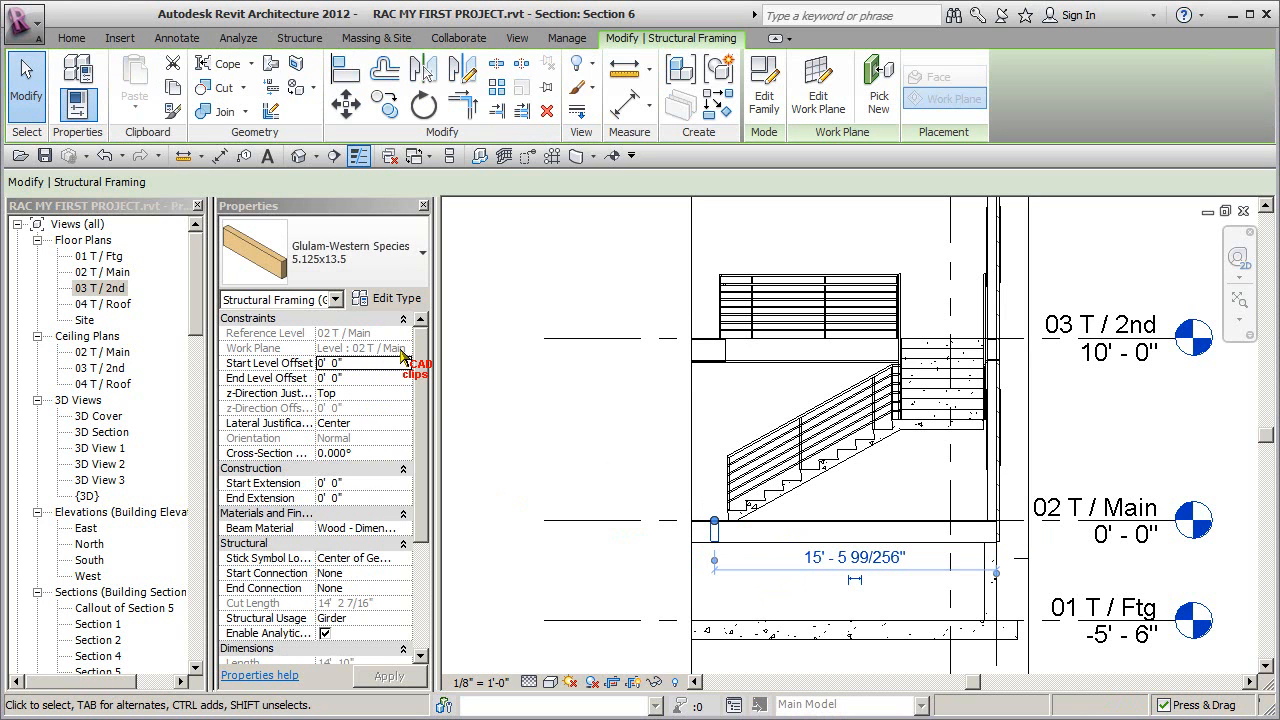
pyautogui.moveTo(971, 577); pyautogui.dragTo(957, 517, button='middle')
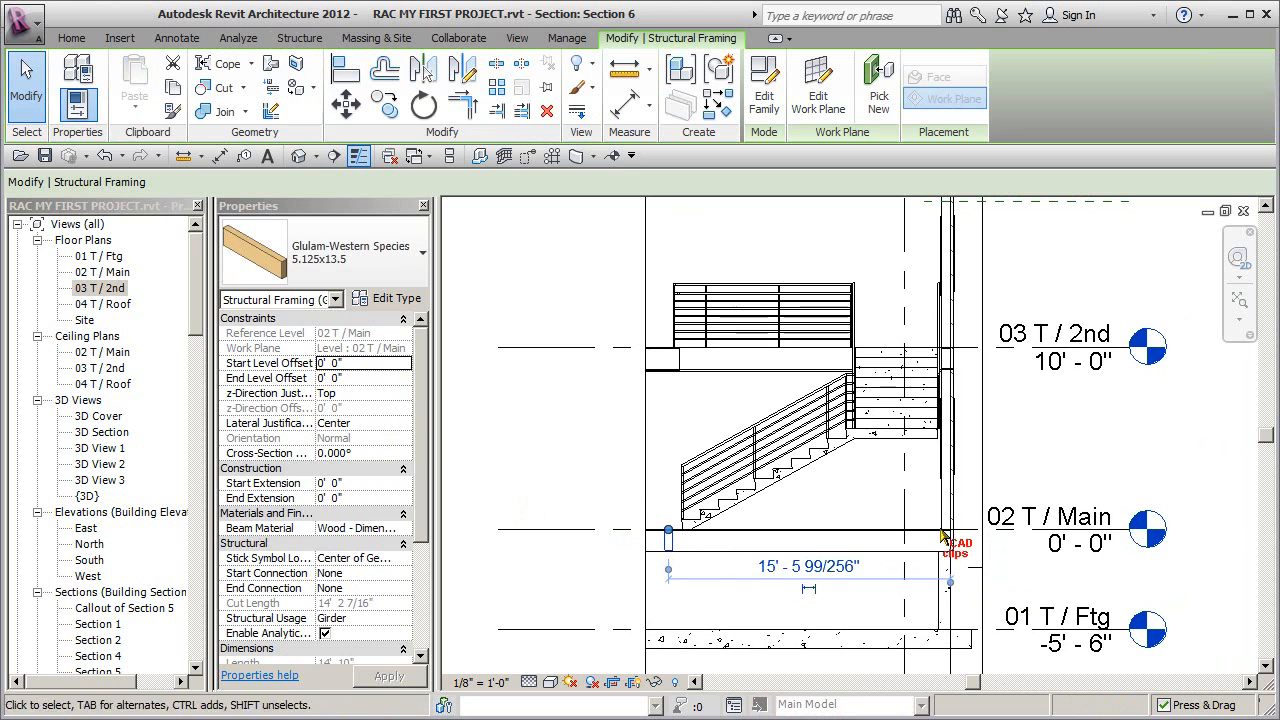
pyautogui.click(835, 520)
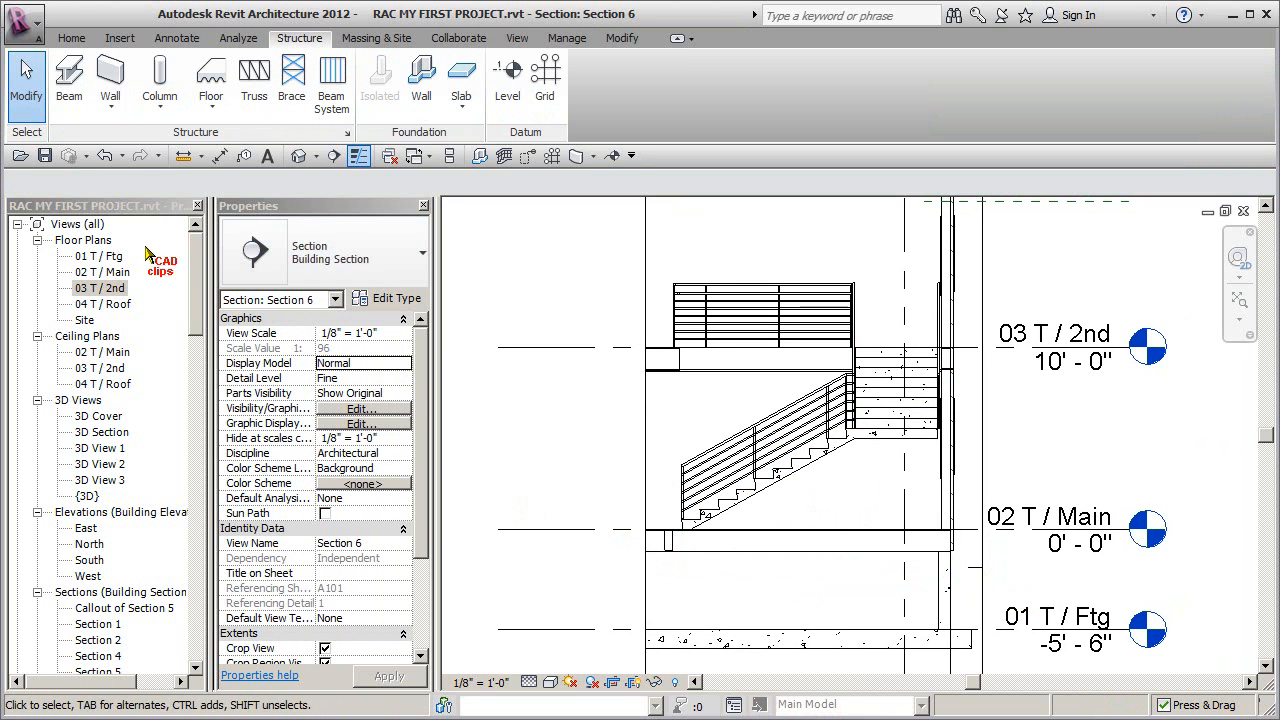
# Return to the 03 T / 2nd floor plan and open the Section 2 view from its marker.
pyautogui.doubleClick(112, 290)
pyautogui.moveTo(714, 400)
pyautogui.mouseDown(button='middle')
pyautogui.moveTo(775, 585)
pyautogui.moveTo(773, 653)
pyautogui.moveTo(762, 448)
pyautogui.moveTo(765, 643)
pyautogui.mouseUp(button='middle')
pyautogui.scroll(-3, 773, 620)
pyautogui.scroll(-1, 763, 448)
pyautogui.moveTo(838, 302); pyautogui.dragTo(811, 562, button='middle')
pyautogui.doubleClick(795, 385)
pyautogui.moveTo(877, 363); pyautogui.dragTo(826, 455, button='middle')
pyautogui.scroll(2, 866, 486)
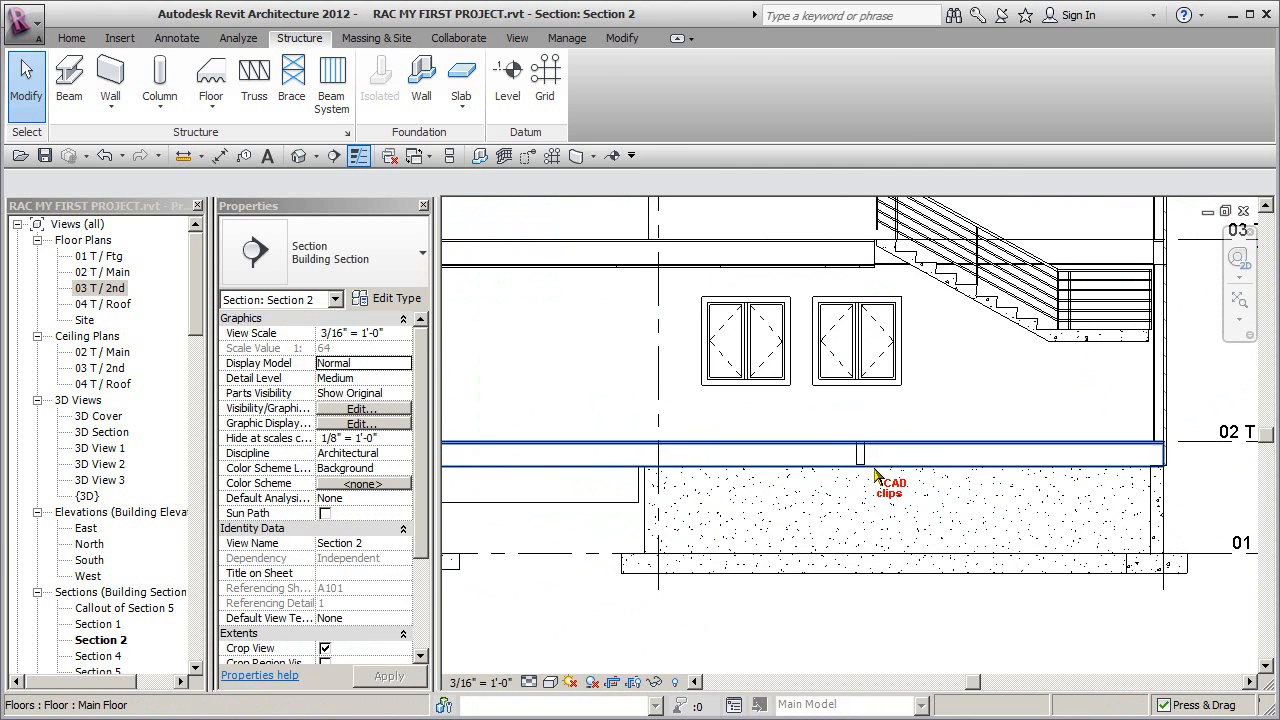
# Inspect the reference level and work plane properties of the glulam beam within the main floor in Section 2.
pyautogui.click(864, 456)
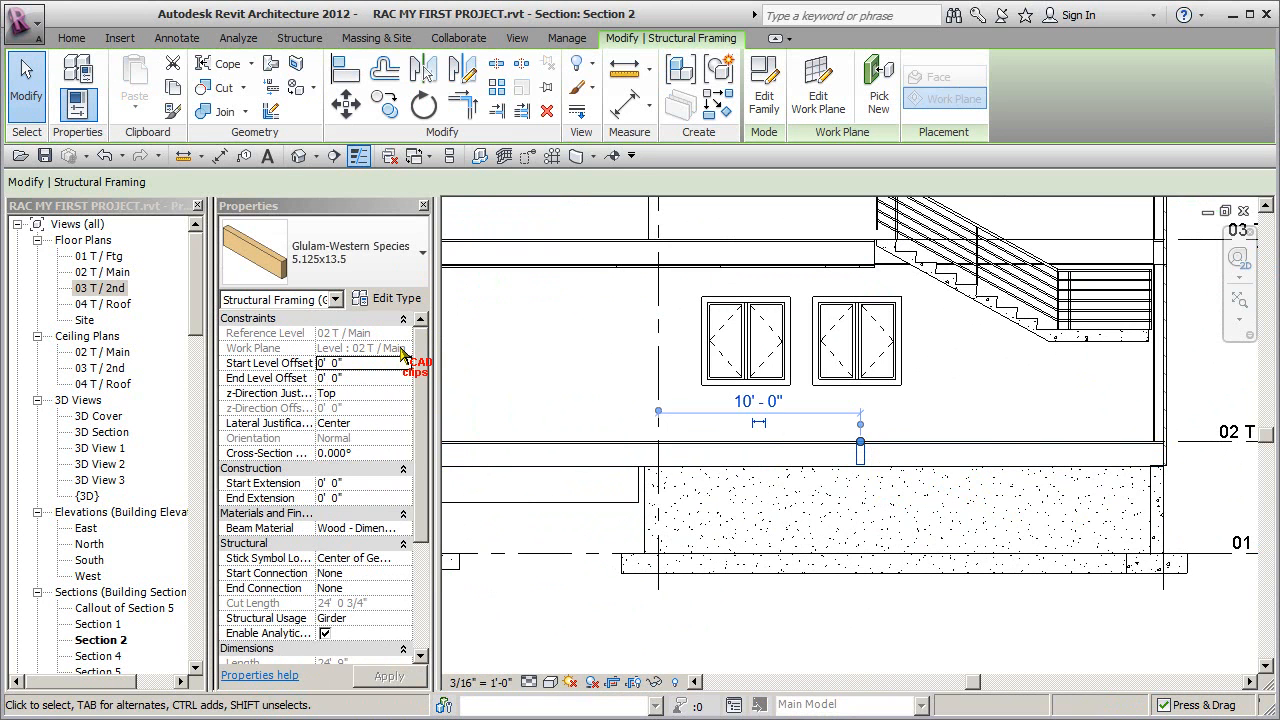
pyautogui.click(908, 412)
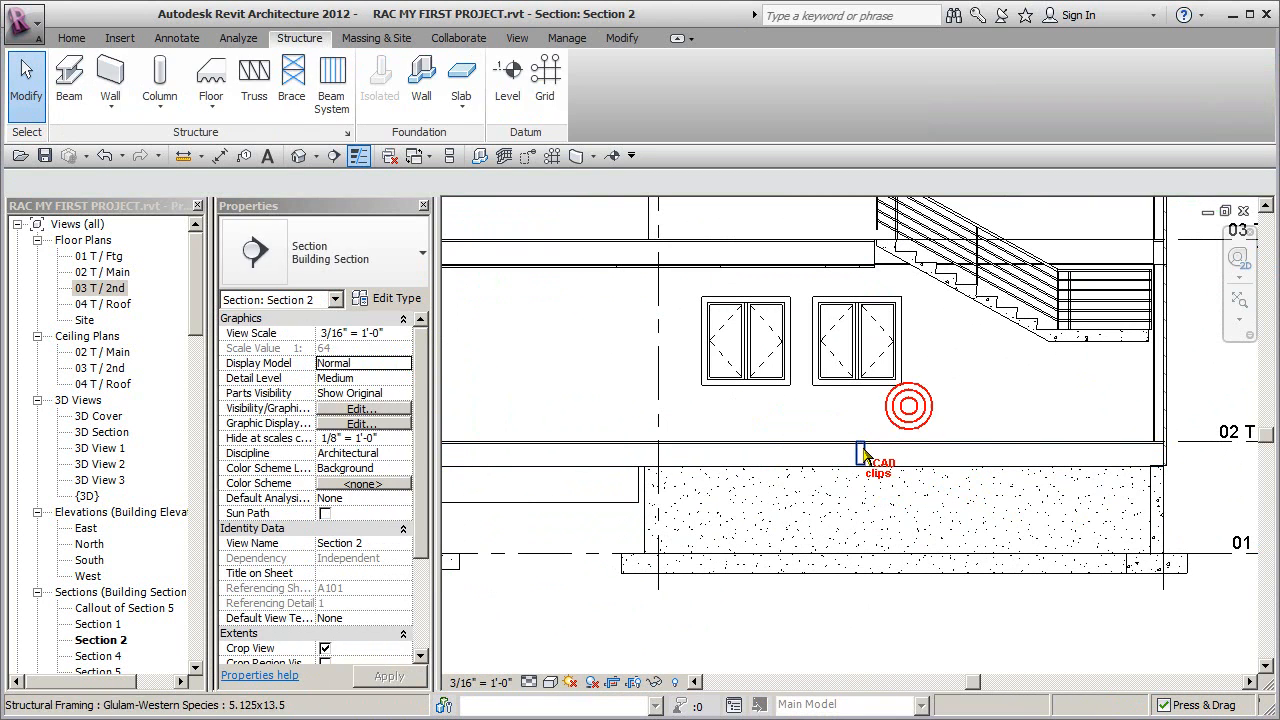
pyautogui.click(870, 450)
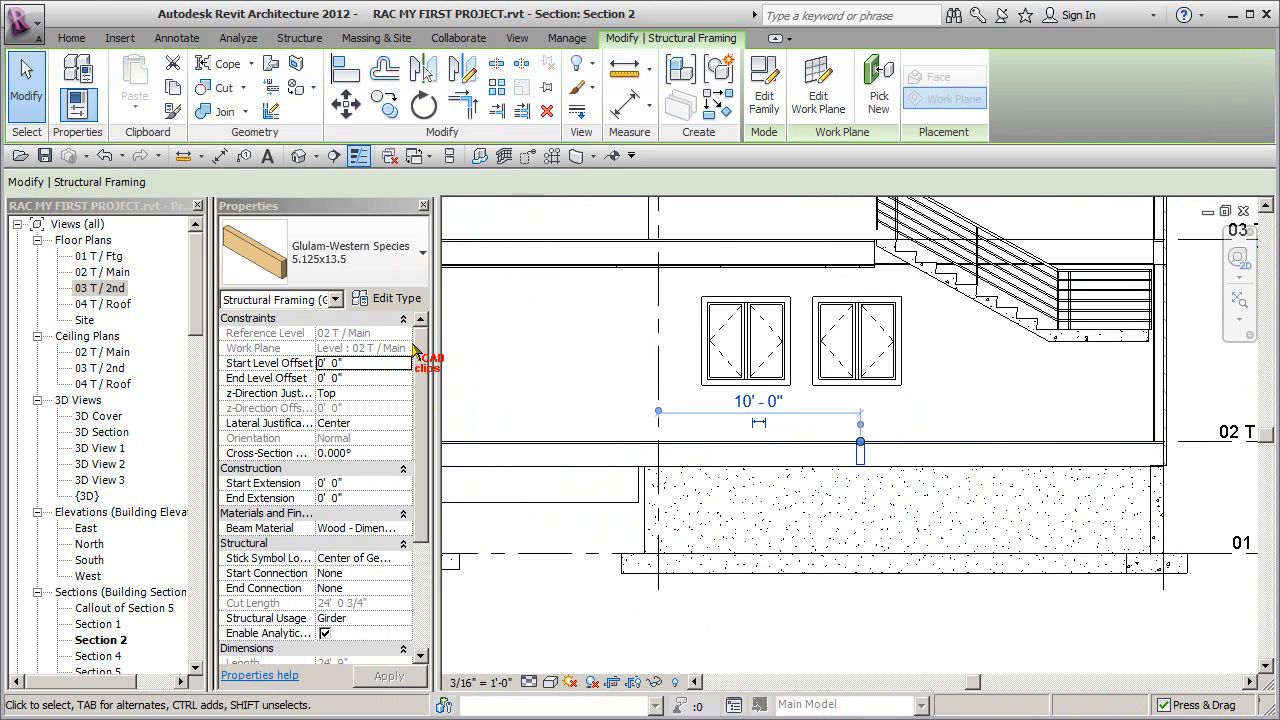
# Try to rehost the main floor glulam beam by picking the 03 T / 2nd level as its new work plane.
pyautogui.click(876, 95)
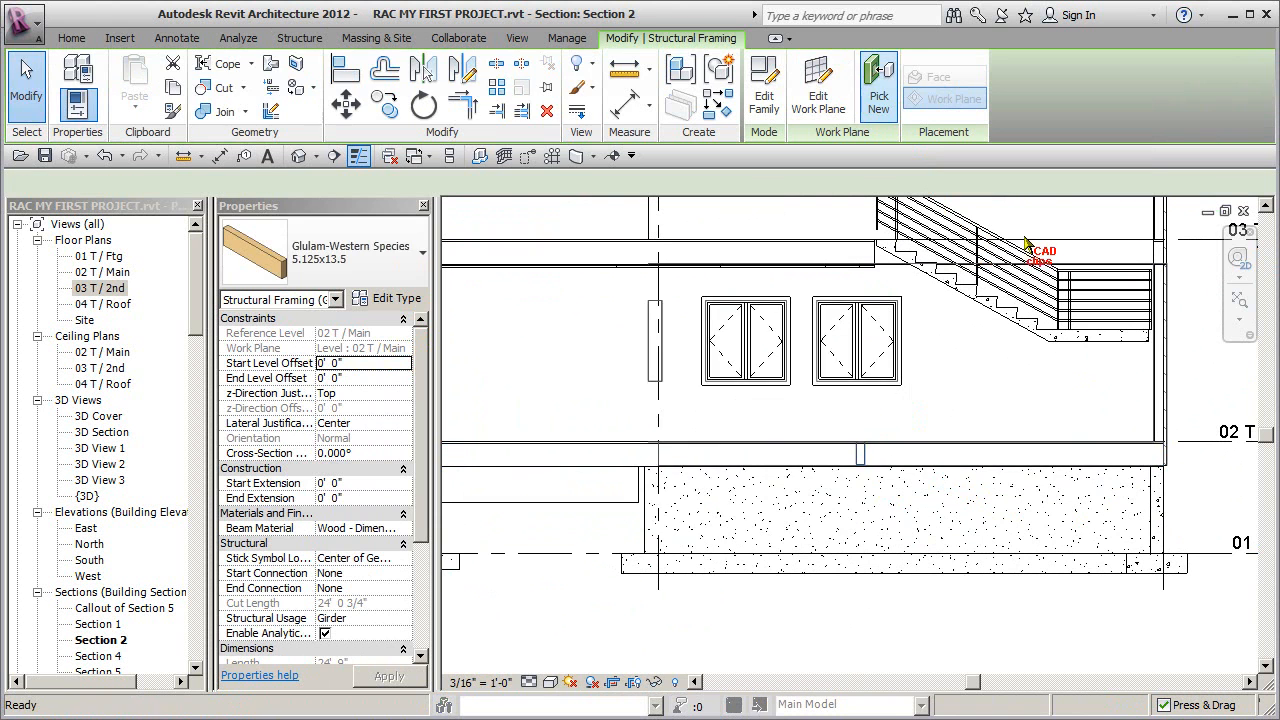
pyautogui.click(625, 515)
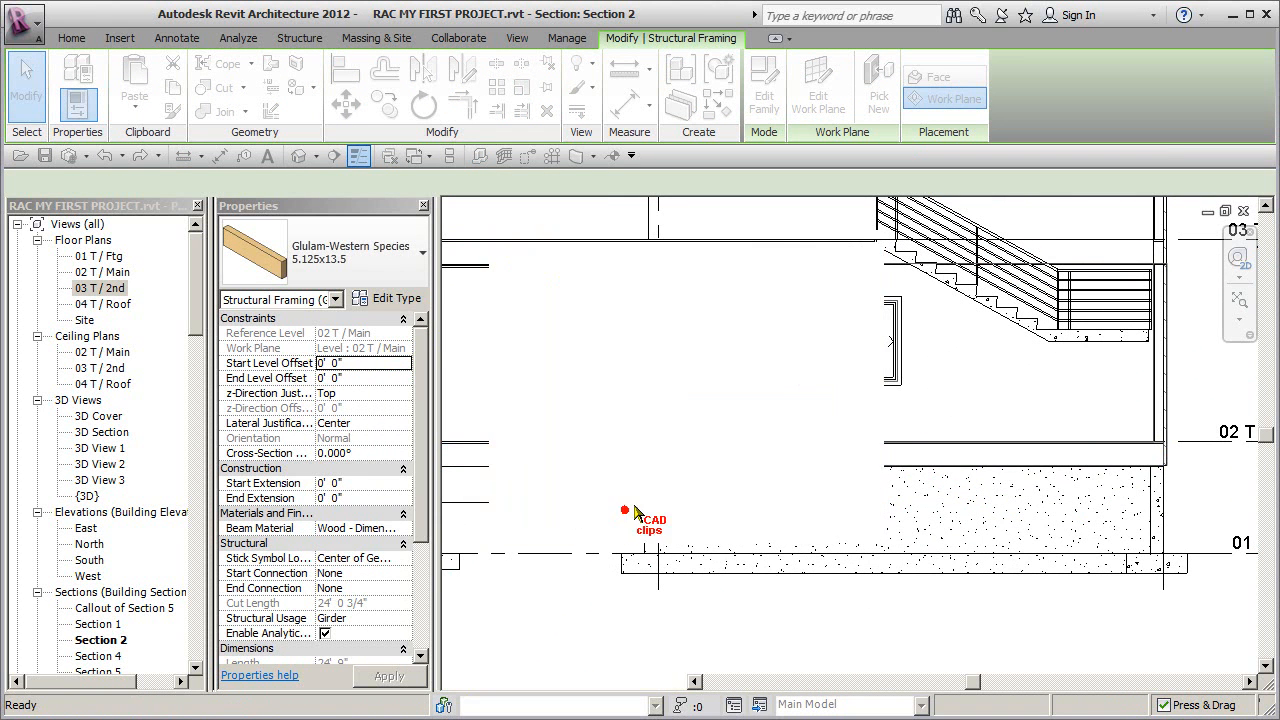
pyautogui.moveTo(829, 451); pyautogui.dragTo(619, 484, button='middle')
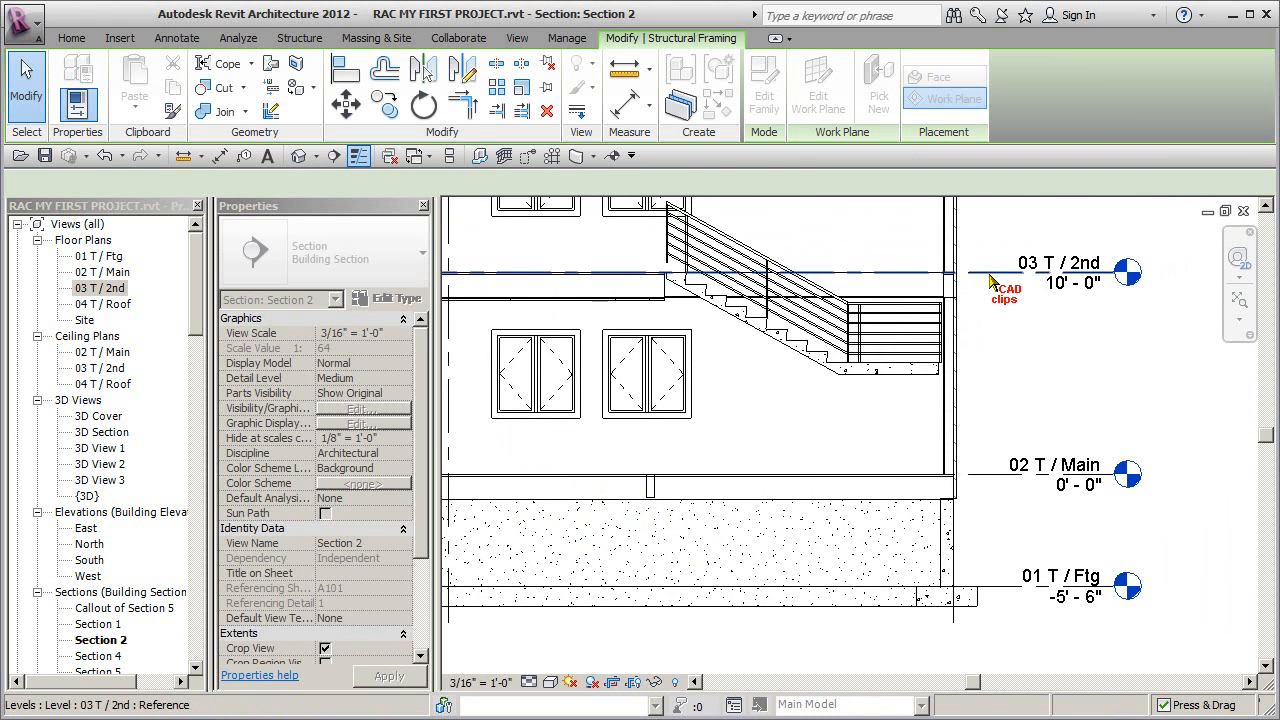
pyautogui.click(990, 279)
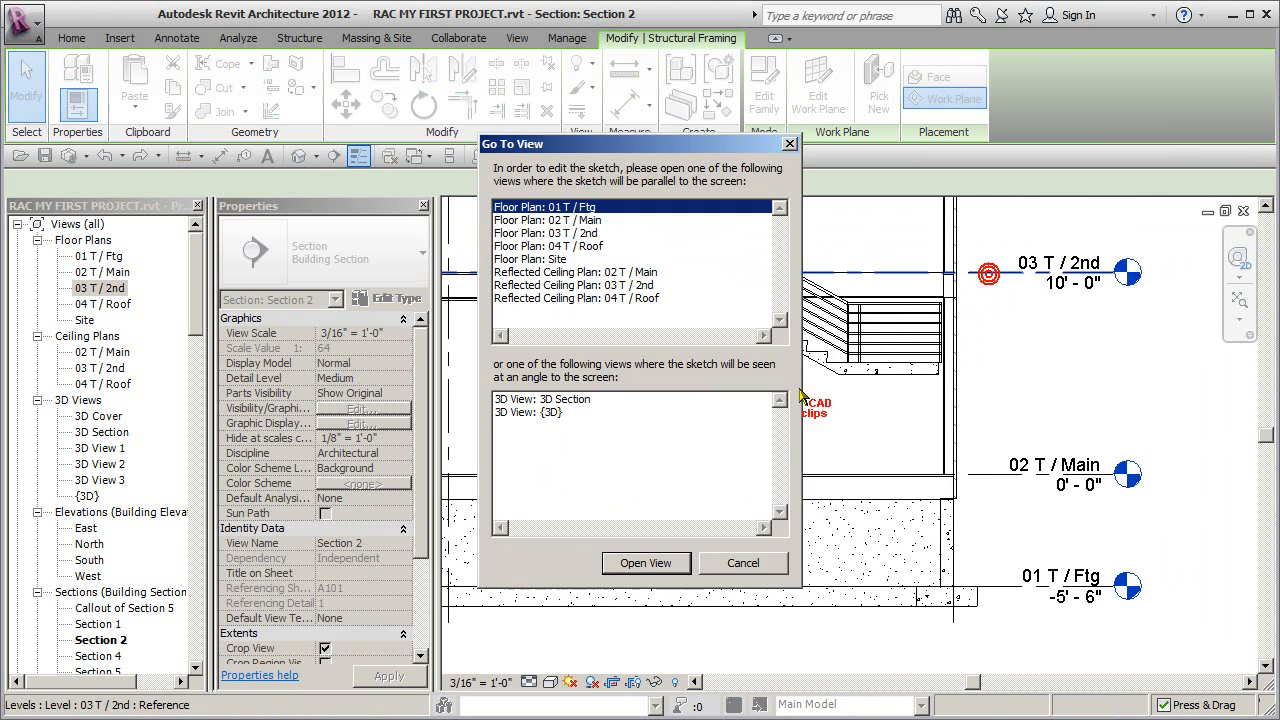
pyautogui.click(743, 564)
pyautogui.click(740, 517)
pyautogui.click(851, 459)
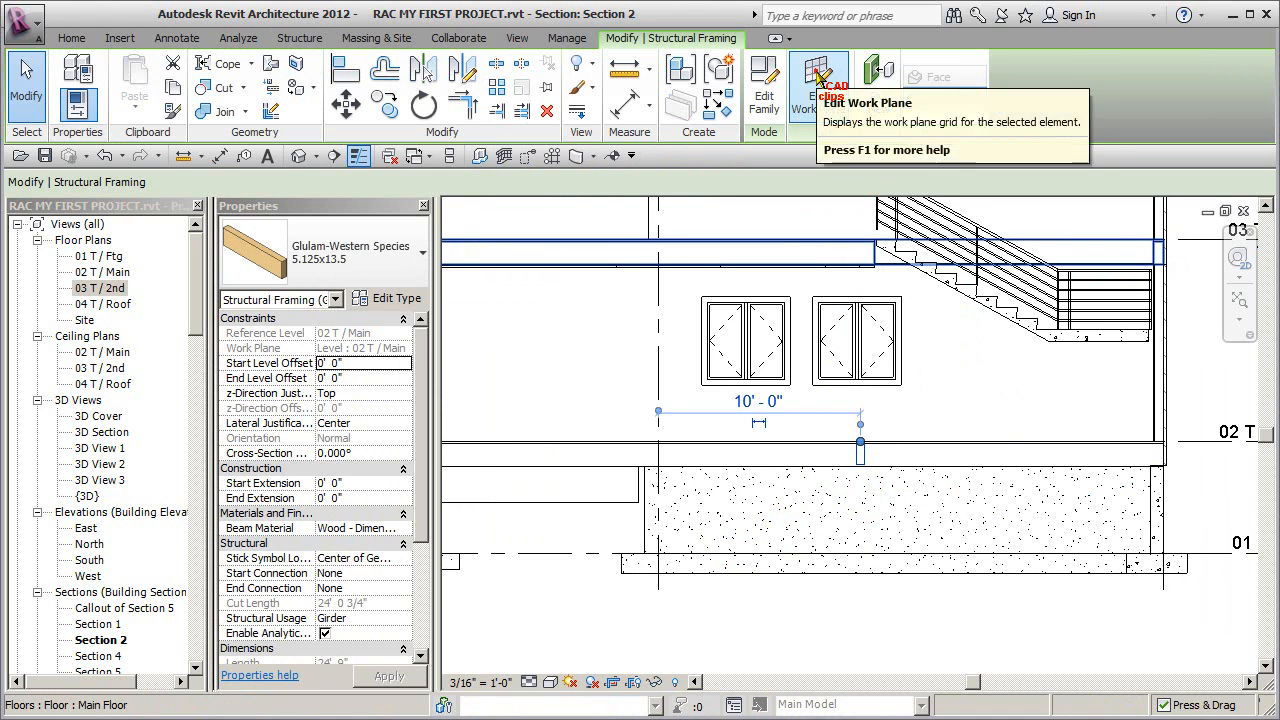
# Edit the glulam beam's work plane by picking a plane, choosing the 03 T / 2nd level line in Section 2.
pyautogui.click(818, 96)
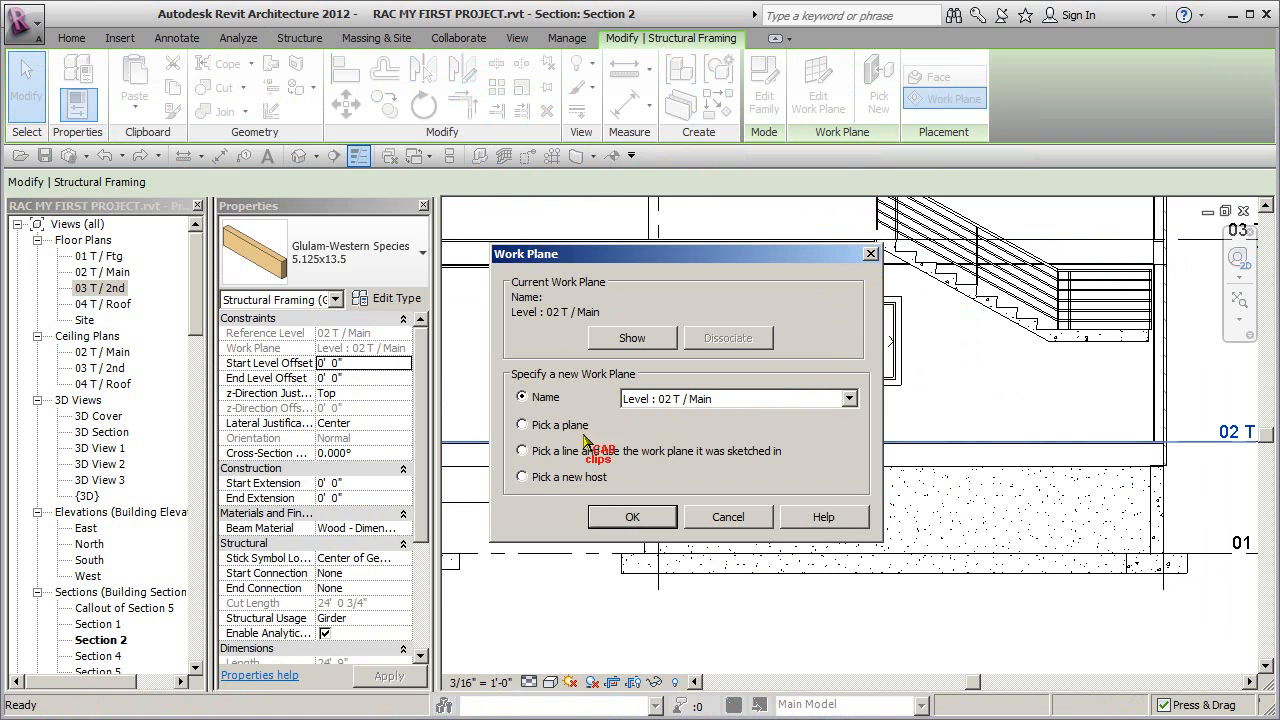
pyautogui.click(631, 517)
pyautogui.scroll(4, 837, 508)
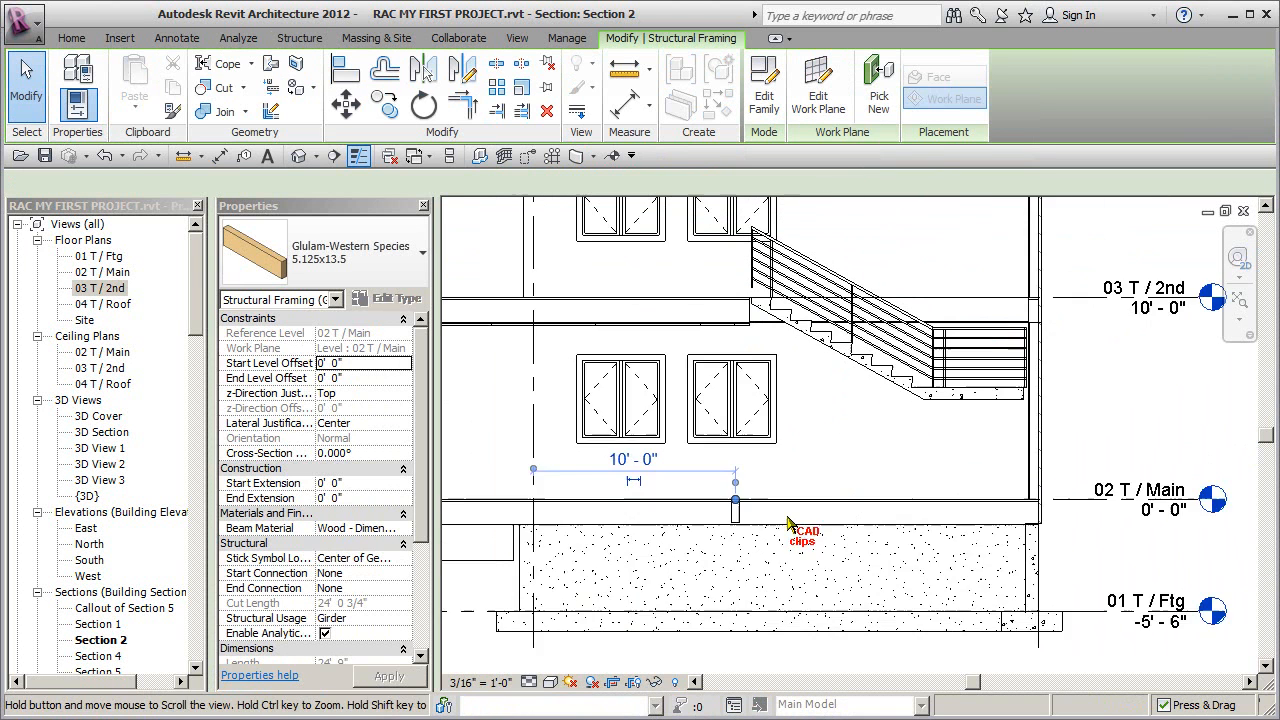
pyautogui.click(1022, 326)
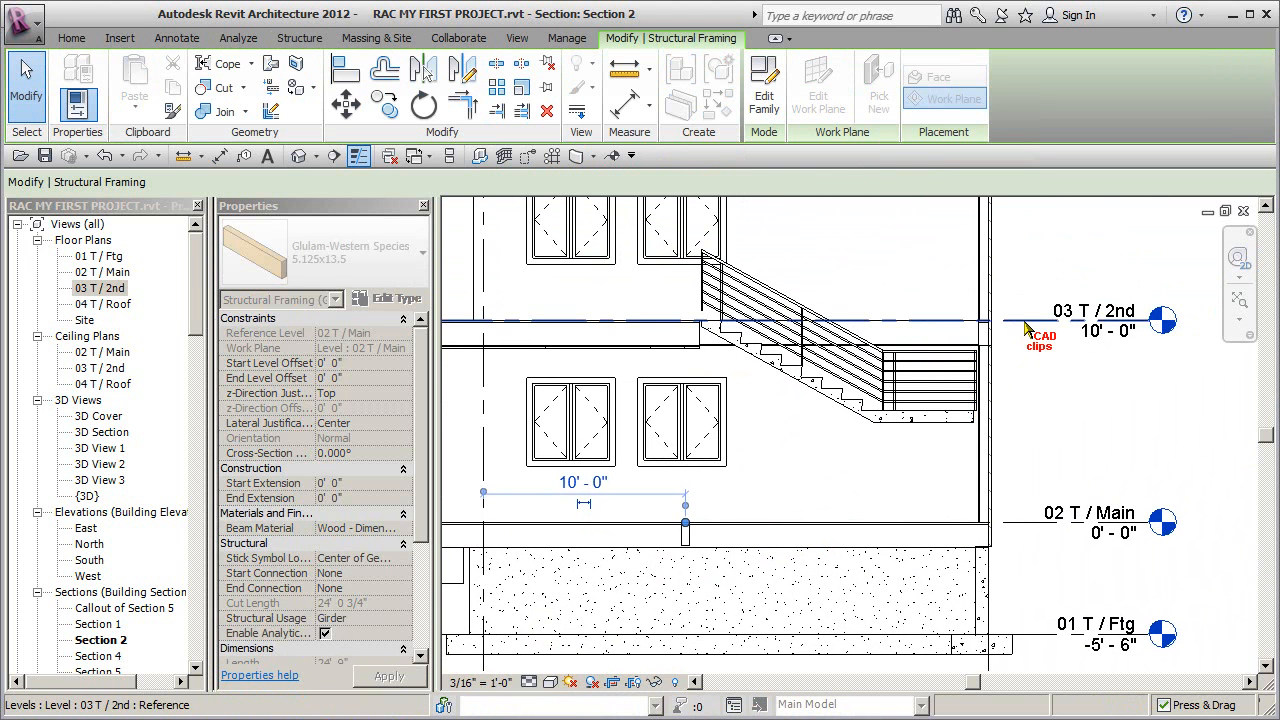
pyautogui.click(1012, 450)
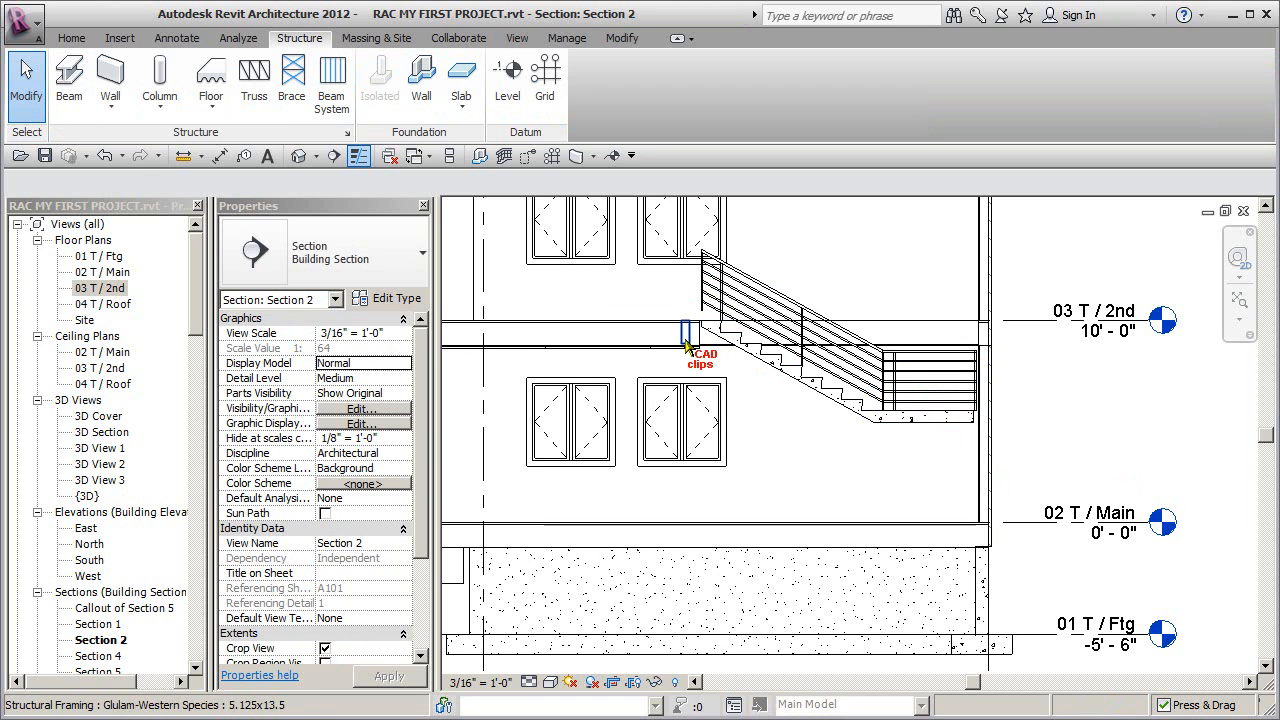
# Undo the beam's work plane change and the preceding edits back through the placement of the misplaced beams.
pyautogui.click(104, 157)
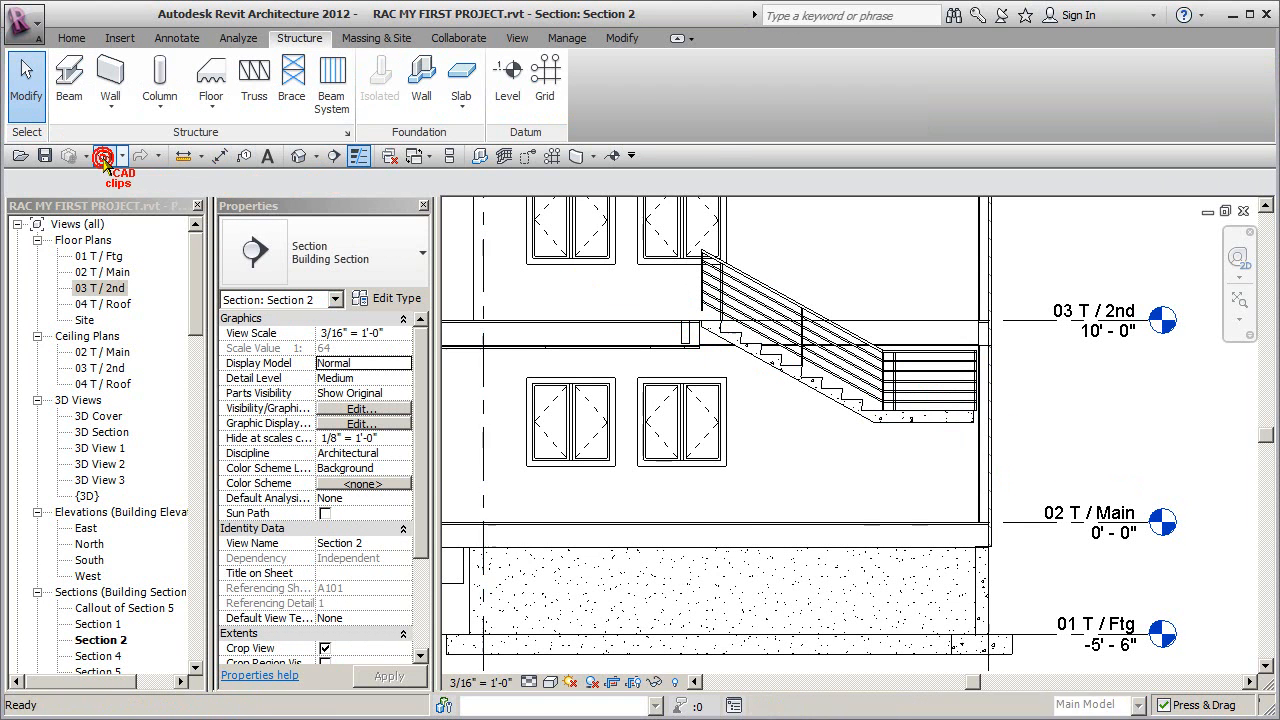
pyautogui.click(104, 157)
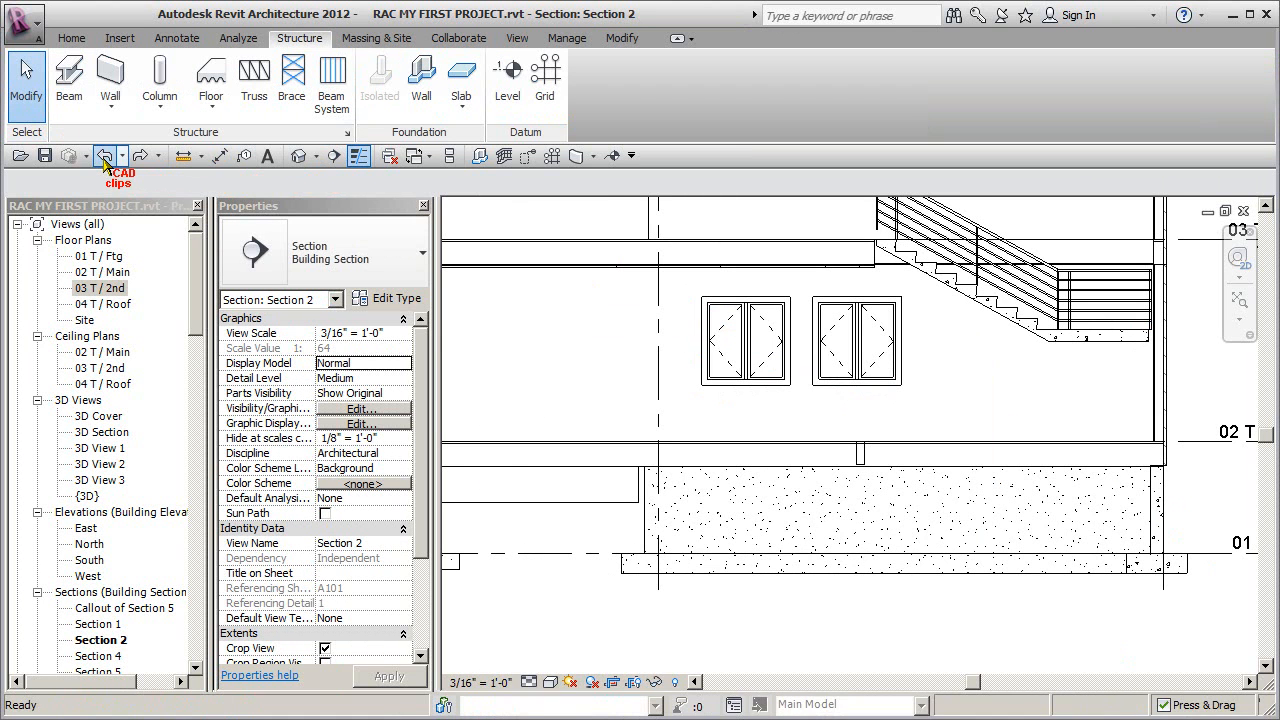
pyautogui.click(104, 157)
pyautogui.click(104, 157)
pyautogui.click(104, 157)
pyautogui.click(104, 158)
# Check Section 1 and Section 6 around the stair for leftover beams, opening Section 6 from the 02 T / Main plan.
pyautogui.doubleClick(98, 624)
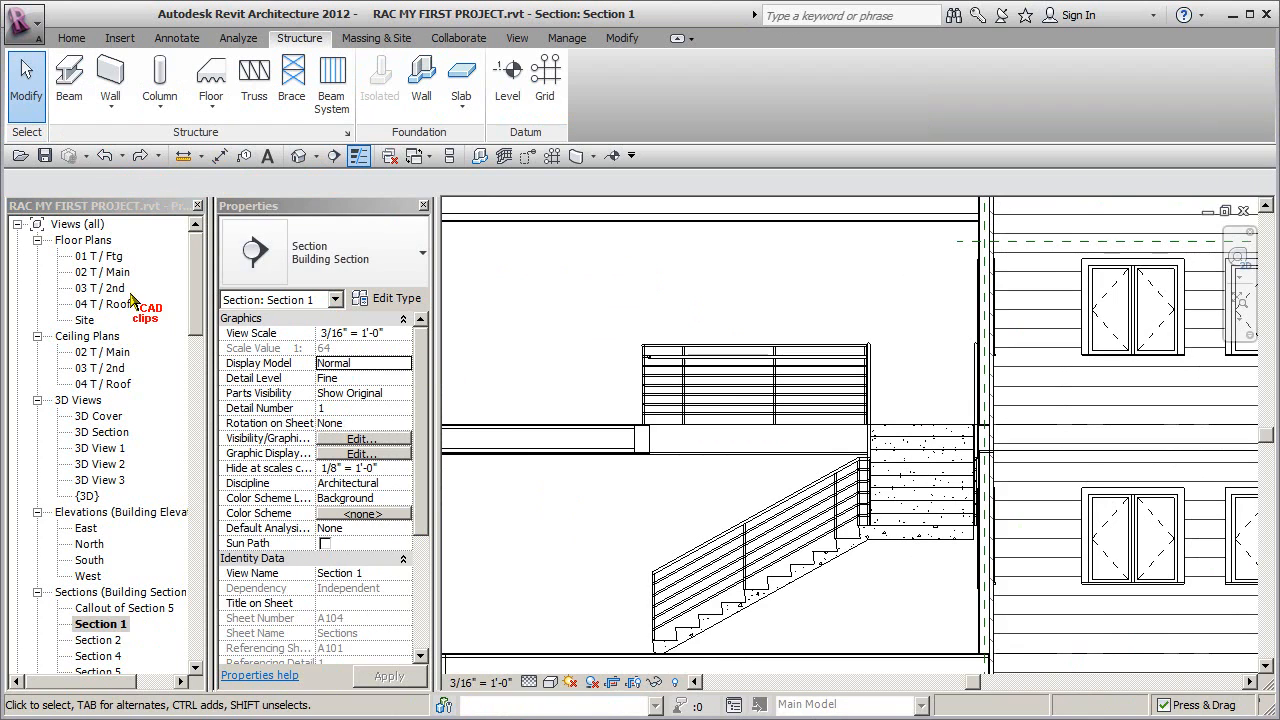
pyautogui.doubleClick(116, 275)
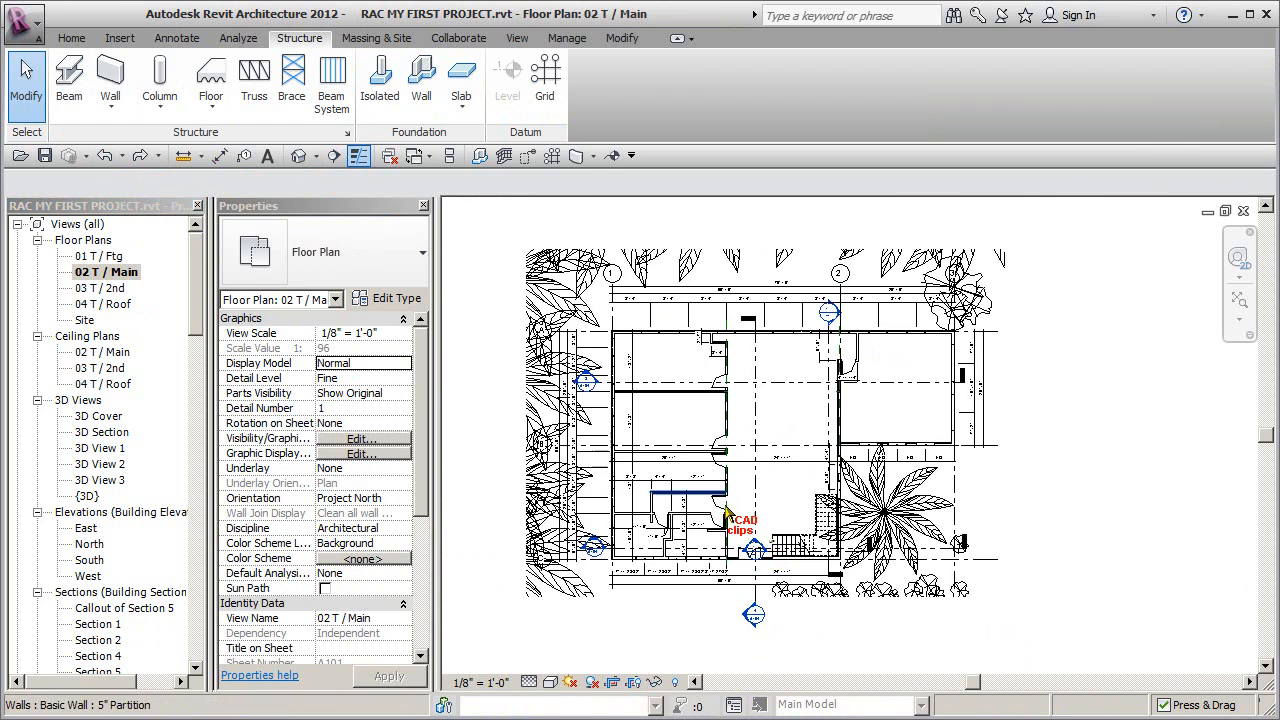
pyautogui.scroll(3, 760, 597)
pyautogui.doubleClick(750, 500)
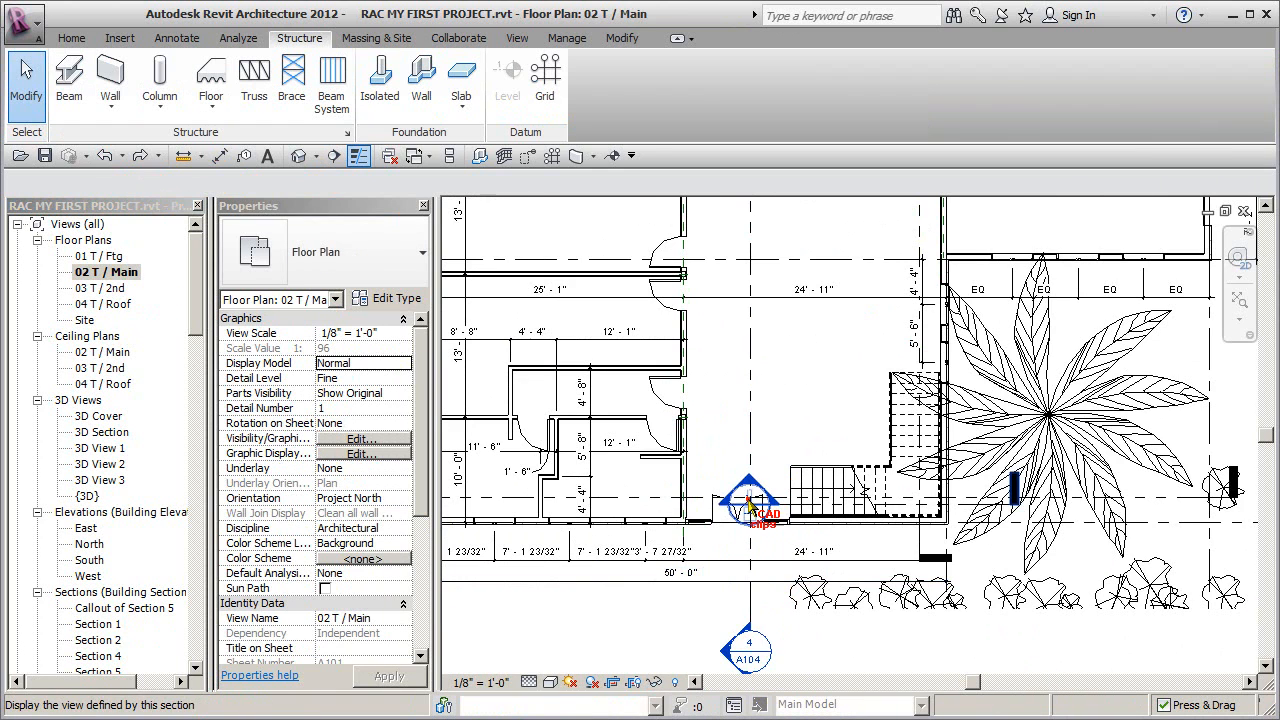
pyautogui.scroll(-4, 760, 535)
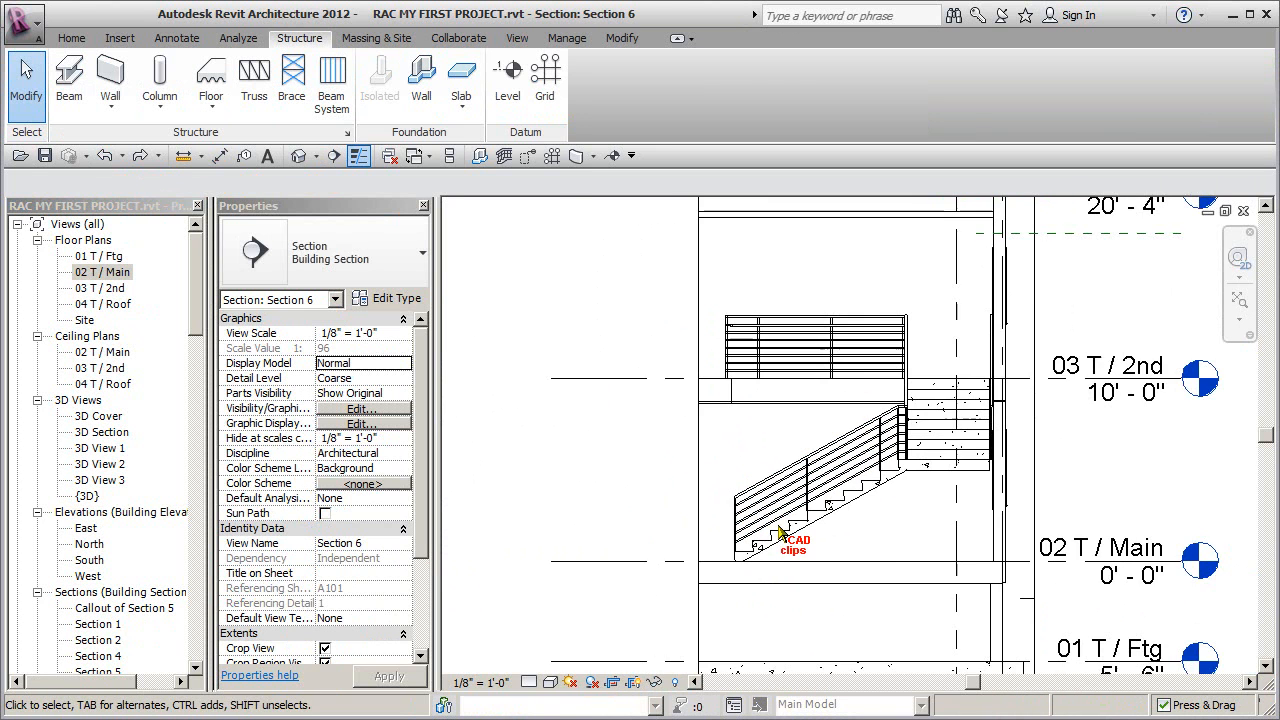
# On the 03 T / 2nd plan, place a horizontal 5.125x13.5 glulam beam about 24' 9" long above the stair opening, using placement plane Level : 03 T / 2nd.
pyautogui.doubleClick(116, 288)
pyautogui.moveTo(778, 390); pyautogui.dragTo(708, 330, button='middle')
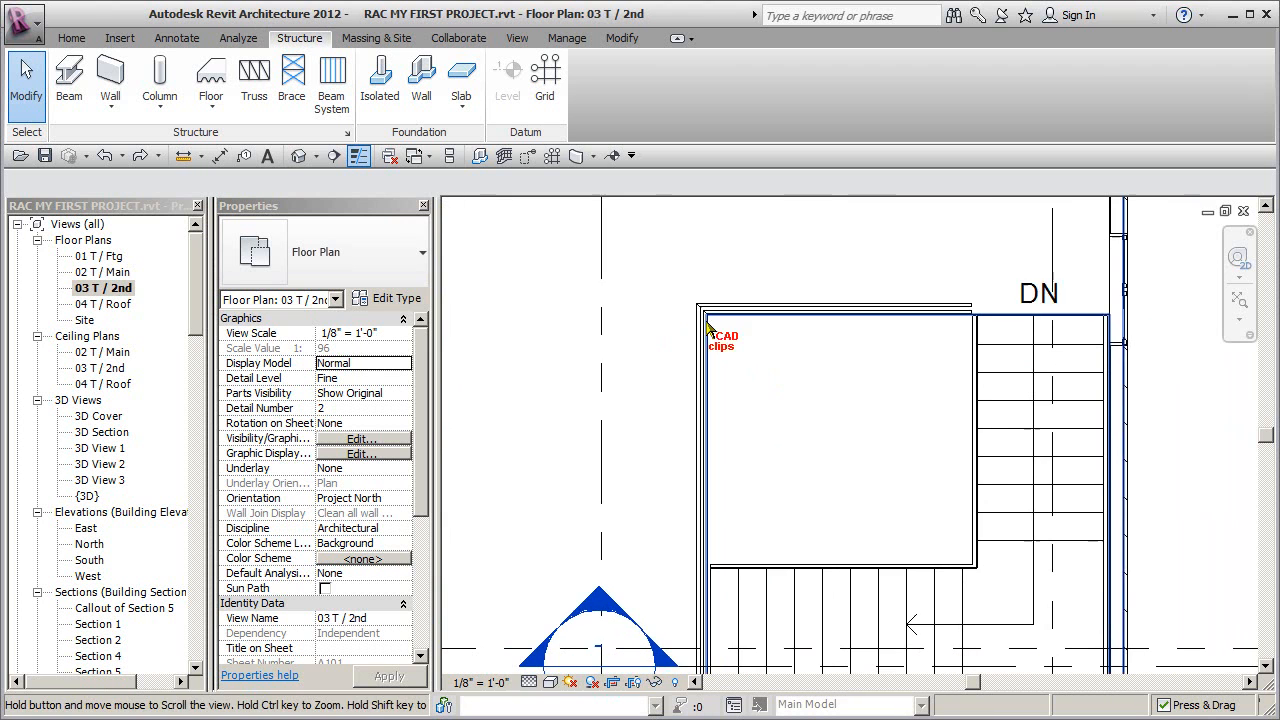
pyautogui.click(72, 75)
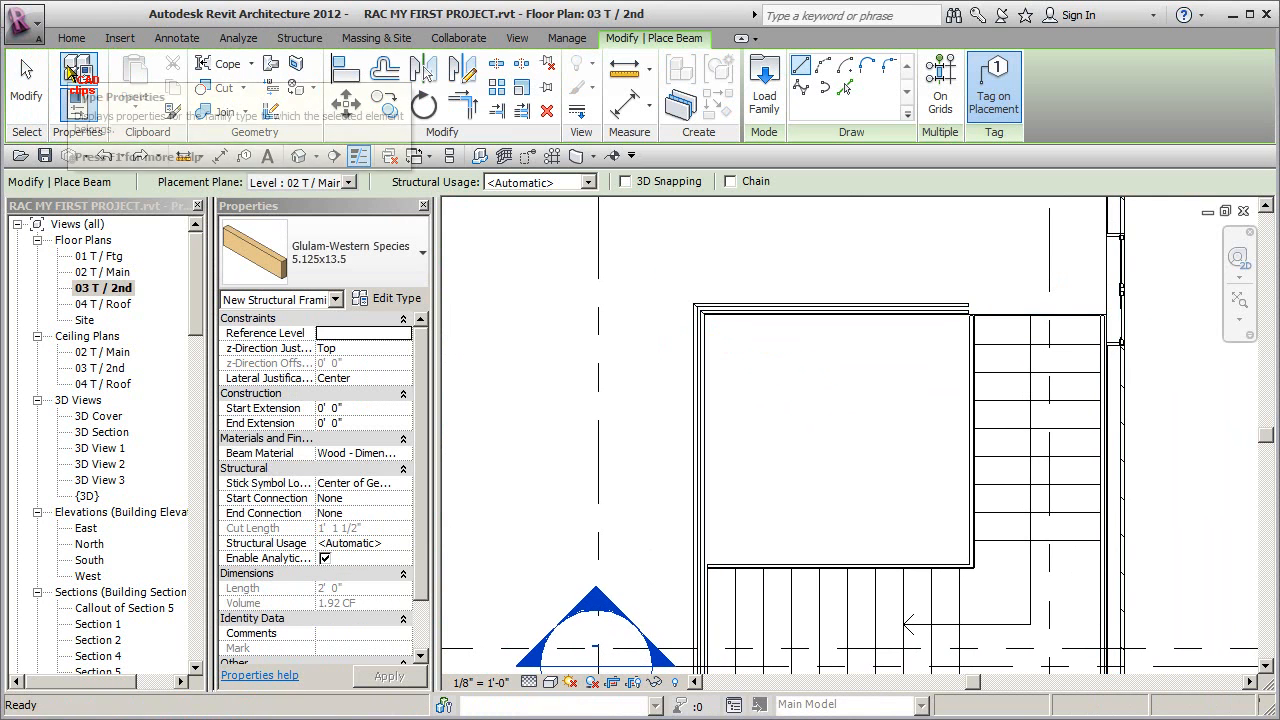
pyautogui.click(349, 183)
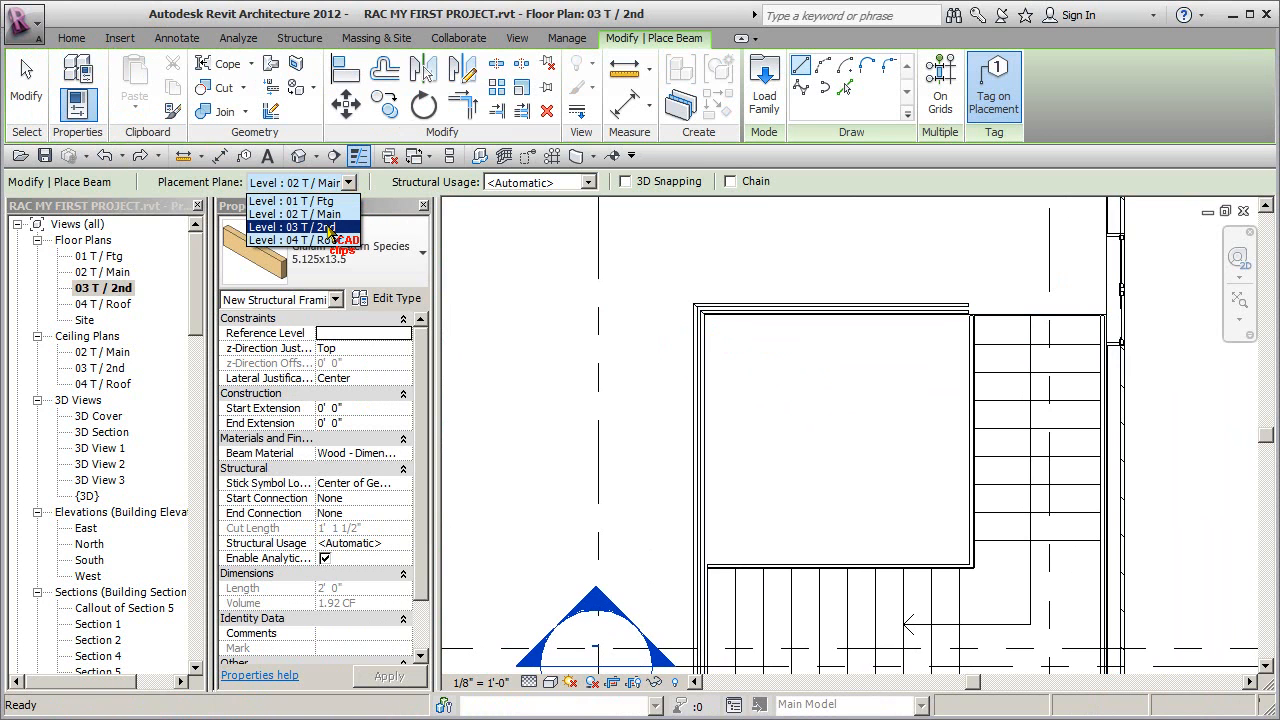
pyautogui.click(328, 228)
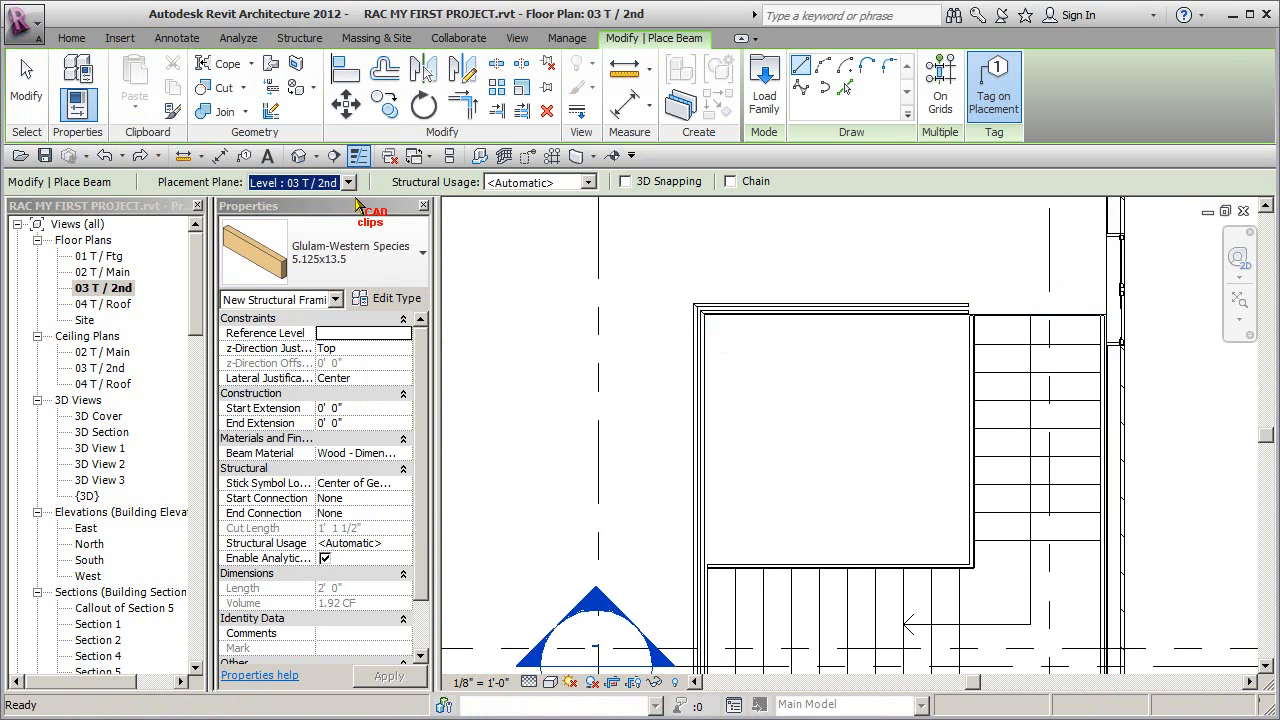
pyautogui.scroll(-1, 1085, 313)
pyautogui.moveTo(1085, 313); pyautogui.dragTo(1121, 307, button='middle')
pyautogui.click(1131, 292)
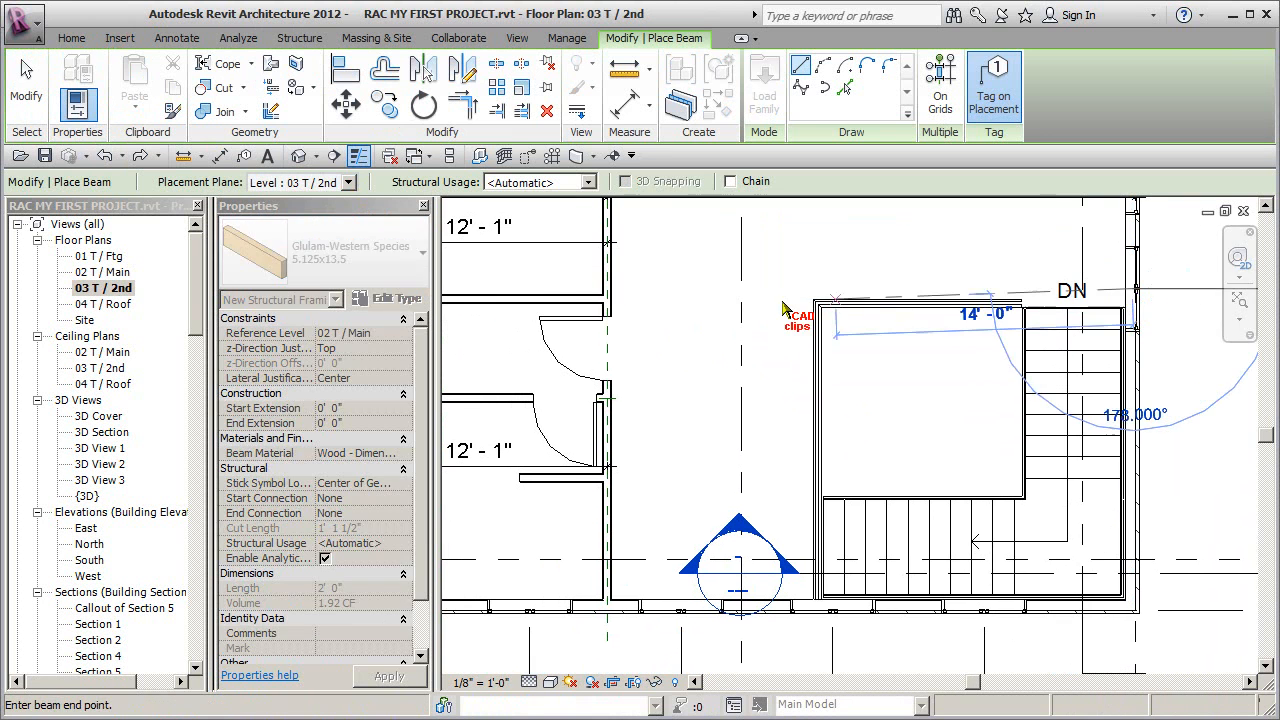
pyautogui.click(609, 290)
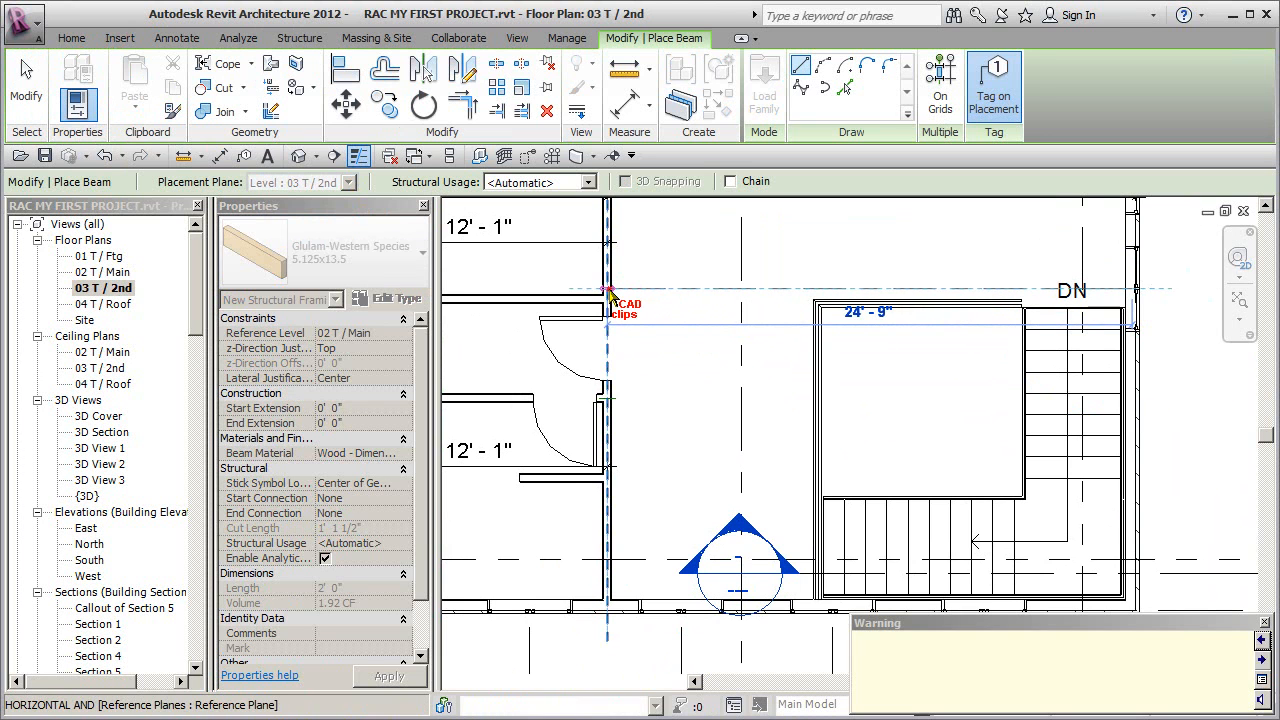
# Place a vertical glulam beam about 15' long from the exterior wall along the corridor side of the stair opening and finish placing beams.
pyautogui.click(808, 606)
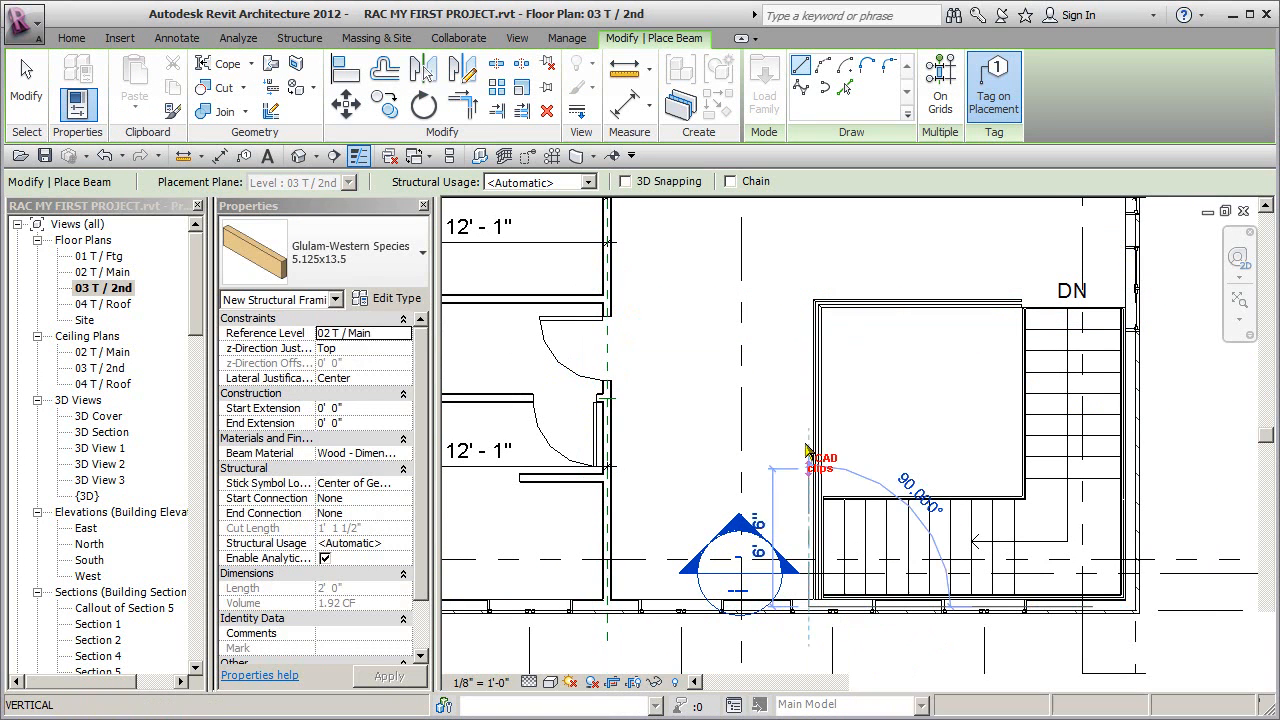
pyautogui.click(809, 275)
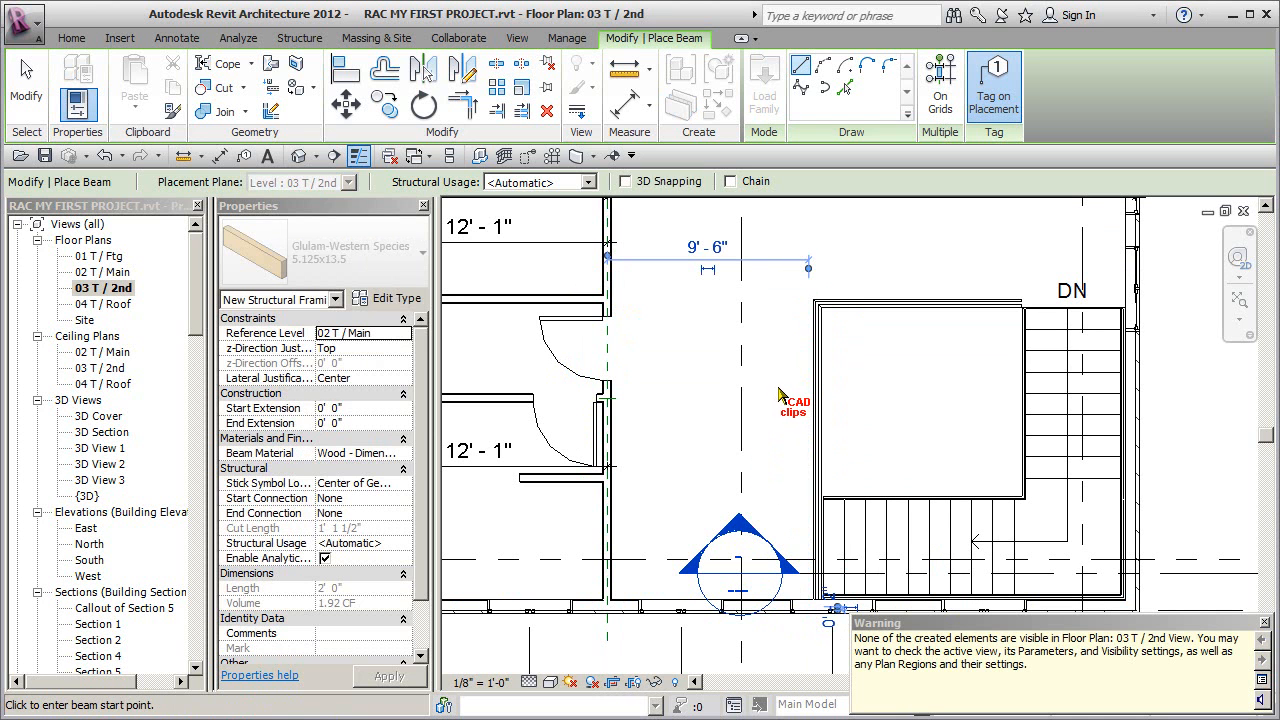
pyautogui.press('Escape')
pyautogui.press('Escape')
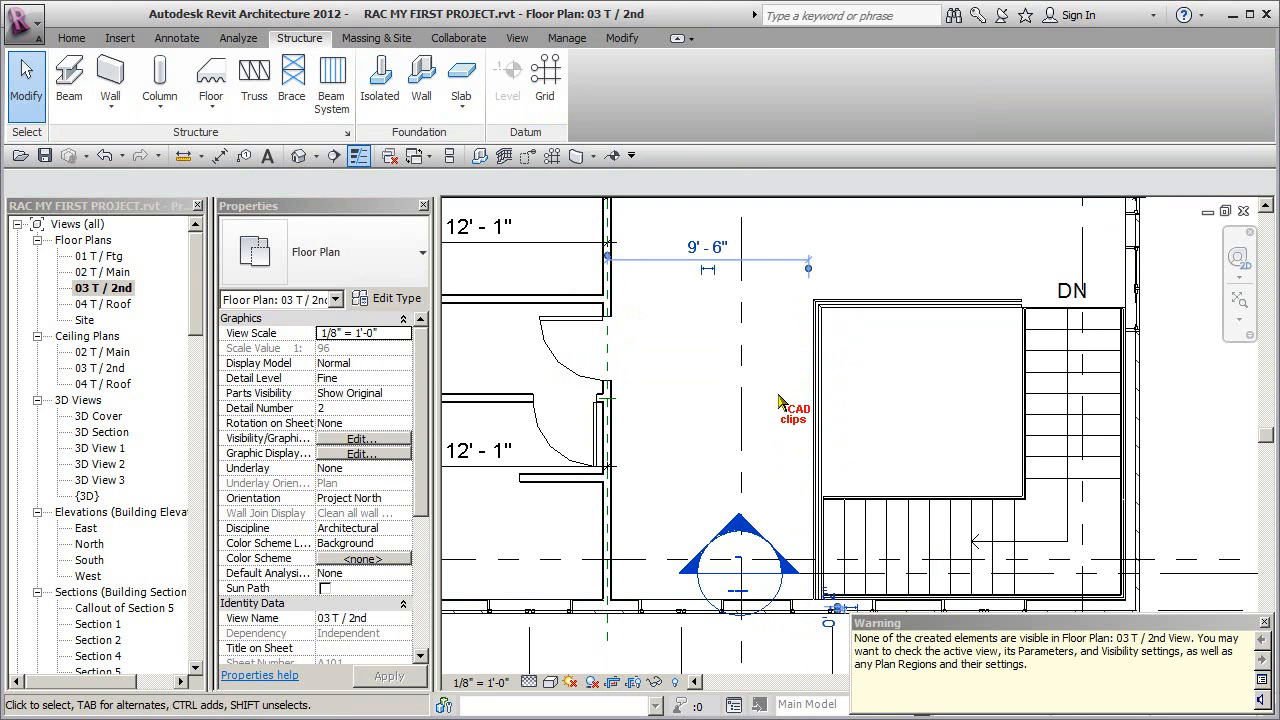
# Open the Section 6 view from its marker in the plan and set its detail level to Fine.
pyautogui.doubleClick(757, 583)
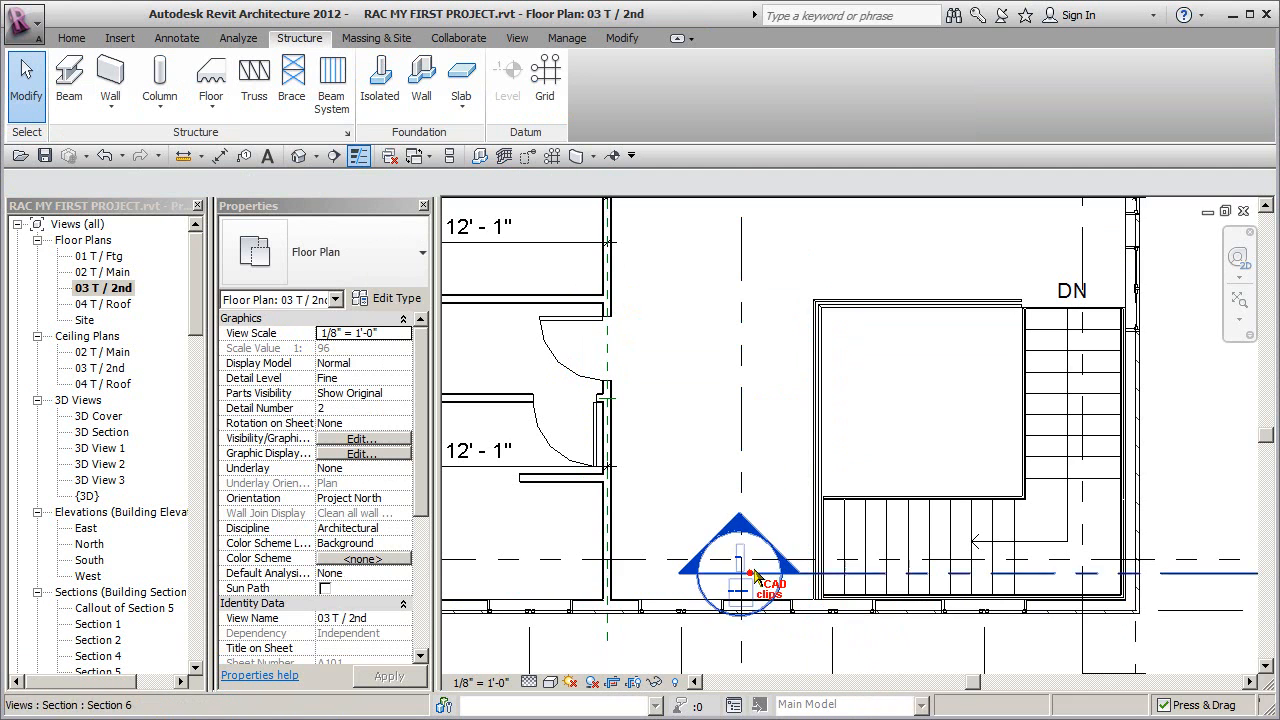
pyautogui.scroll(5, 752, 452)
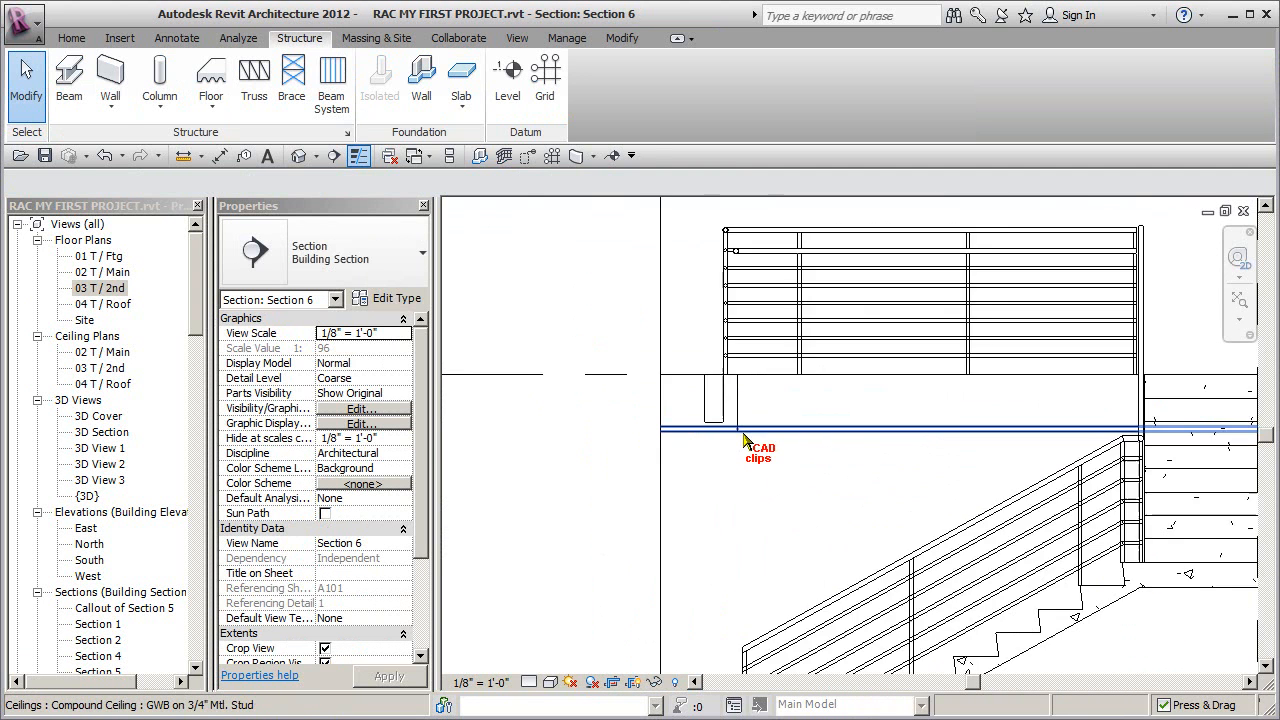
pyautogui.scroll(-3, 795, 447)
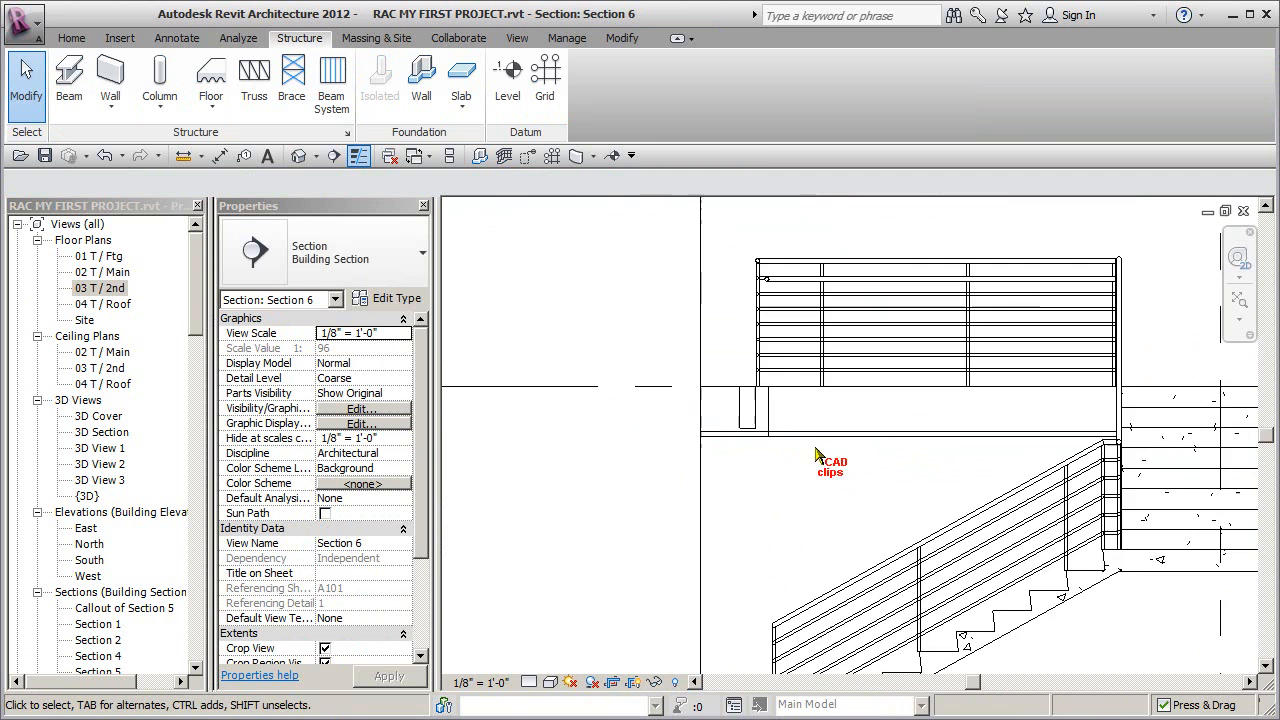
pyautogui.click(529, 682)
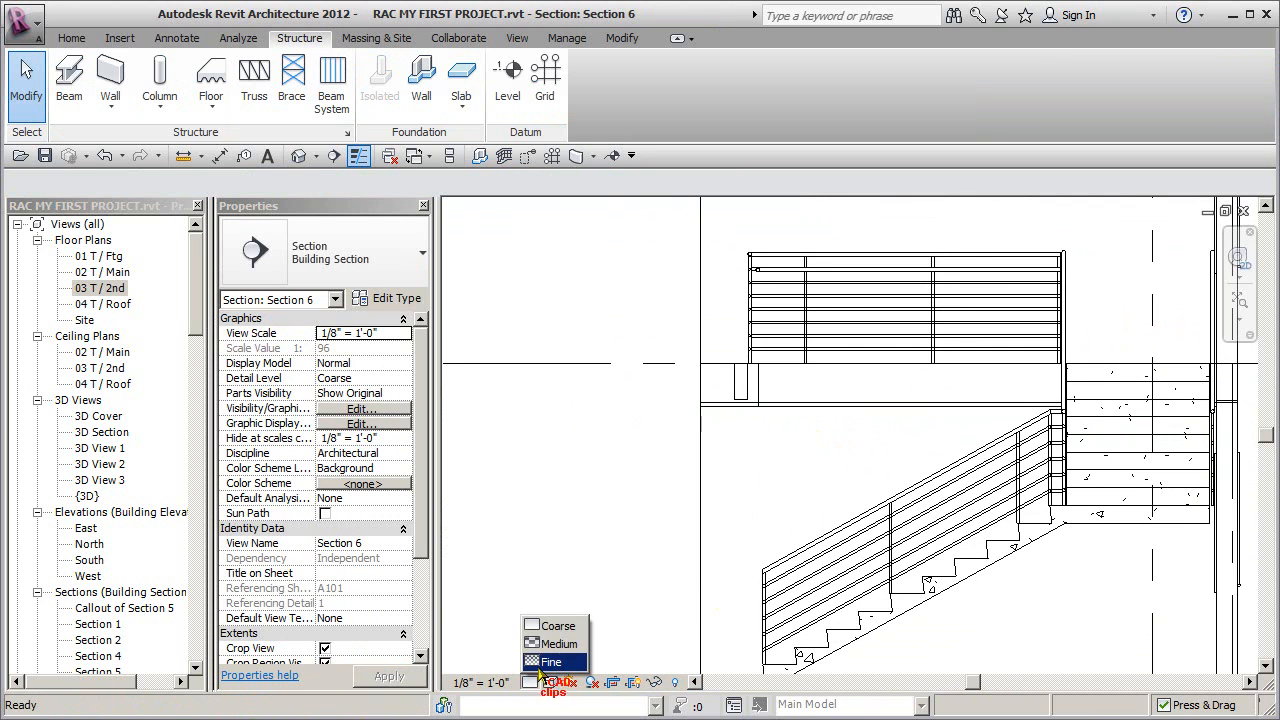
pyautogui.click(548, 661)
# Inspect the reference level, work plane and offset properties of the glulam beam in the second floor in Section 6.
pyautogui.scroll(4, 749, 378)
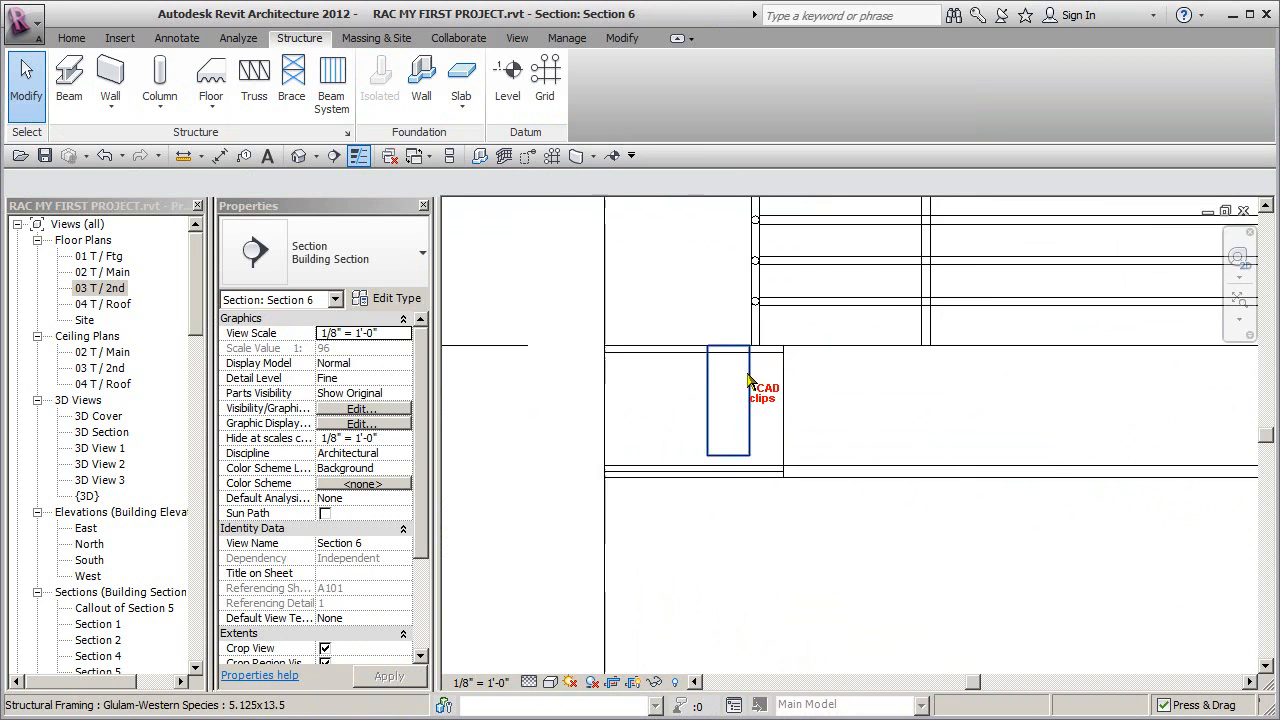
pyautogui.click(755, 387)
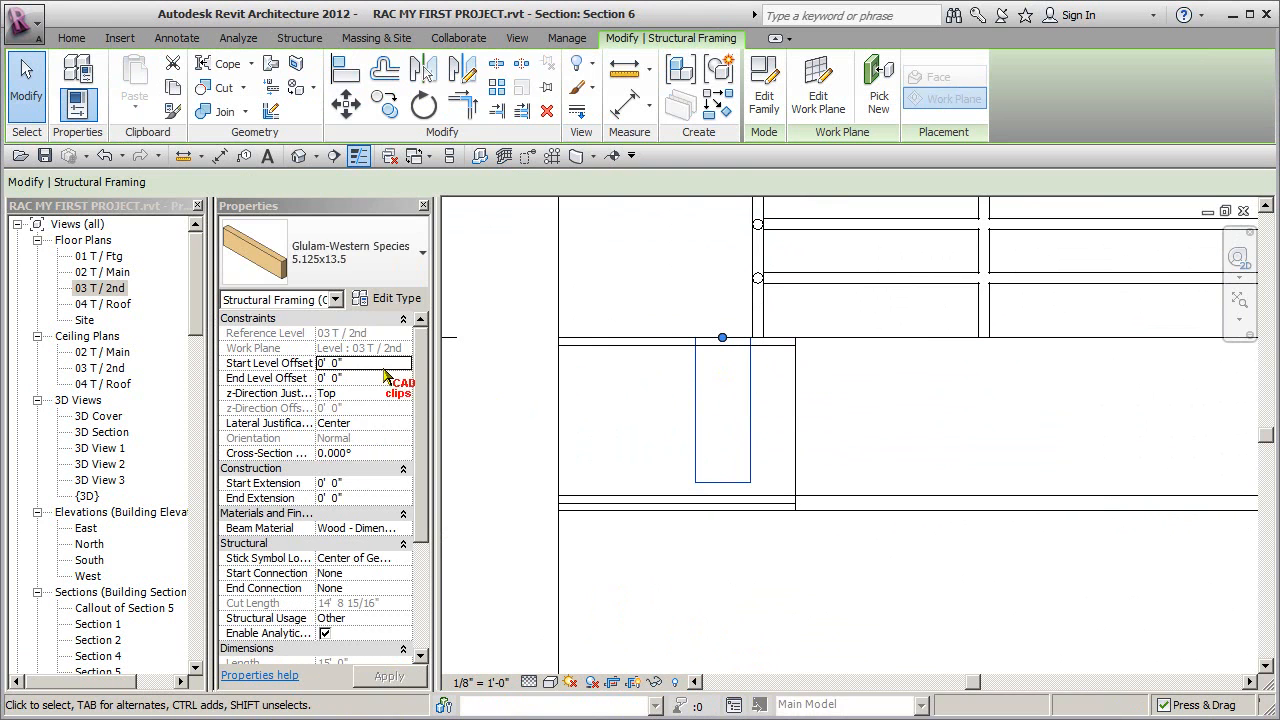
pyautogui.press('Escape')
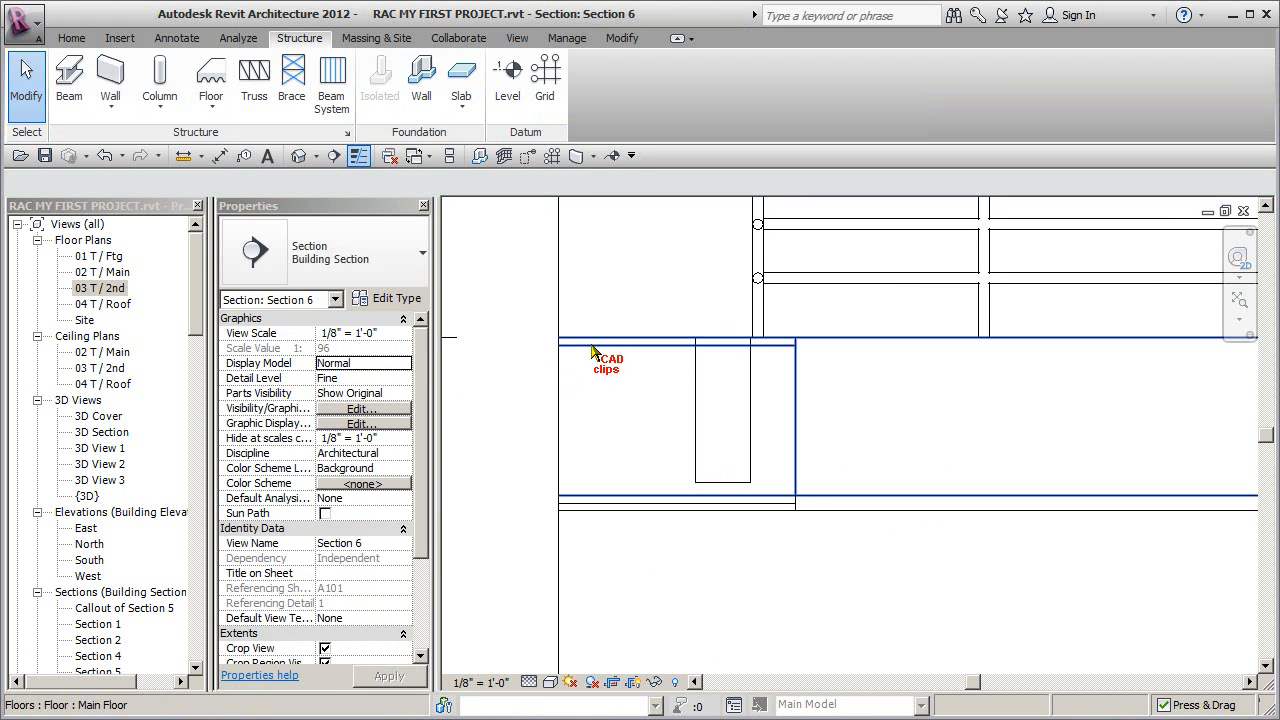
pyautogui.click(699, 372)
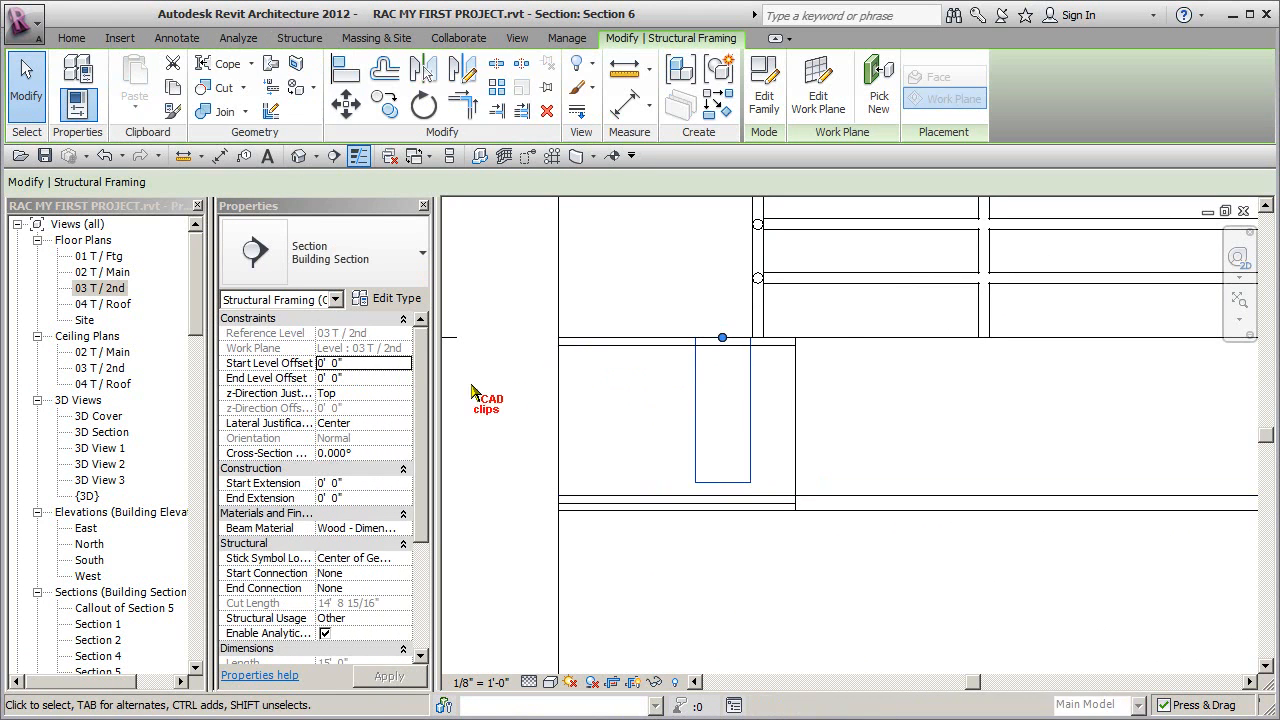
# Set the selected glulam beam's start and end level offsets to -0.75" in Section 6.
pyautogui.click(376, 366)
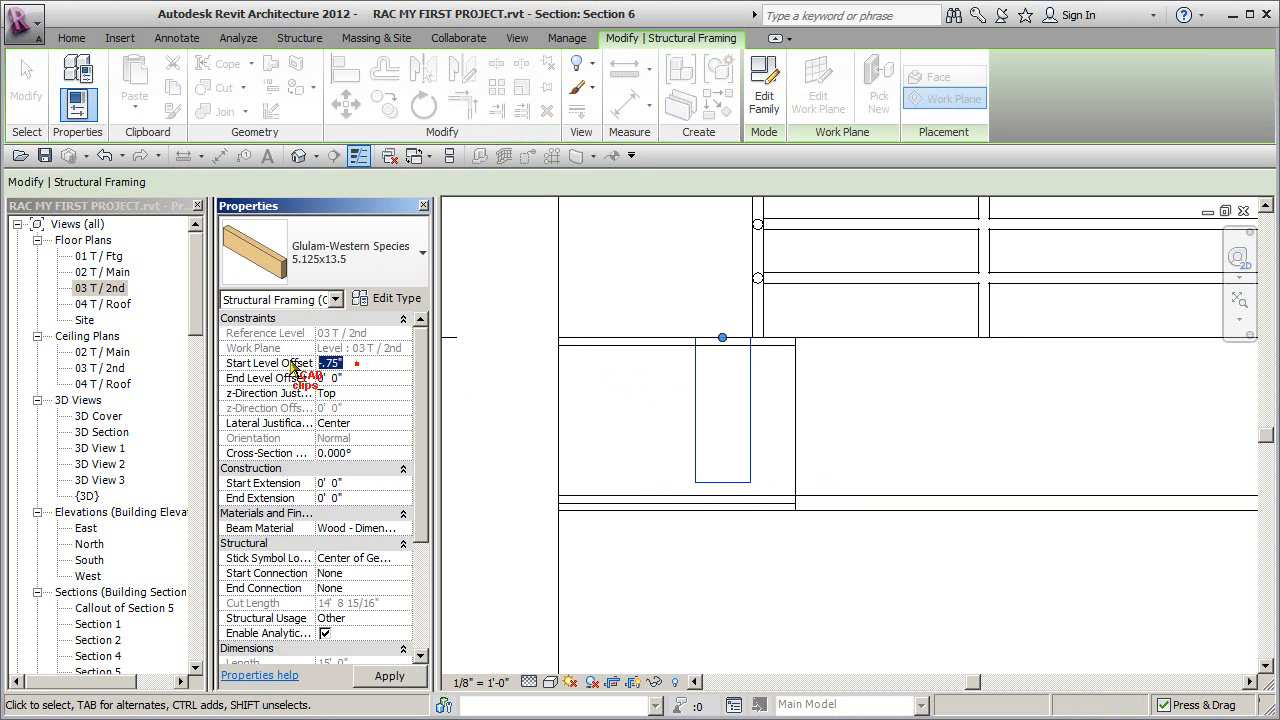
pyautogui.write('-.75')
pyautogui.click(360, 376)
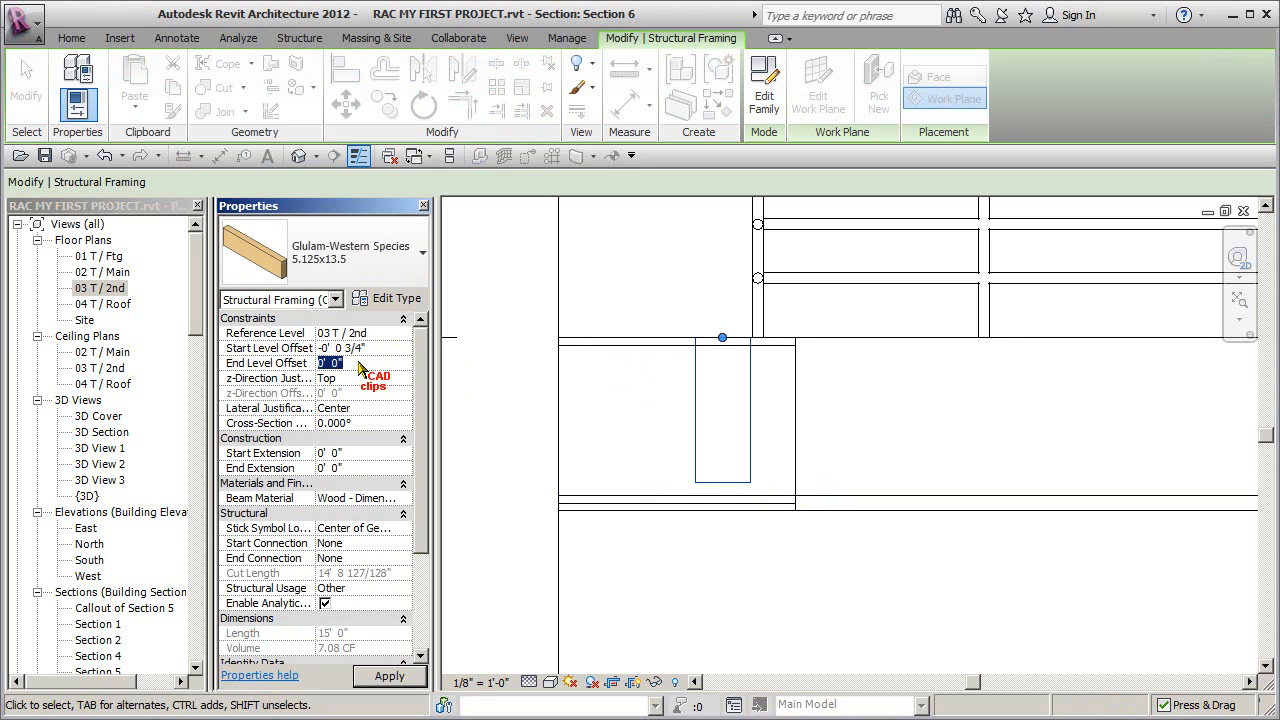
pyautogui.click(850, 440)
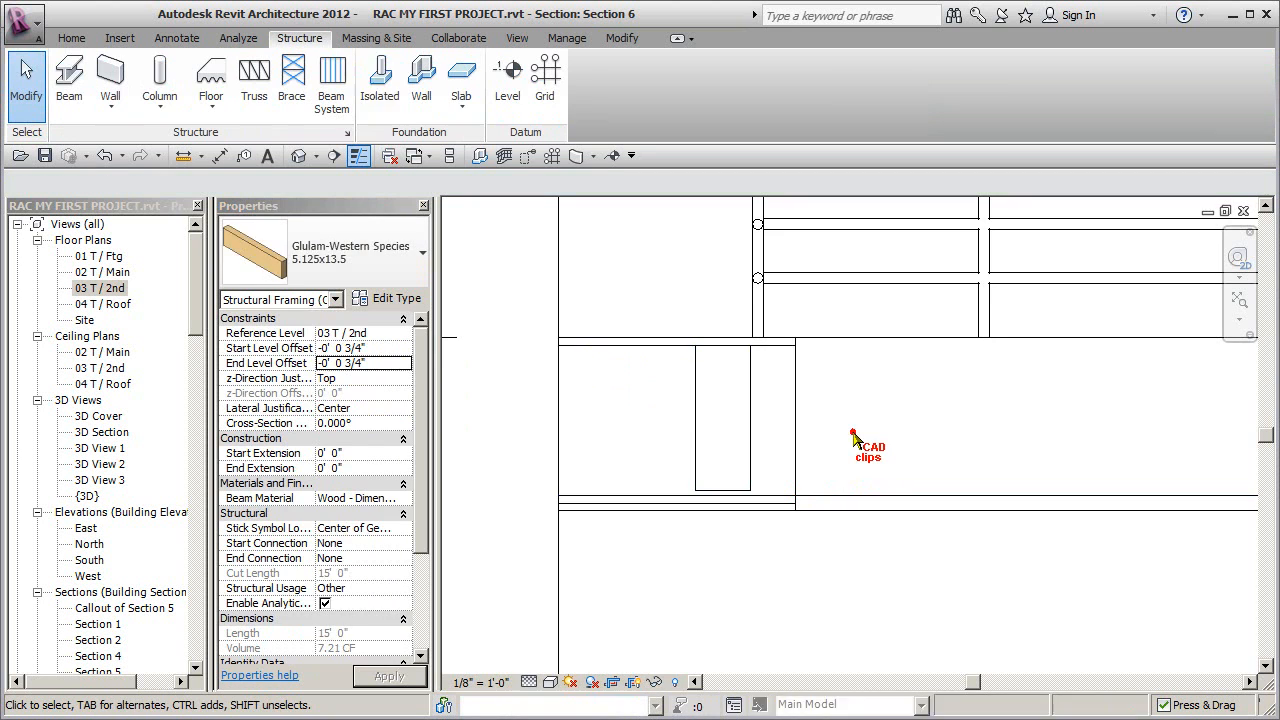
# Align the glulam beam's stair-side face with the edge of the second floor in Section 6.
pyautogui.scroll(-1, 846, 463)
pyautogui.moveTo(846, 463); pyautogui.dragTo(796, 470, button='middle')
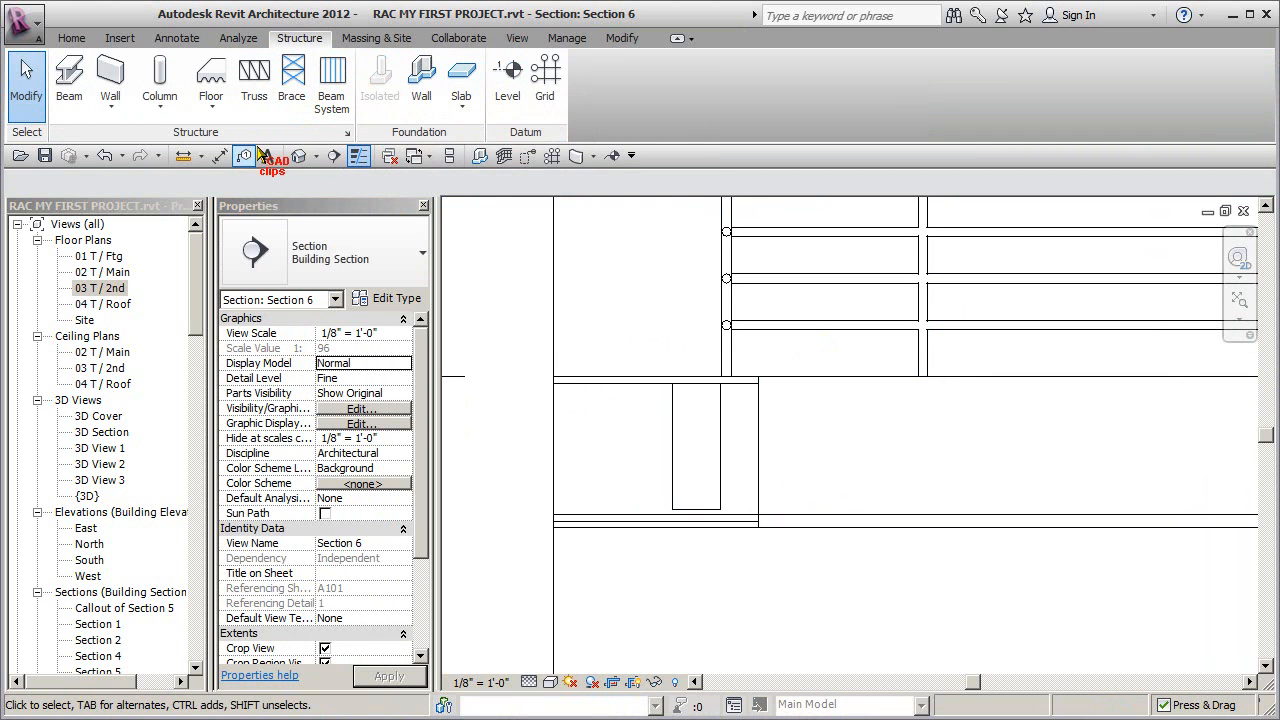
pyautogui.click(355, 155)
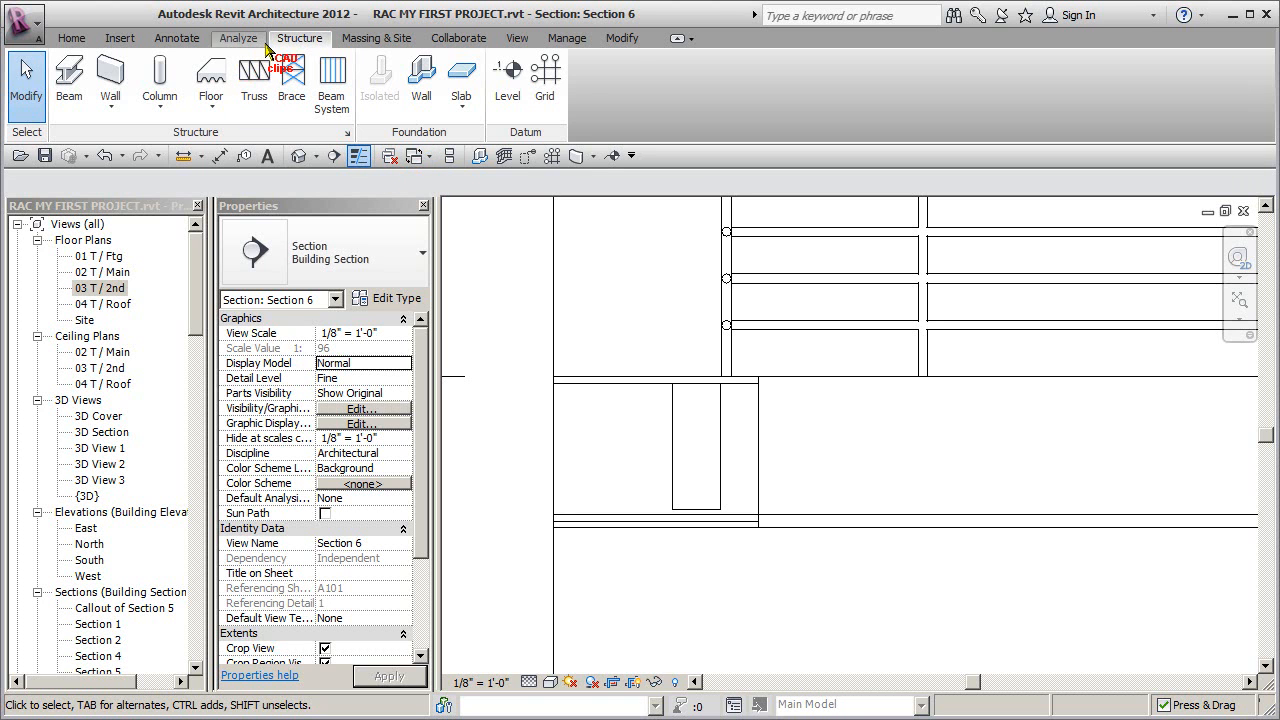
pyautogui.click(610, 41)
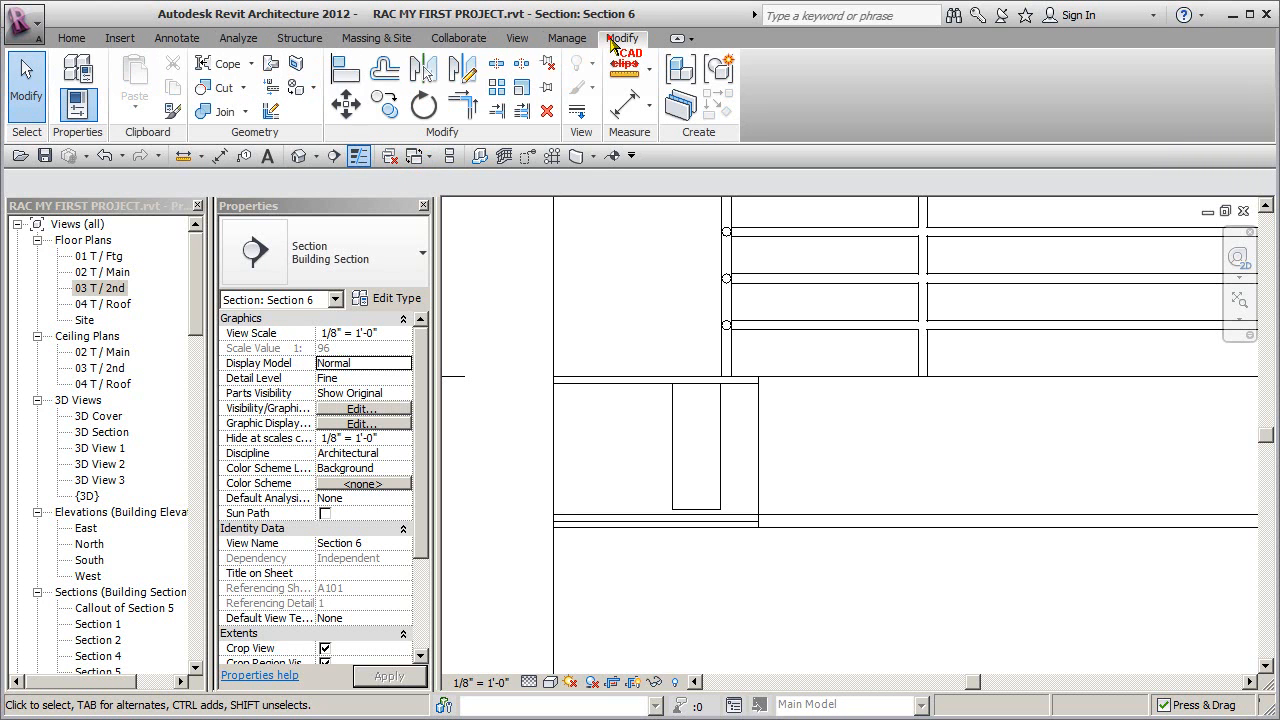
pyautogui.click(350, 72)
pyautogui.click(757, 405)
pyautogui.click(723, 414)
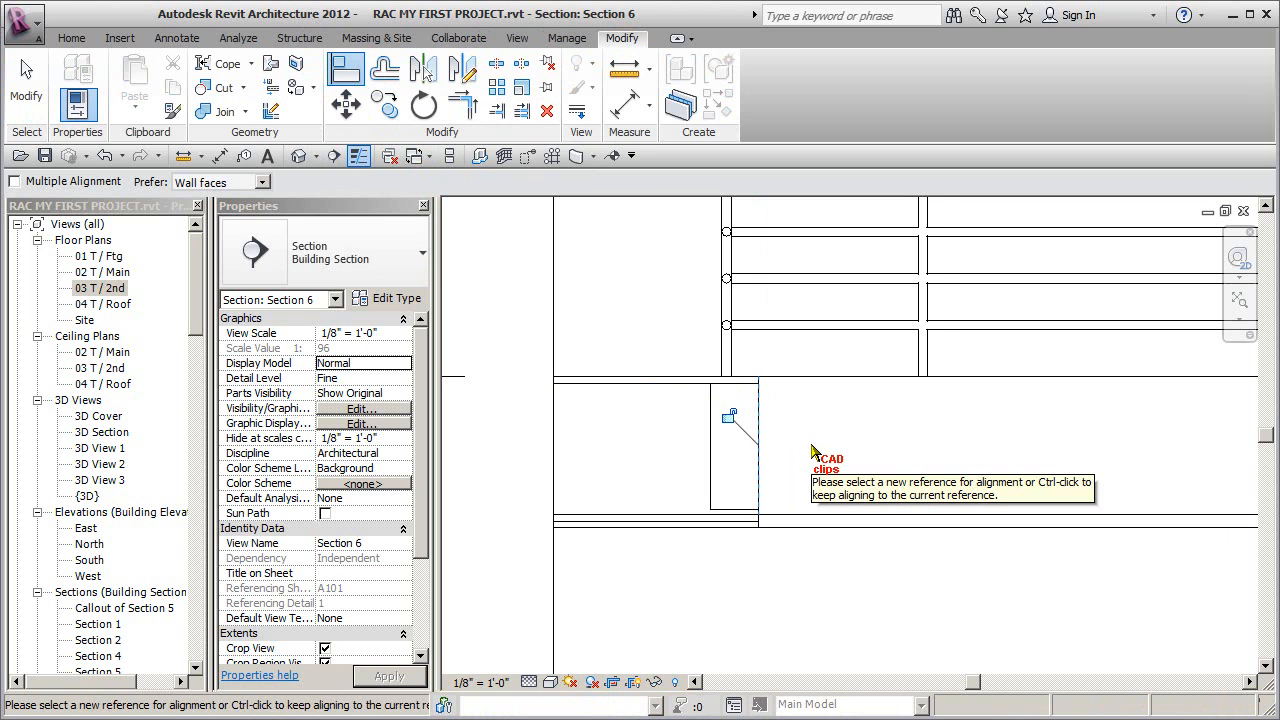
pyautogui.press('Escape')
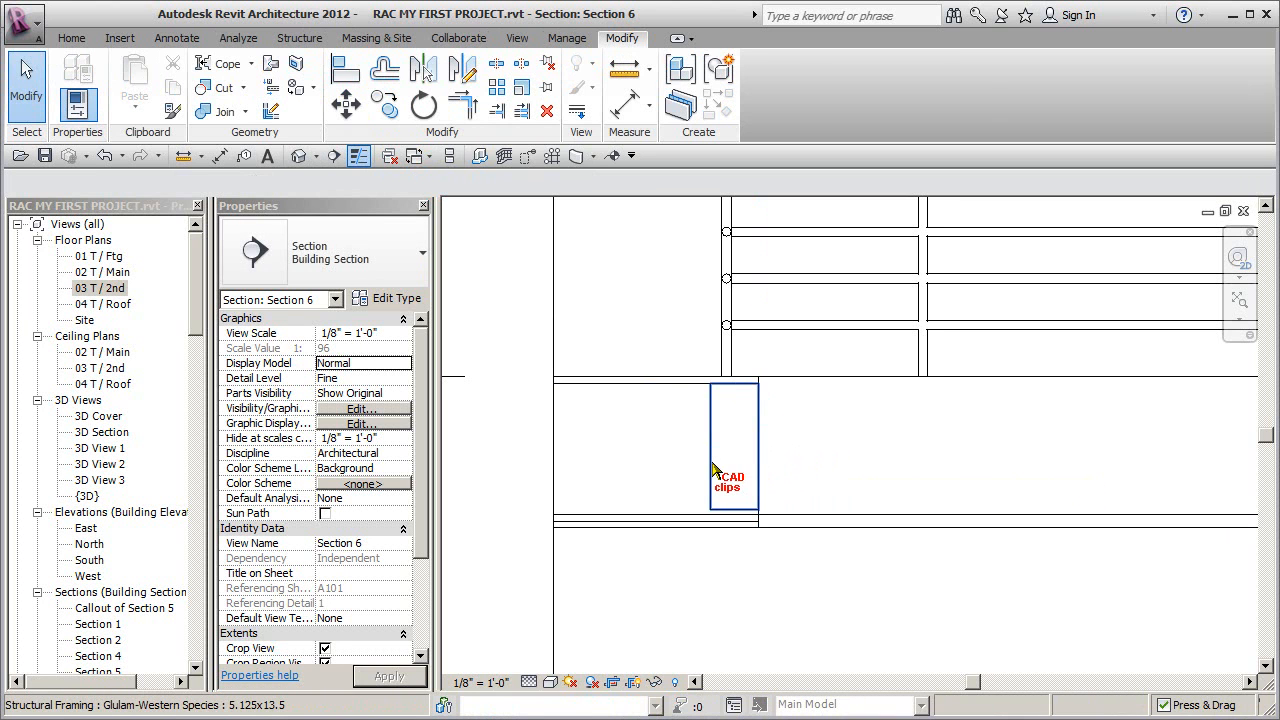
# Shift the glulam beam back from the floor edge and place a 1x14 Nominal Cut Lumber-Section upright against that edge, below the subfloor.
pyautogui.click(712, 463)
pyautogui.press('Left')
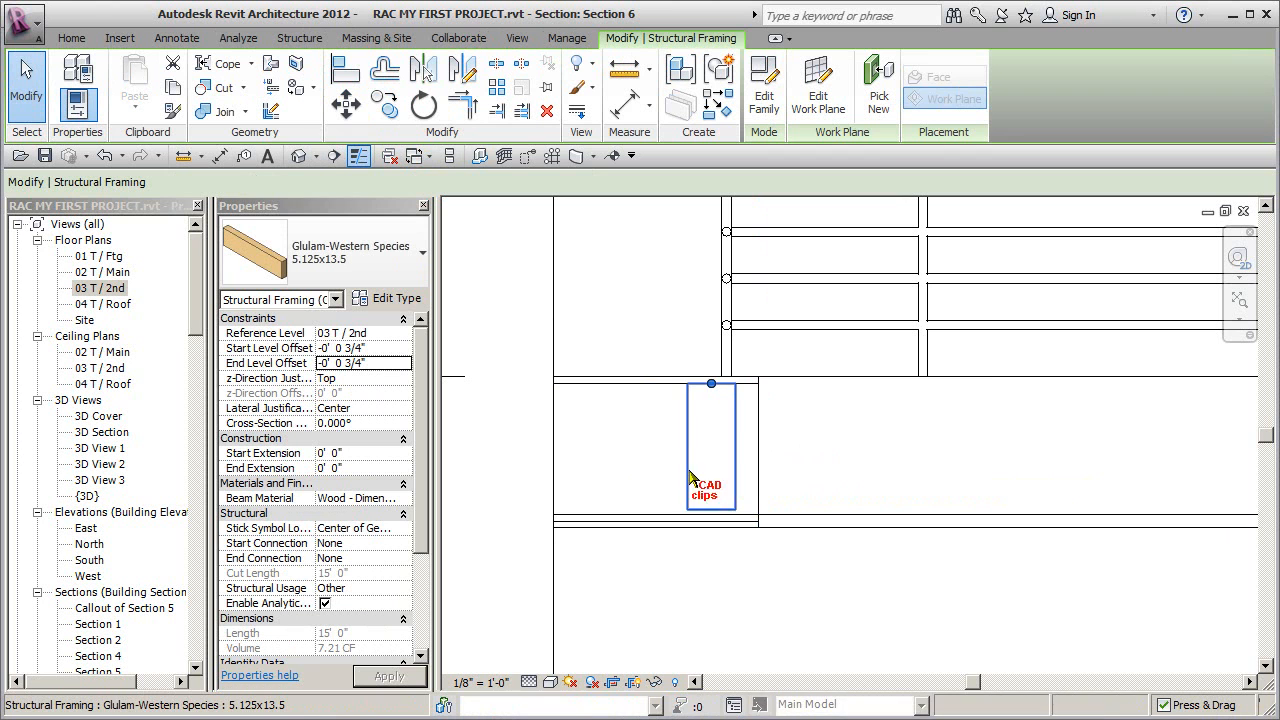
pyautogui.moveTo(196, 300); pyautogui.dragTo(197, 460)
pyautogui.click(106, 448)
pyautogui.moveTo(106, 448); pyautogui.dragTo(748, 440)
pyautogui.scroll(2, 745, 435)
pyautogui.press('space')
pyautogui.press('space')
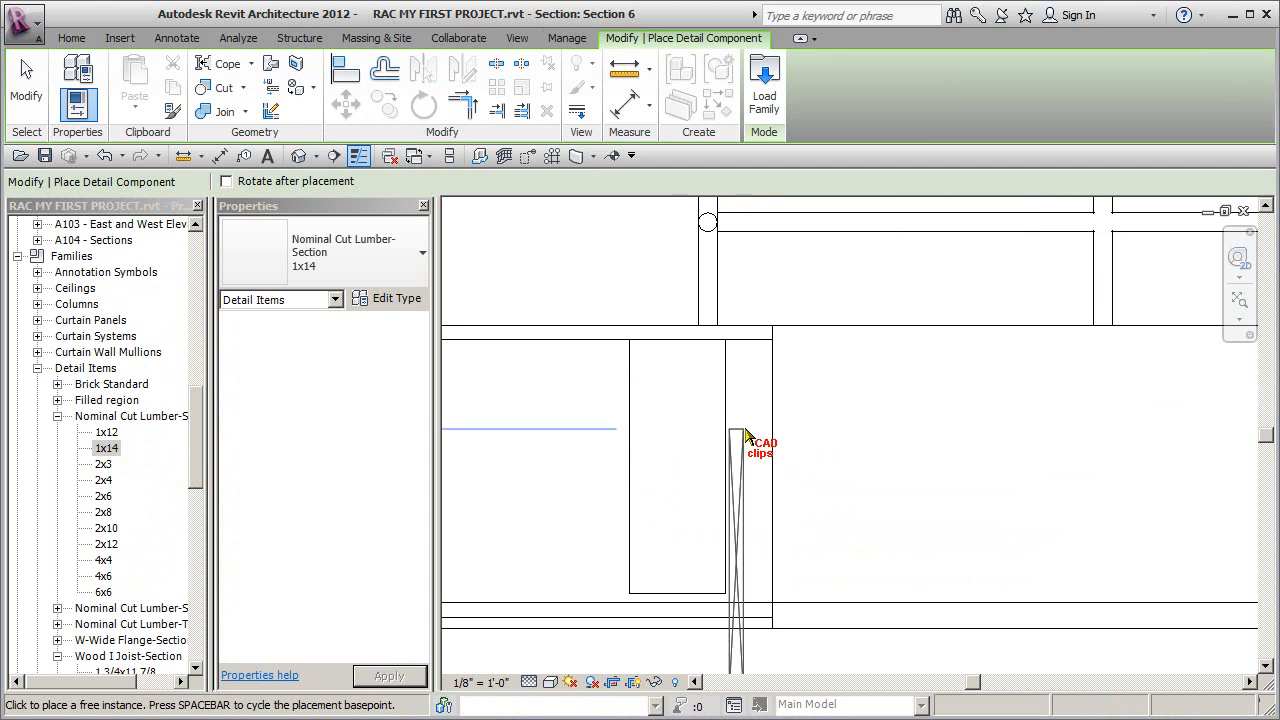
pyautogui.click(772, 344)
pyautogui.press('Escape')
pyautogui.press('Escape')
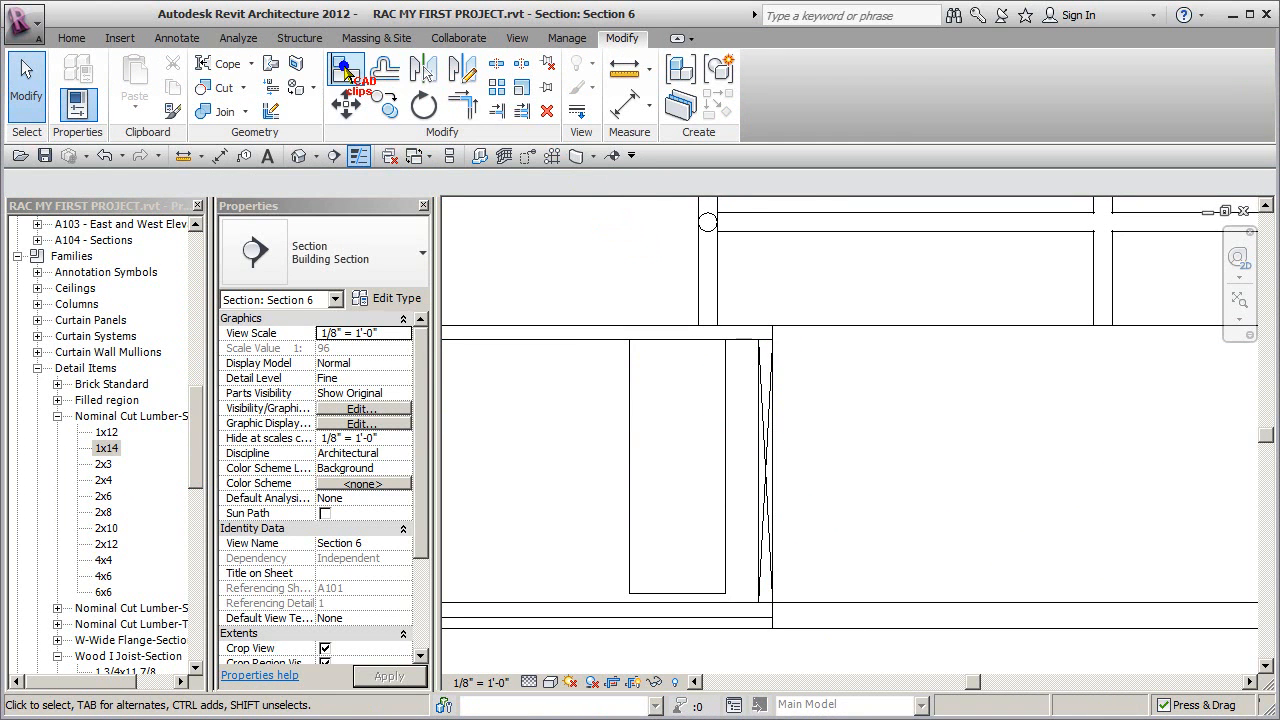
# Add Align to the Quick Access Toolbar and align the glulam beam's face with the inner face of the 1x14 rim board.
pyautogui.rightClick(345, 72)
pyautogui.click(410, 82)
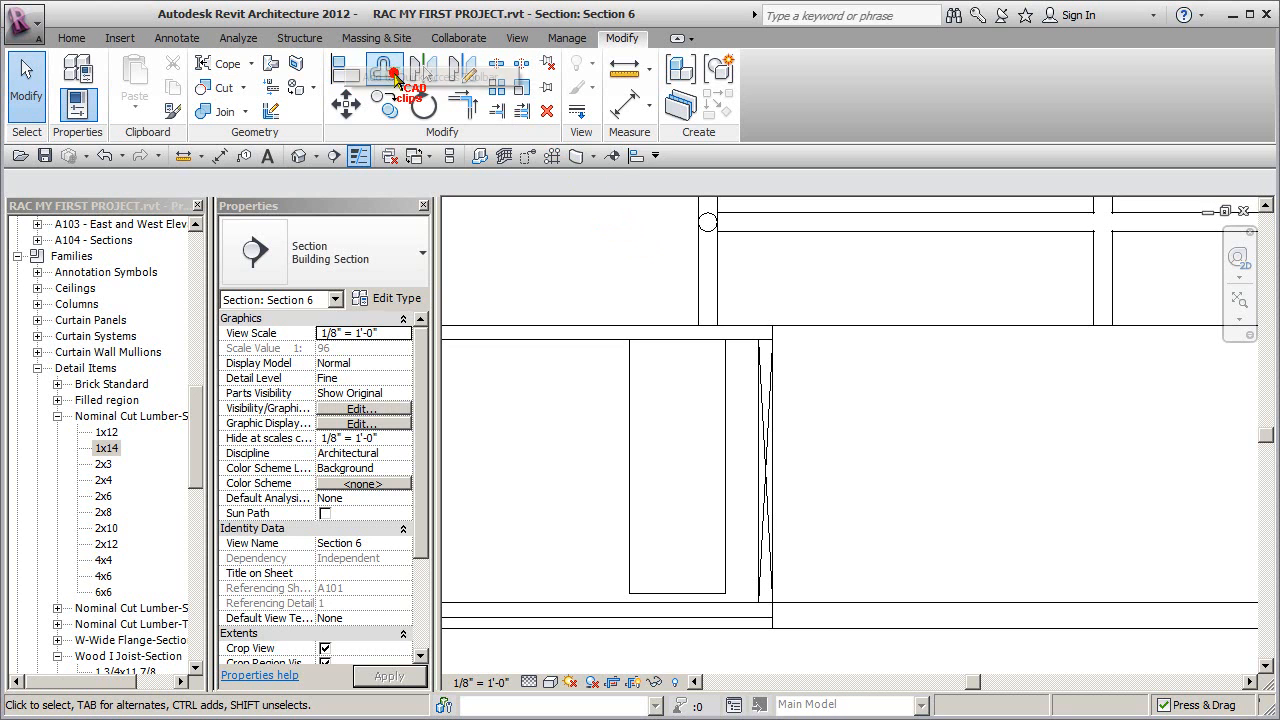
pyautogui.click(636, 156)
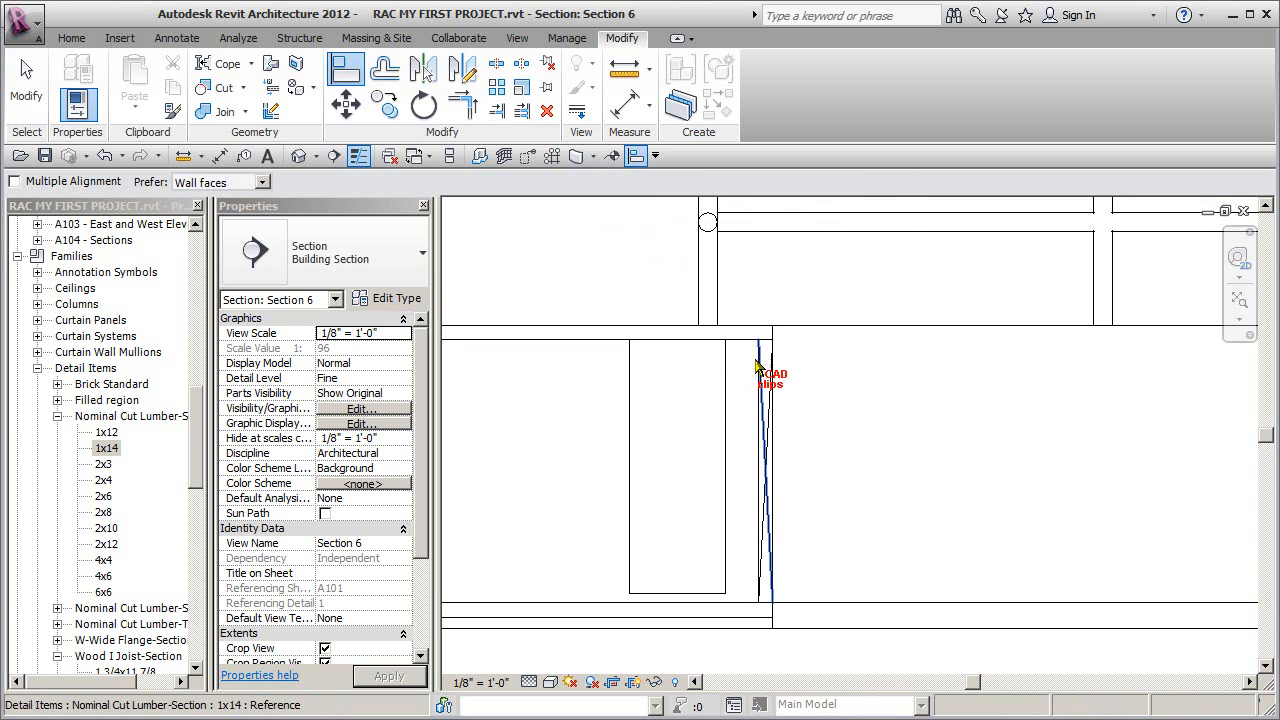
pyautogui.click(724, 458)
pyautogui.scroll(-3, 795, 474)
pyautogui.moveTo(828, 521); pyautogui.dragTo(699, 446, button='middle')
pyautogui.press('Escape')
pyautogui.press('Escape')
pyautogui.scroll(-2, 828, 516)
pyautogui.scroll(-1, 700, 452)
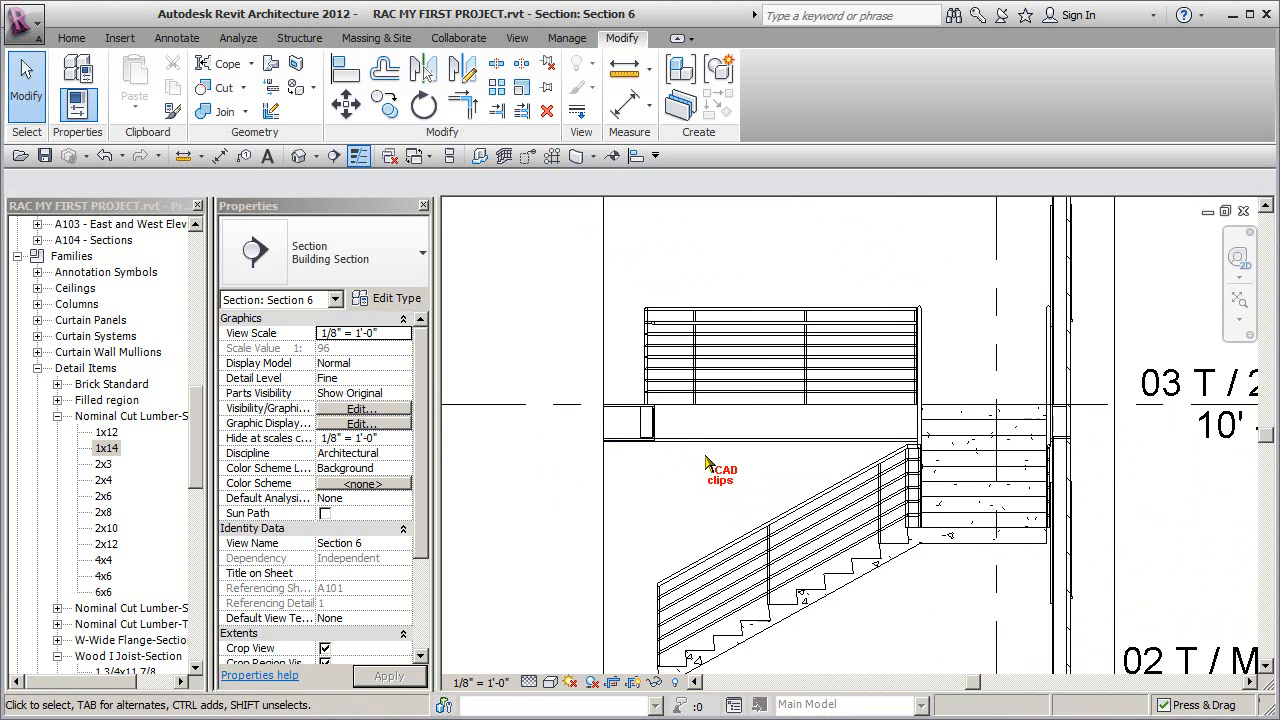
# Return to the 03 T / 2nd floor plan and open Section 2 from its marker beside grid 2.
pyautogui.moveTo(197, 418); pyautogui.dragTo(148, 272)
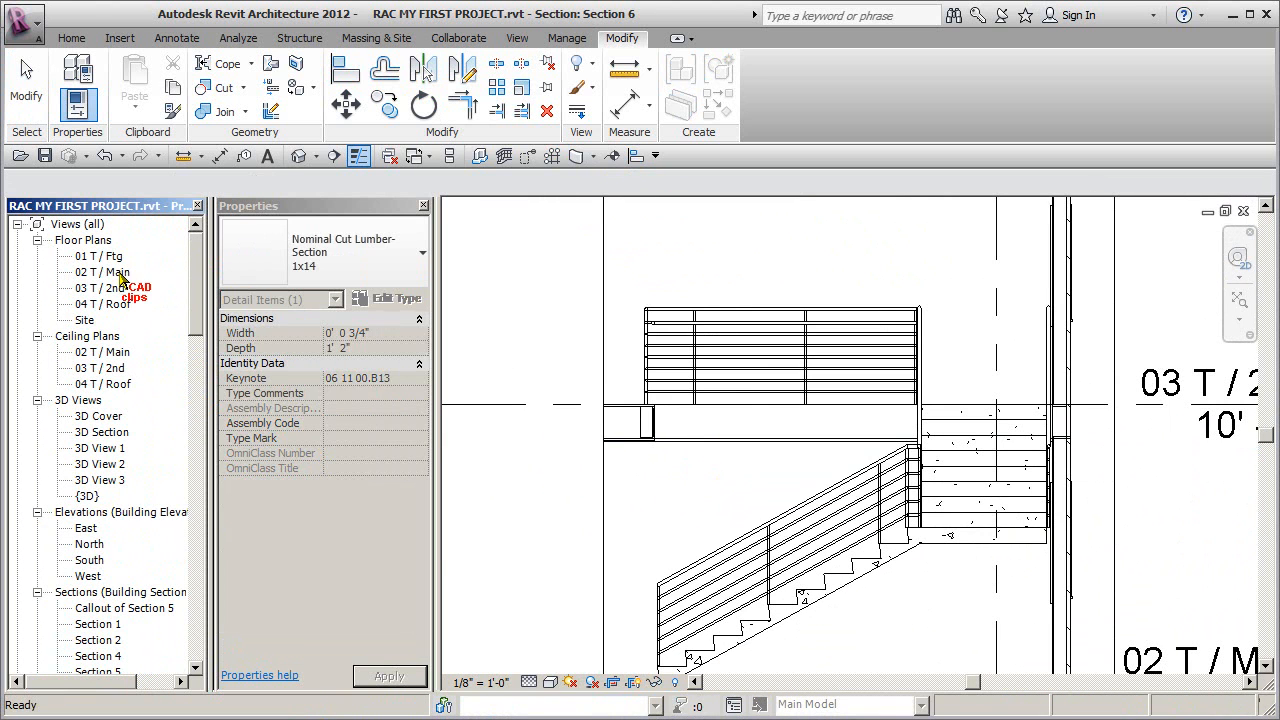
pyautogui.doubleClick(108, 288)
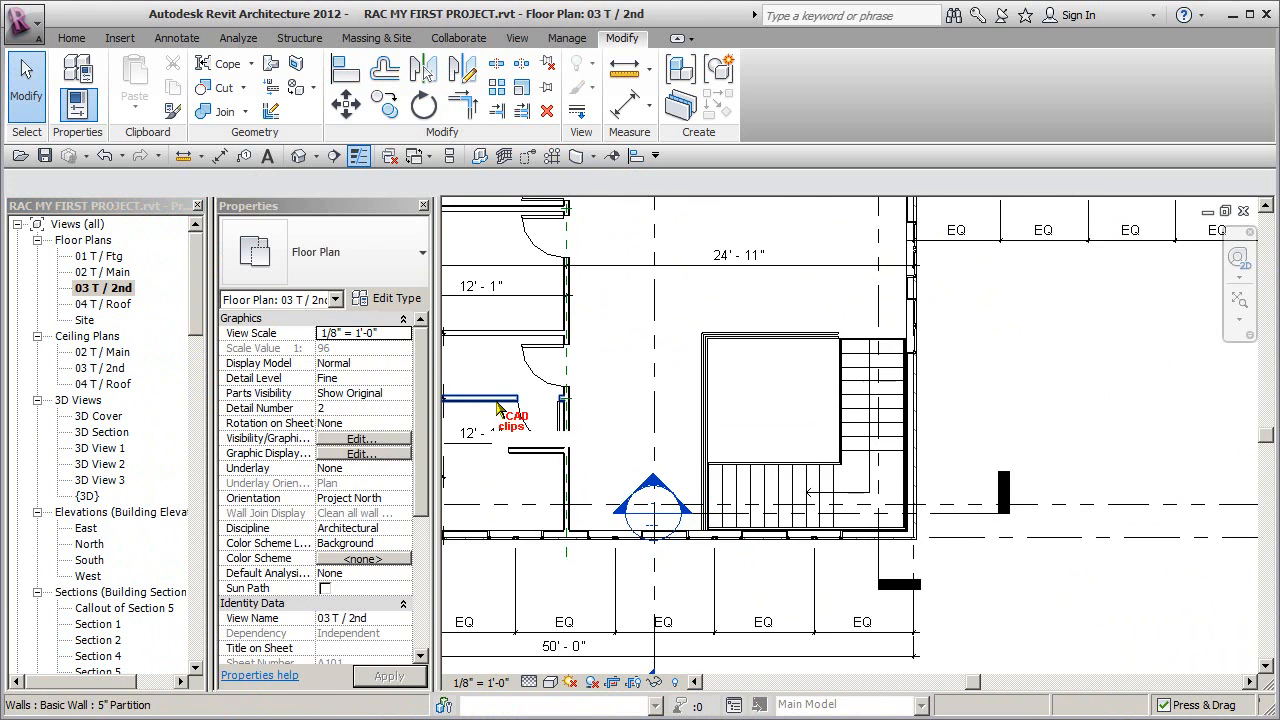
pyautogui.scroll(-2, 631, 386)
pyautogui.moveTo(726, 349); pyautogui.dragTo(783, 420, button='middle')
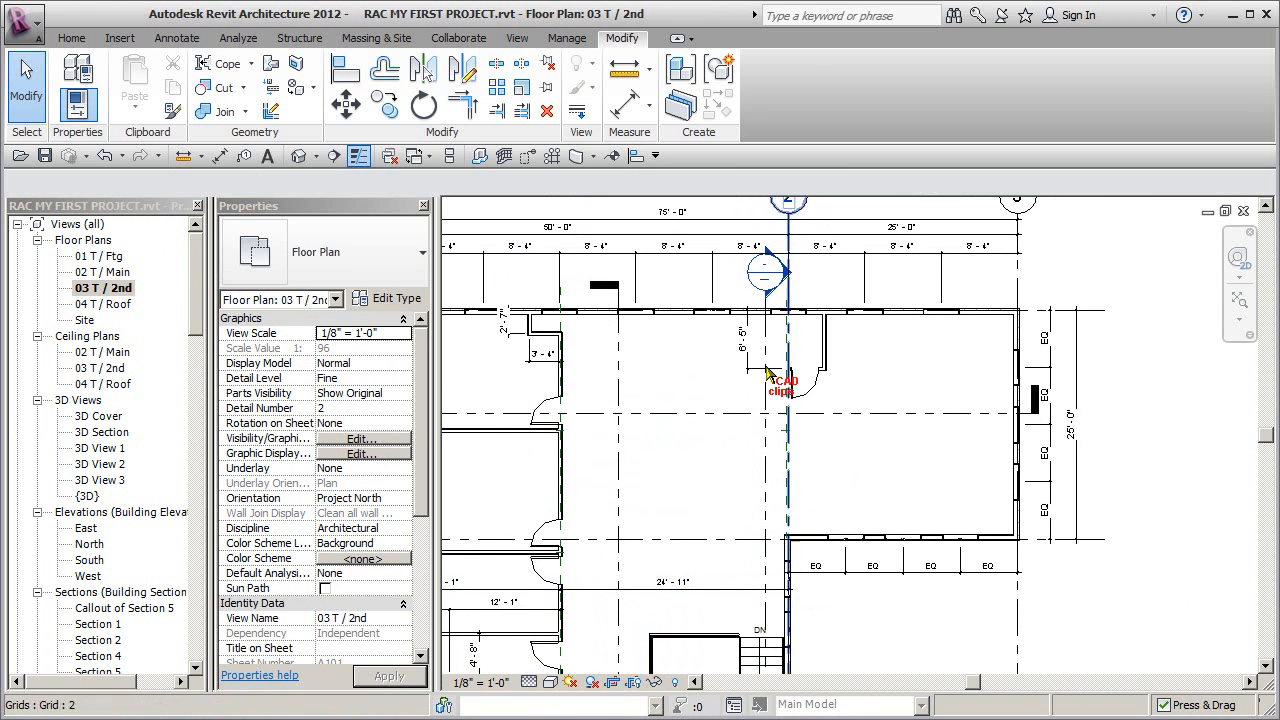
pyautogui.doubleClick(772, 273)
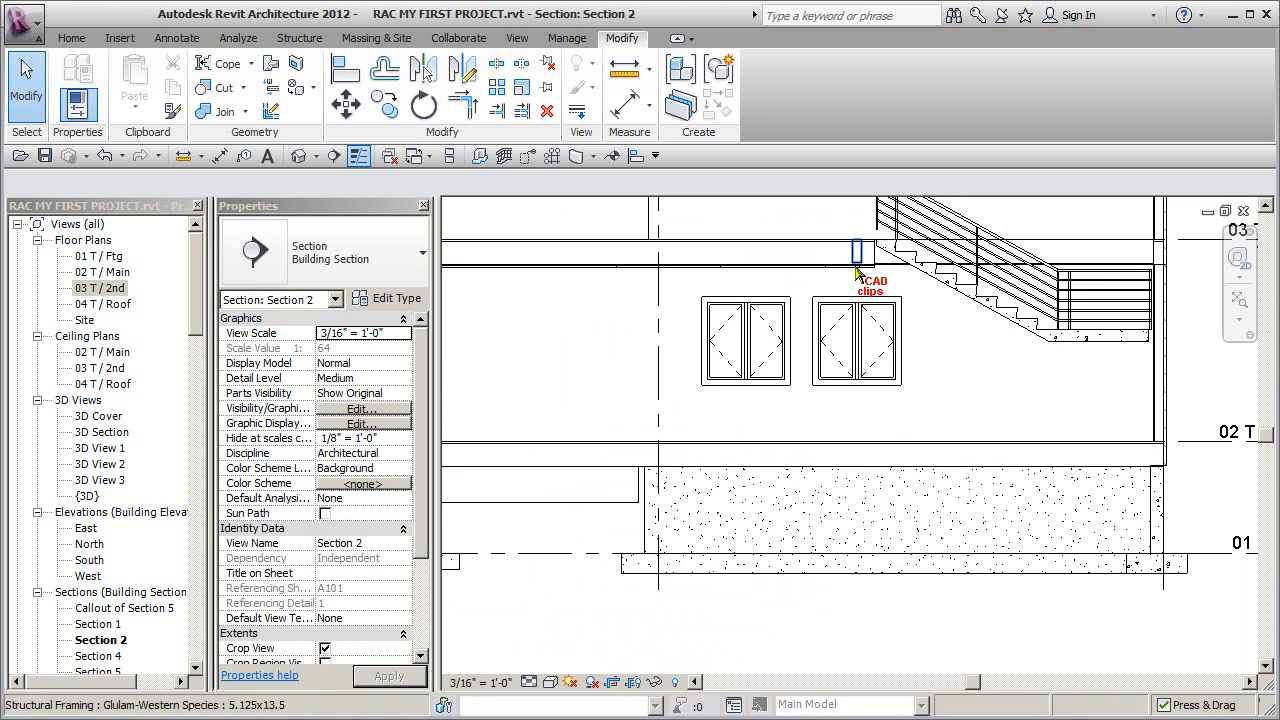
# Set the start and end level offsets of the glulam beam beside the stair in Section 2 to -0' 0 3/4".
pyautogui.scroll(3, 896, 273)
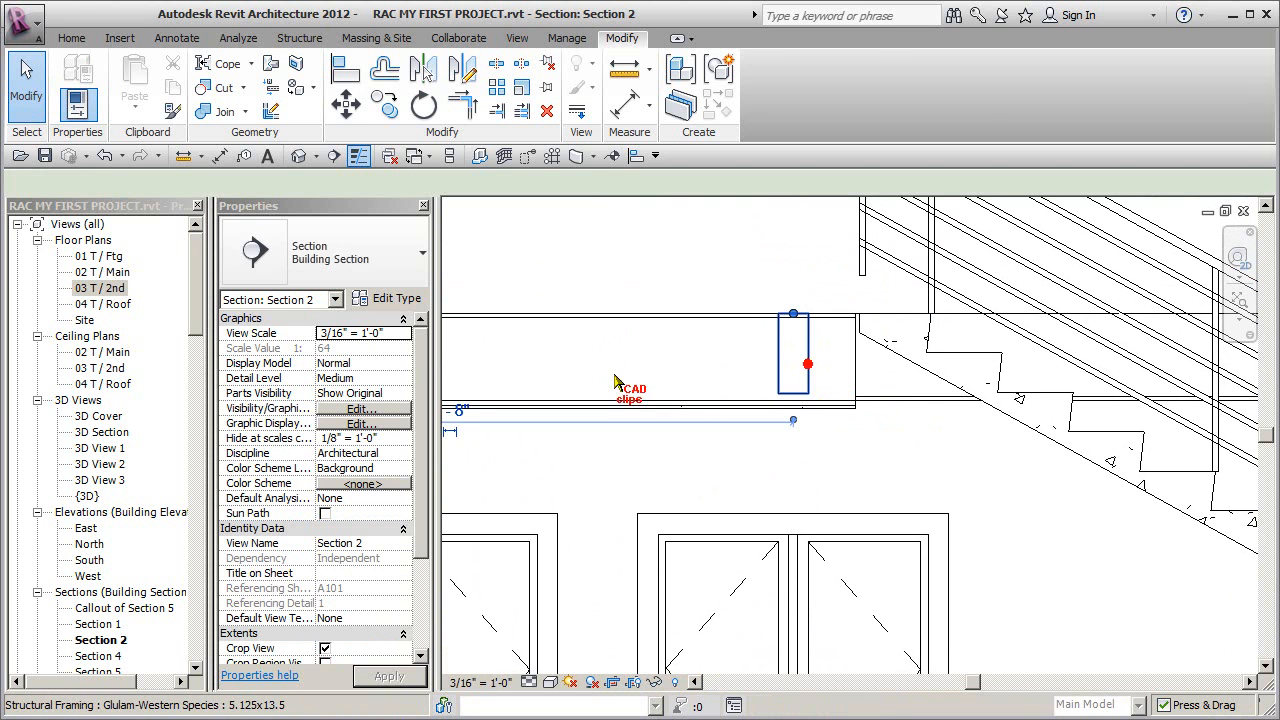
pyautogui.click(793, 355)
pyautogui.click(358, 363)
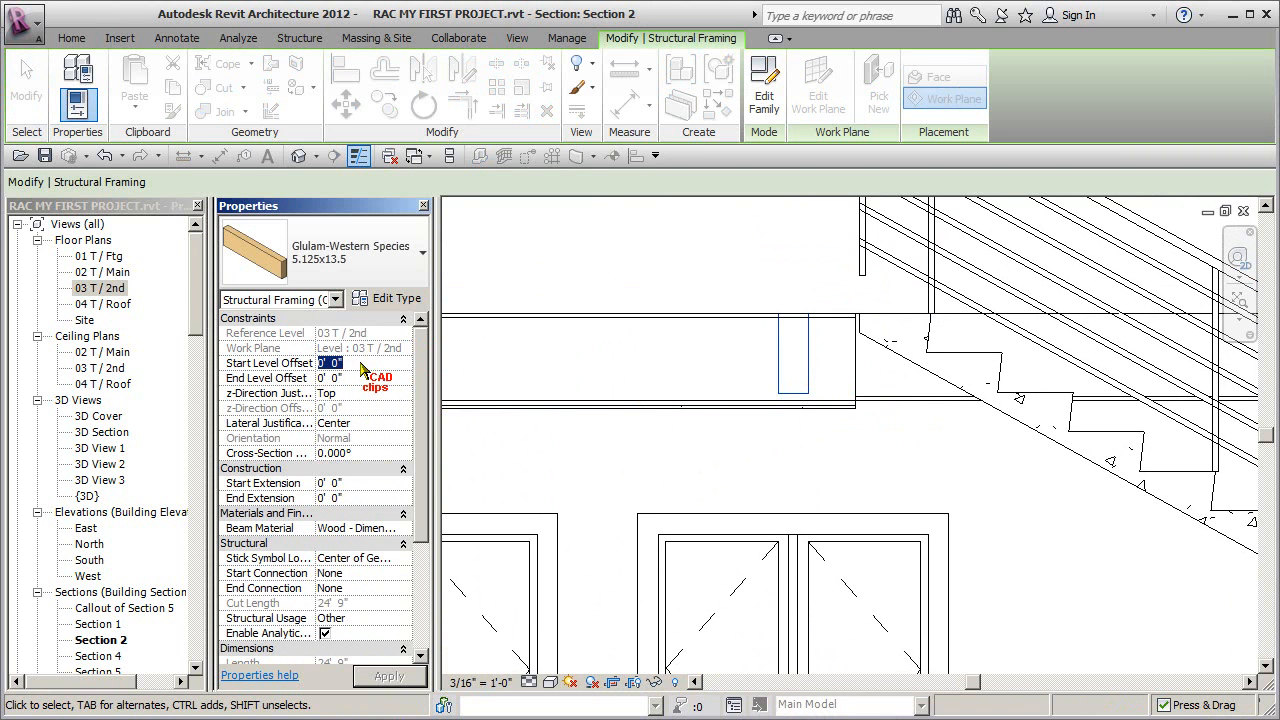
pyautogui.click(378, 378)
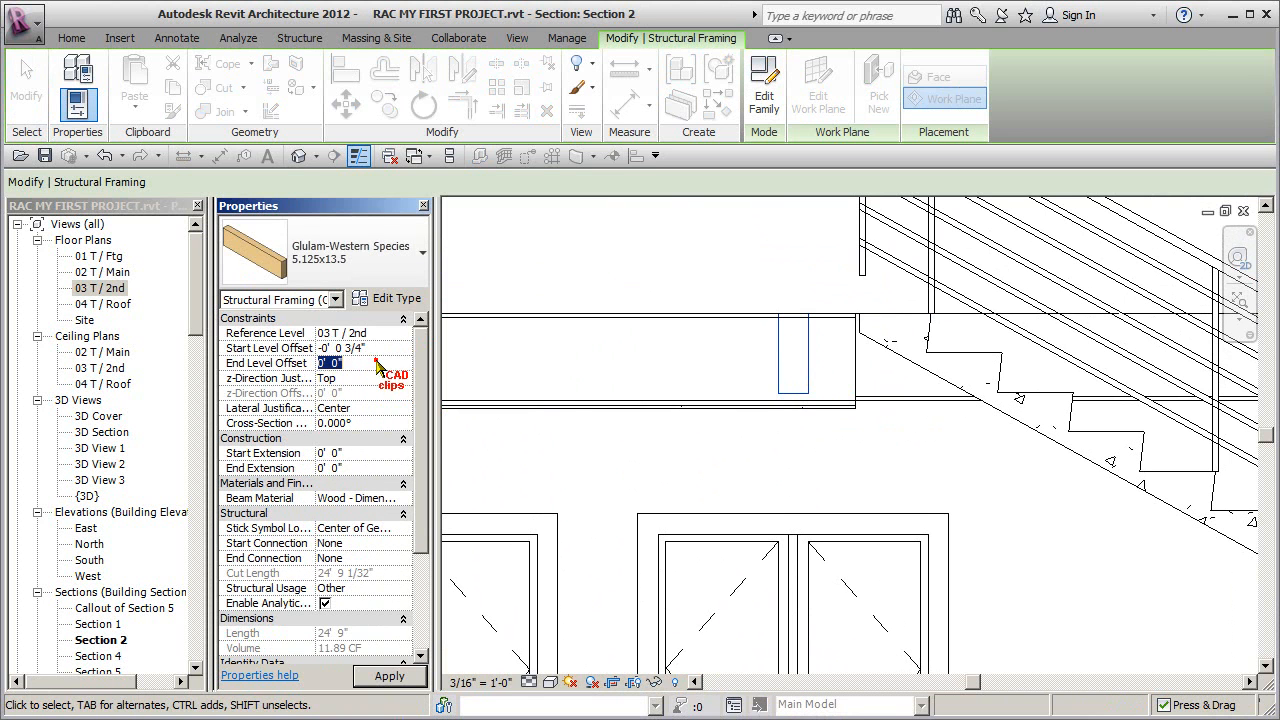
pyautogui.click(662, 371)
# Place a 1x14 Nominal Cut Lumber-Section against the second floor's edge at the stair opening in Section 2, below the subfloor.
pyautogui.scroll(-15, 192, 345)
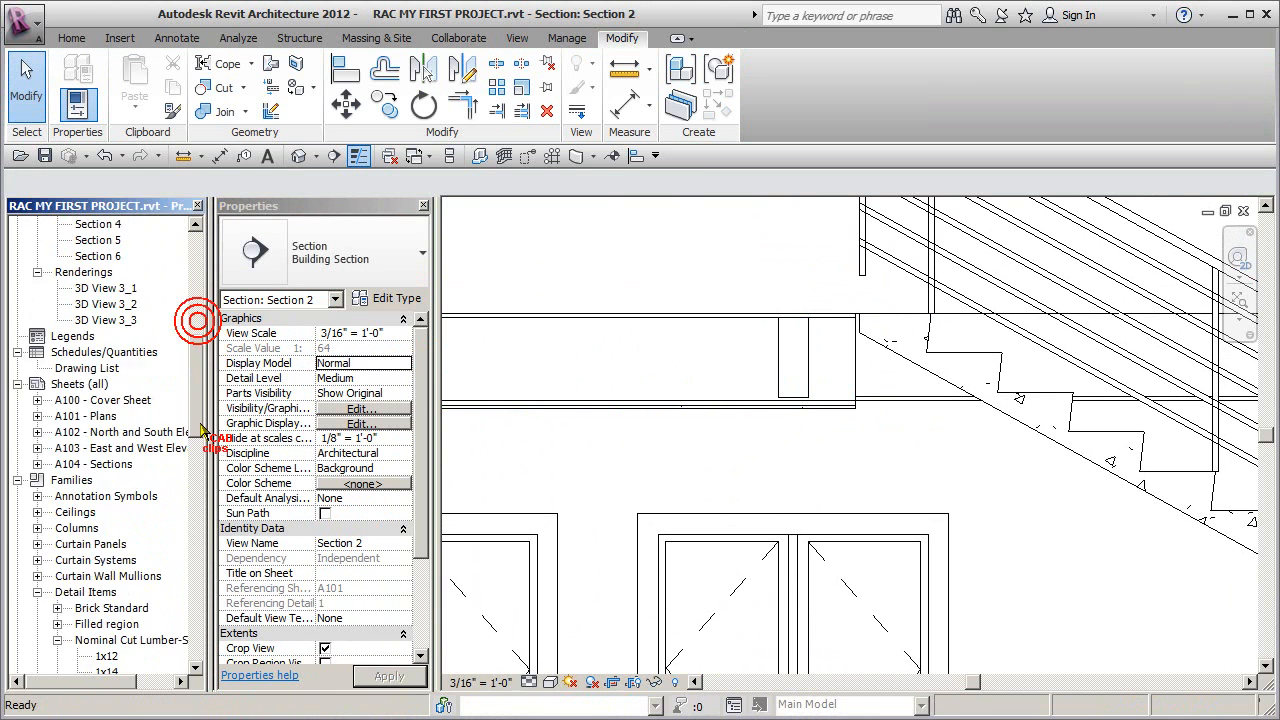
pyautogui.moveTo(106, 448); pyautogui.dragTo(856, 368)
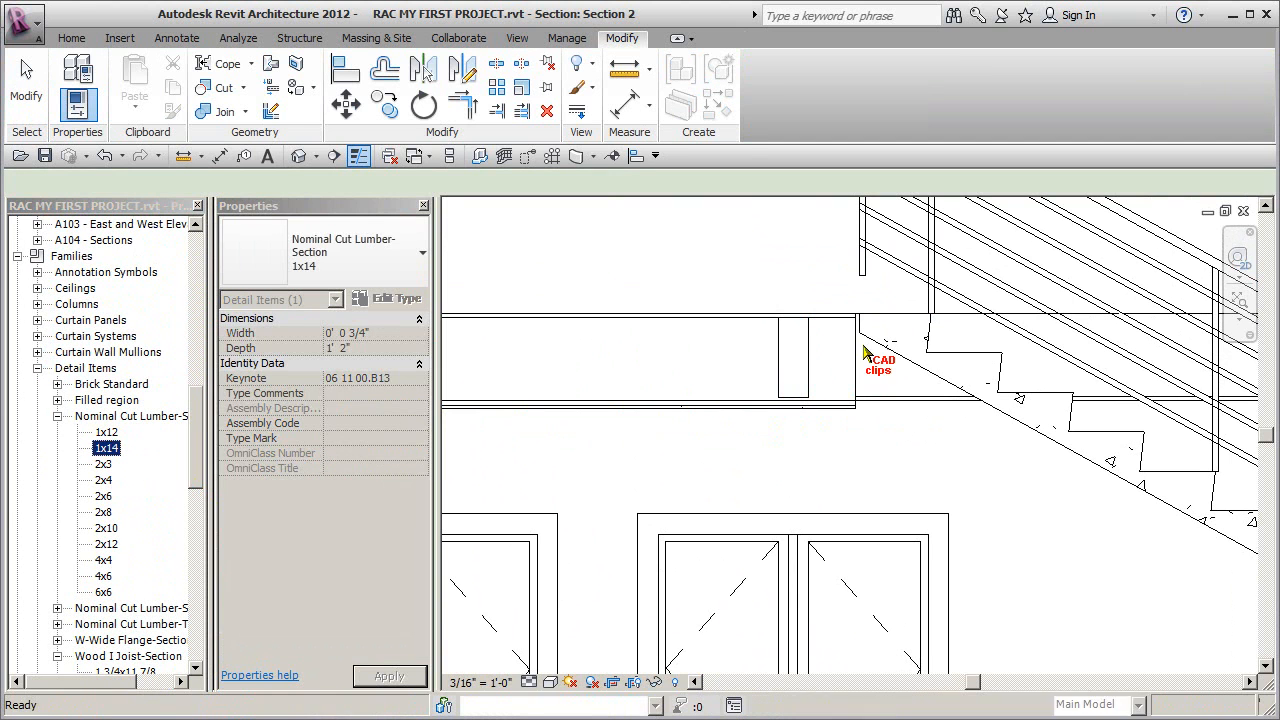
pyautogui.scroll(4, 860, 331)
pyautogui.click(840, 288)
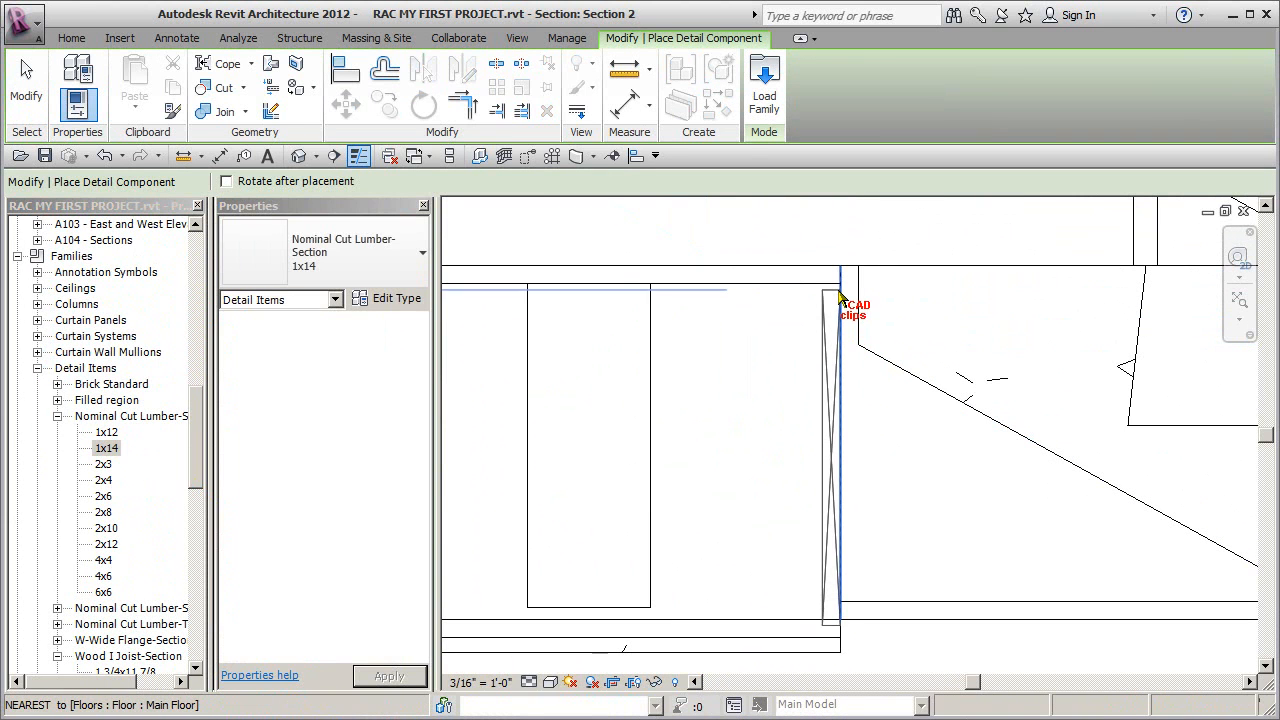
pyautogui.press('Escape')
pyautogui.press('Escape')
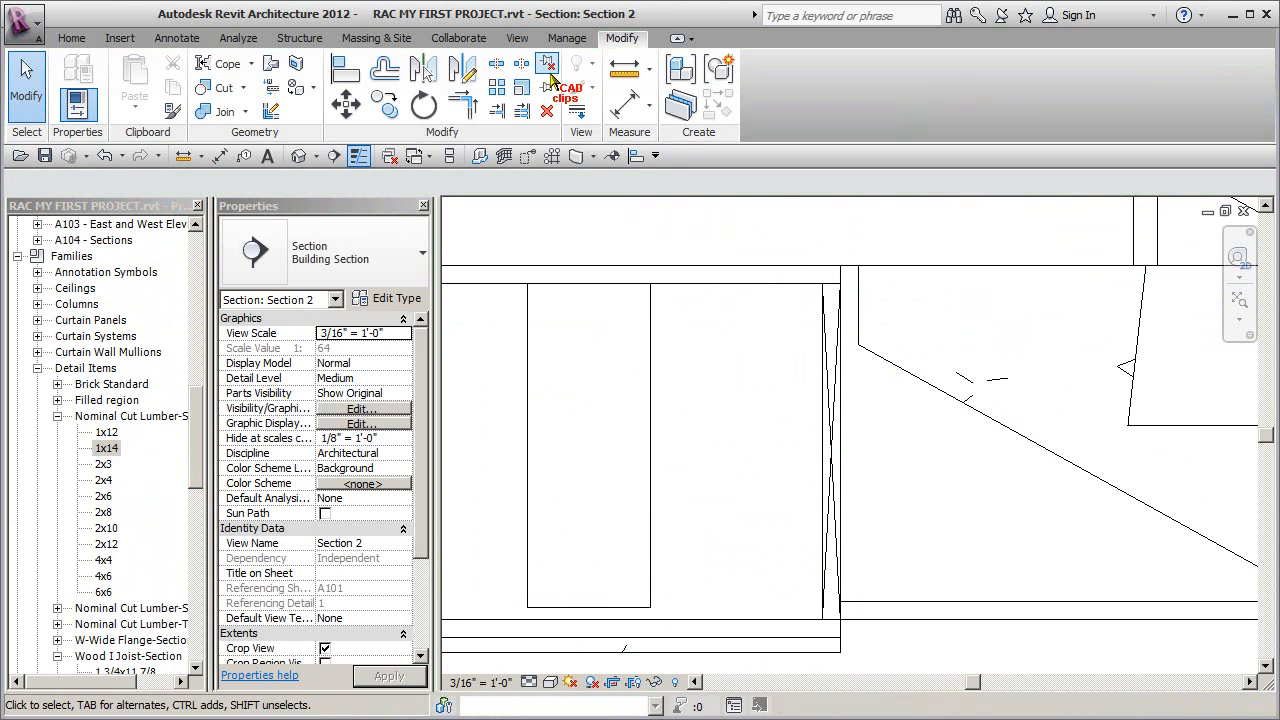
# Align the glulam beam's stair-side face with the inner face of the 1x14 rim board in Section 2.
pyautogui.click(636, 156)
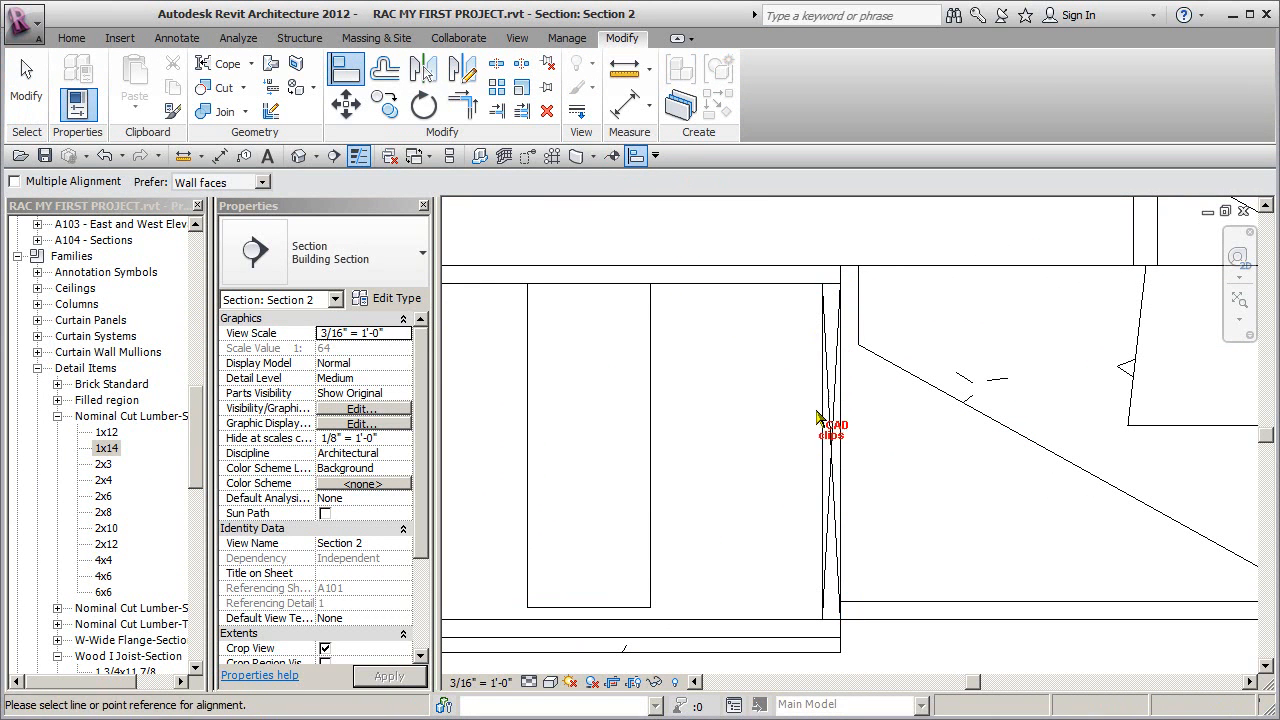
pyautogui.click(818, 441)
pyautogui.click(650, 445)
pyautogui.scroll(-2, 676, 421)
pyautogui.scroll(-2, 686, 430)
pyautogui.press('Escape')
pyautogui.press('Escape')
# Turn Thin Lines off and back on to compare the line weights of the floor edge framing.
pyautogui.scroll(3, 815, 490)
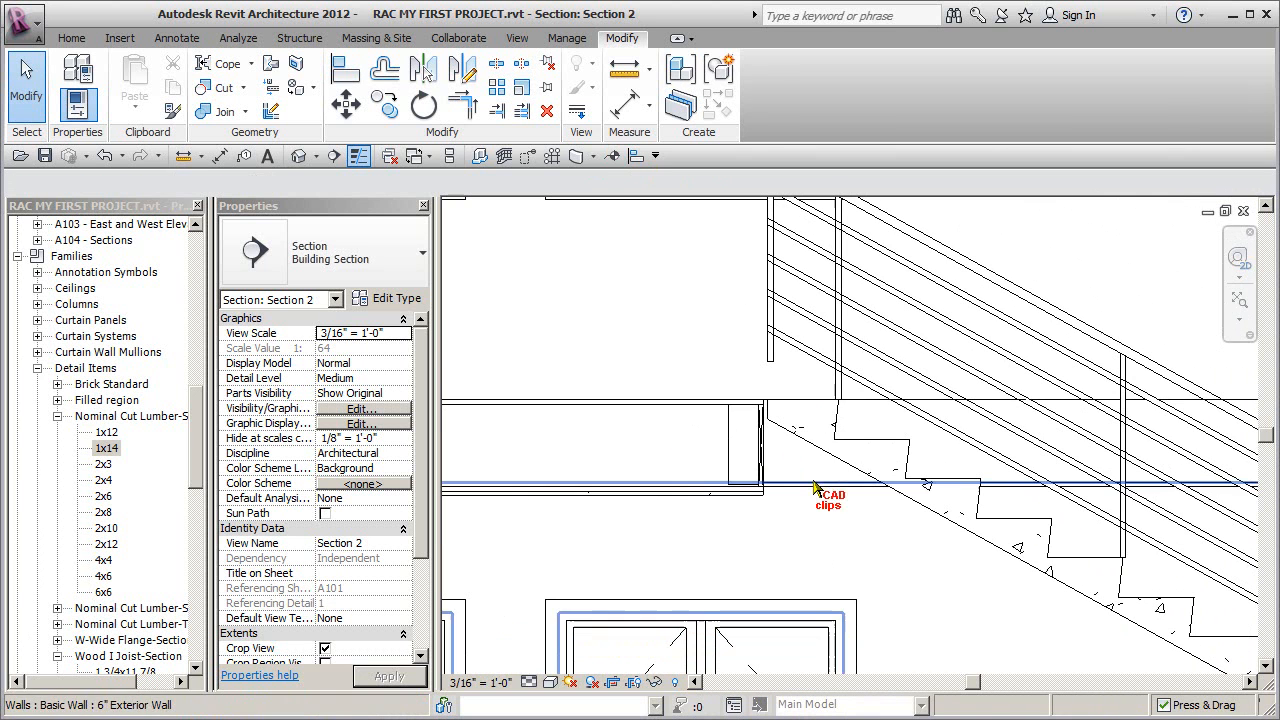
pyautogui.press('t')
pyautogui.press('l')
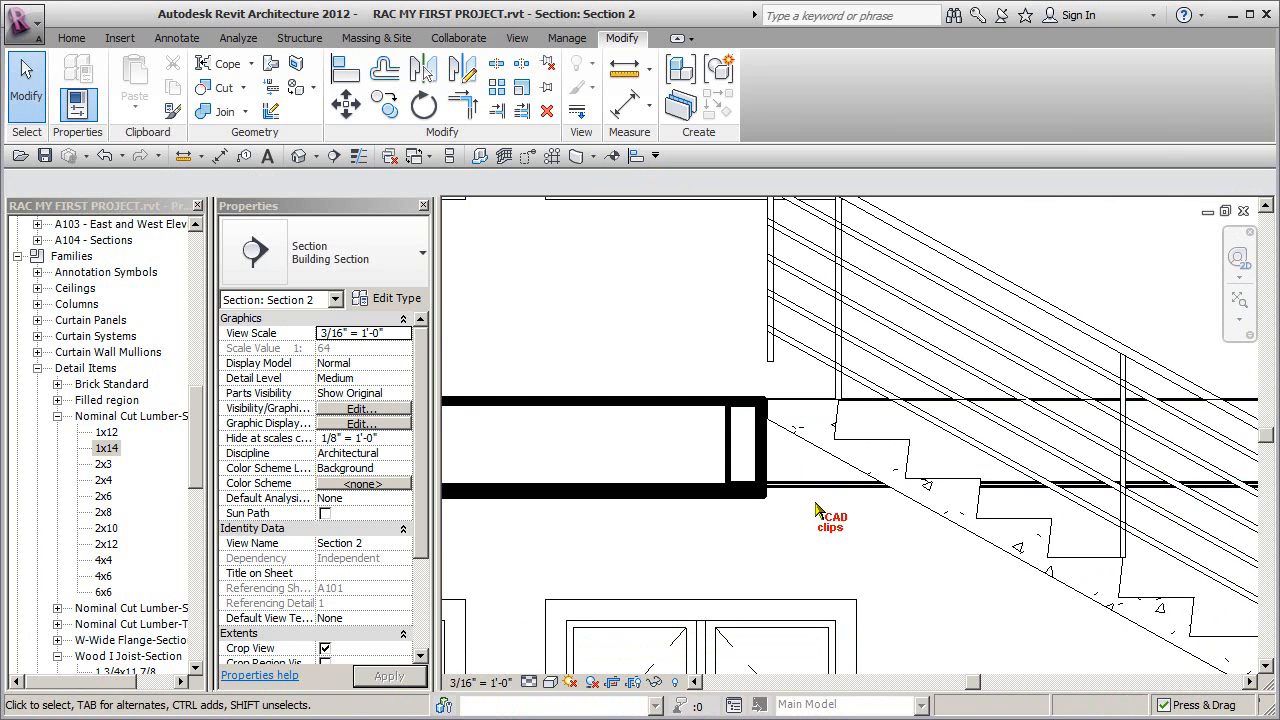
pyautogui.press('l')
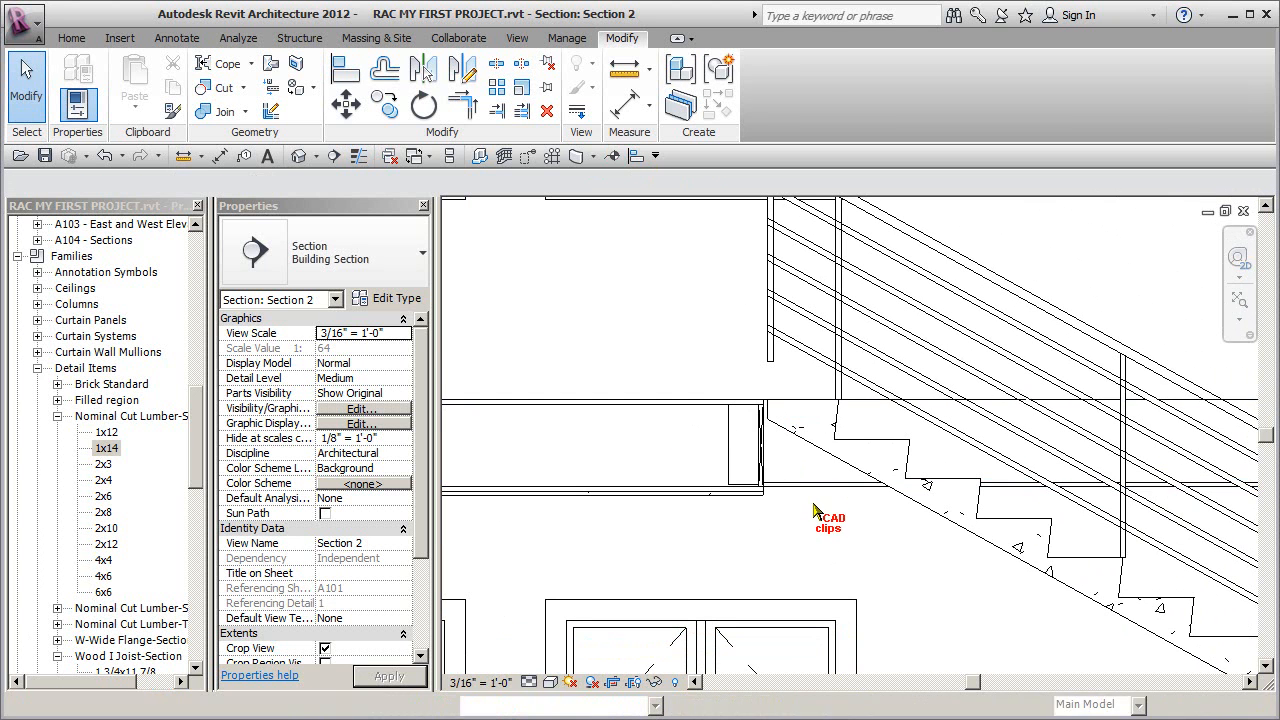
# Examine the second-floor 6" Exterior Wall in Section 2, checking its extents and constraints beyond the stair.
pyautogui.scroll(-1, 809, 507)
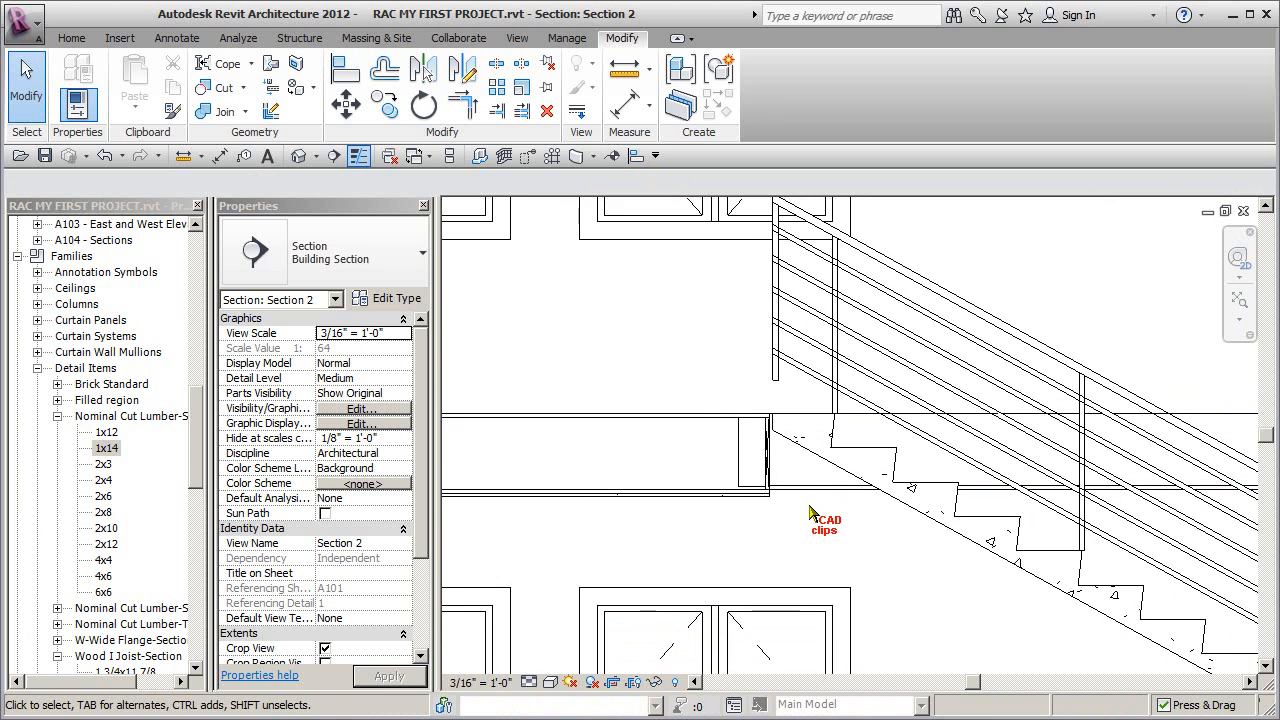
pyautogui.moveTo(809, 508); pyautogui.dragTo(808, 445, button='middle')
pyautogui.scroll(-4, 818, 452)
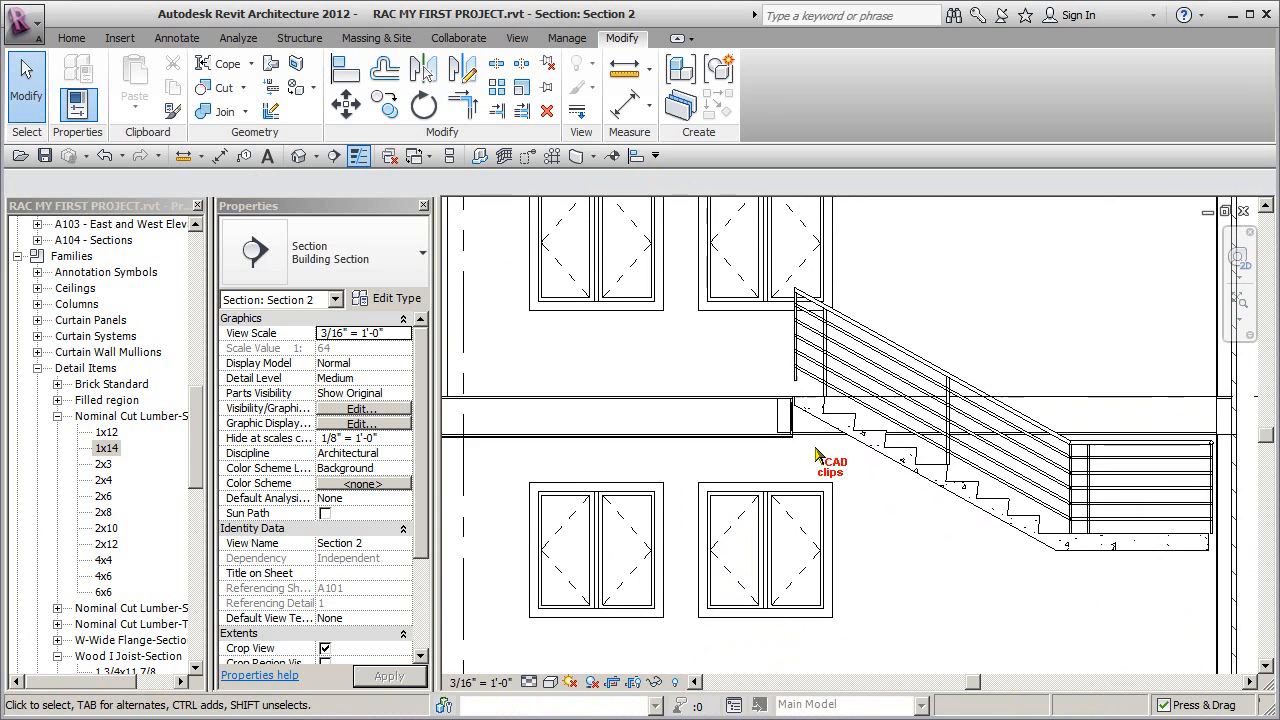
pyautogui.moveTo(886, 506); pyautogui.dragTo(955, 505, button='middle')
pyautogui.scroll(-3, 953, 503)
pyautogui.scroll(-1, 808, 455)
pyautogui.moveTo(808, 455); pyautogui.dragTo(969, 456, button='middle')
pyautogui.moveTo(848, 332); pyautogui.dragTo(943, 330, button='middle')
pyautogui.scroll(2, 943, 330)
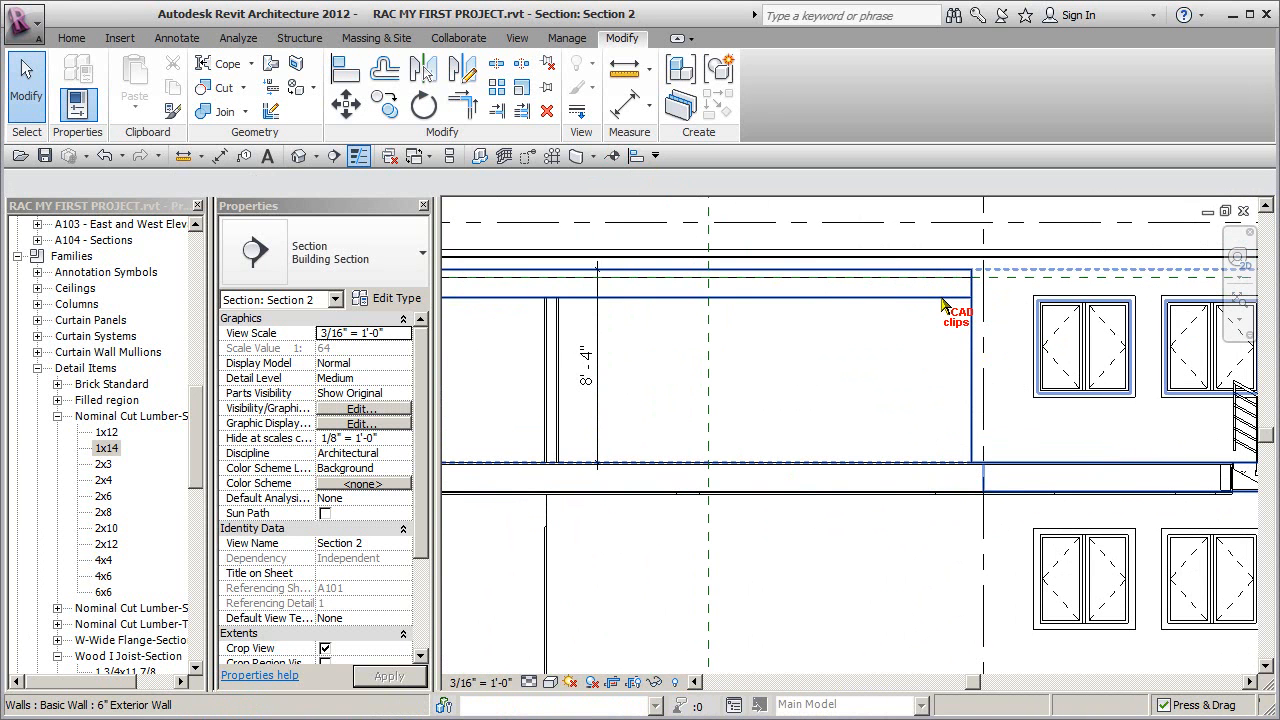
pyautogui.click(942, 325)
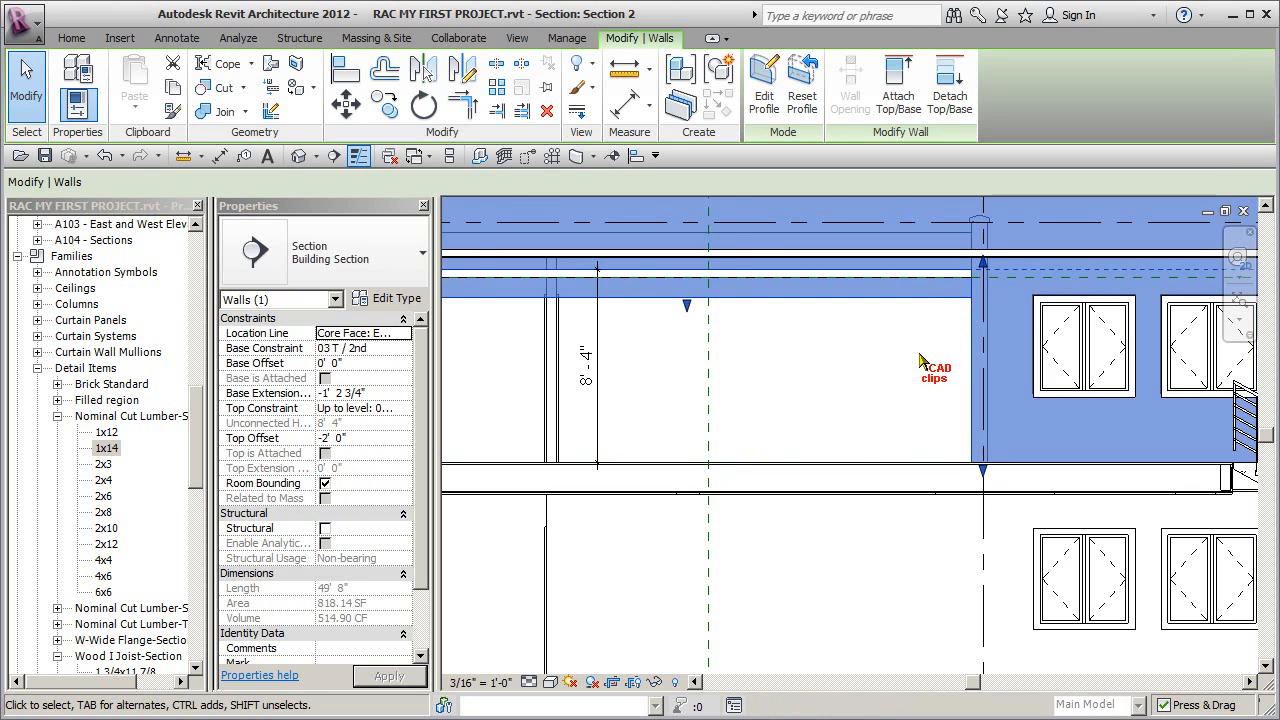
pyautogui.scroll(-3, 921, 362)
pyautogui.scroll(-2, 921, 362)
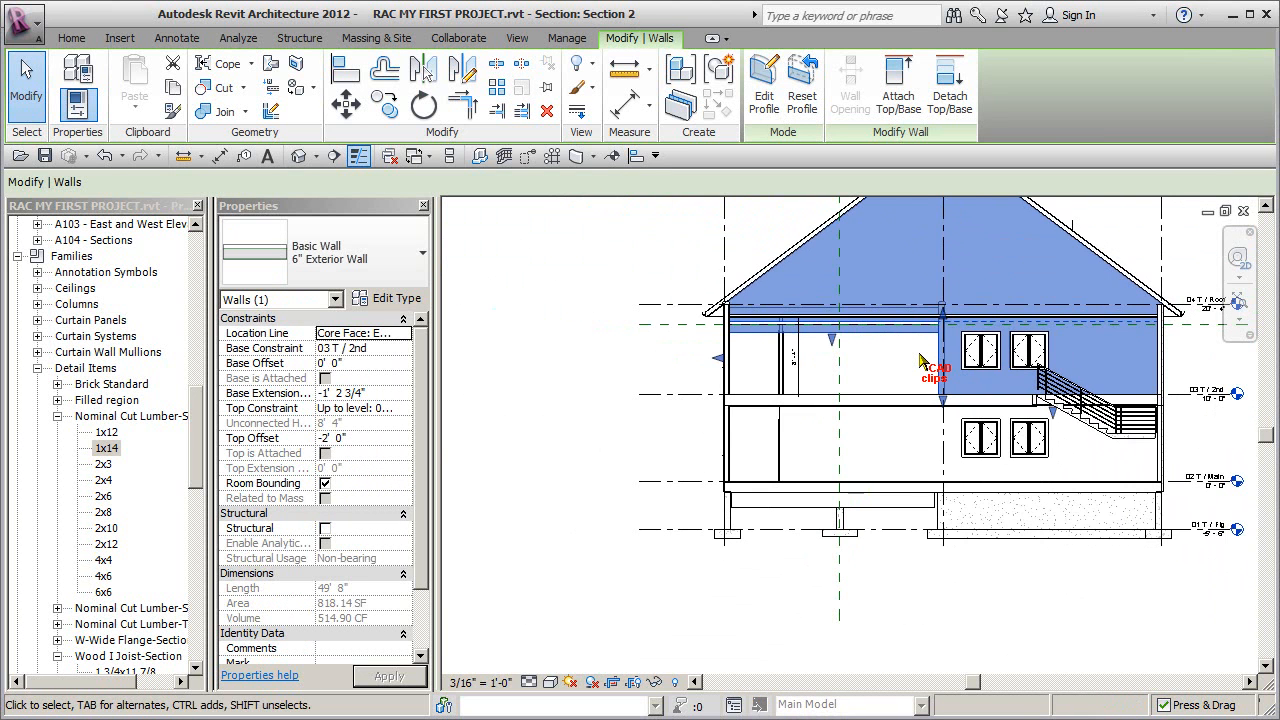
pyautogui.press('Escape')
pyautogui.scroll(2, 840, 325)
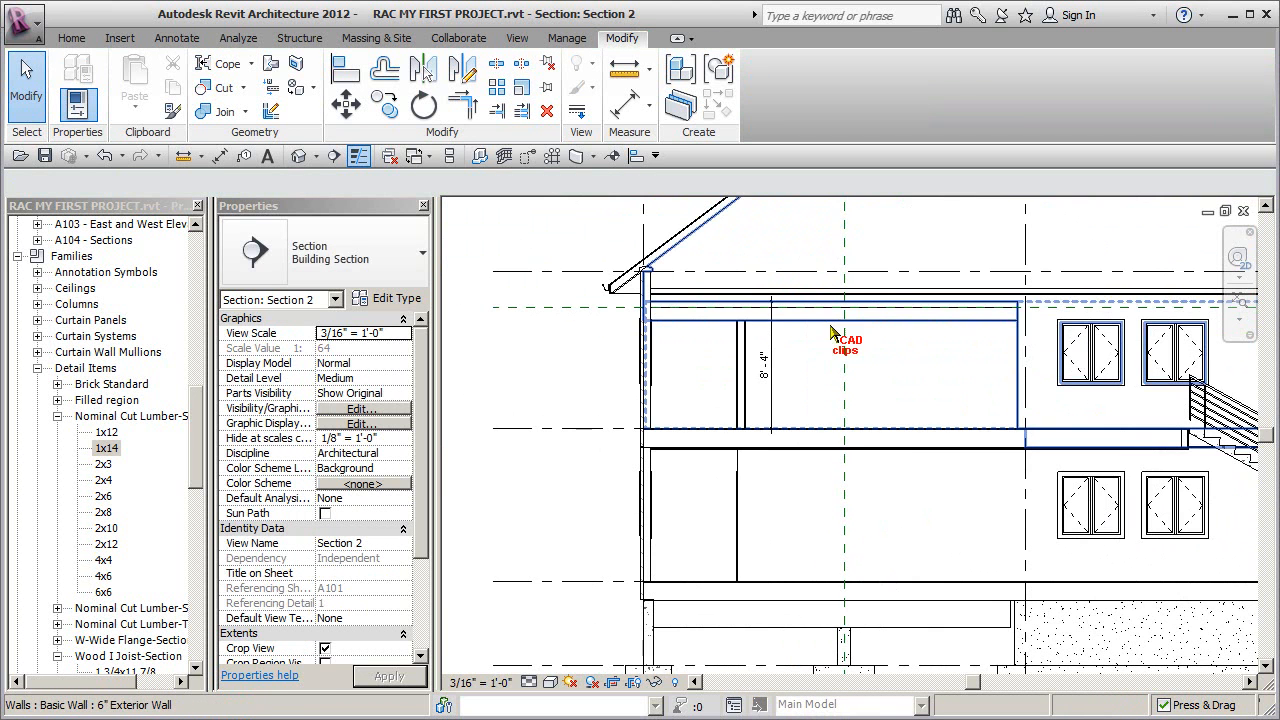
# Delete the vertical height dimension in the second-floor room in Section 2.
pyautogui.click(771, 368)
pyautogui.press('Delete')
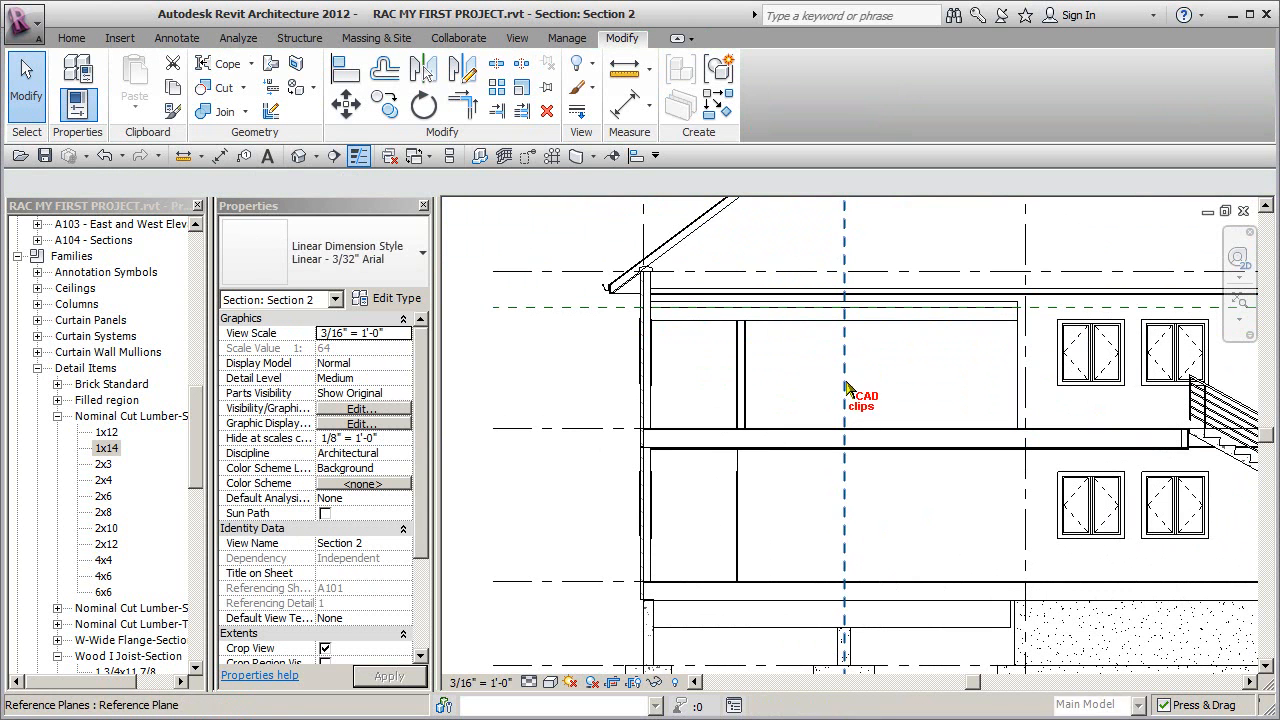
pyautogui.scroll(1, 866, 357)
pyautogui.scroll(2, 968, 335)
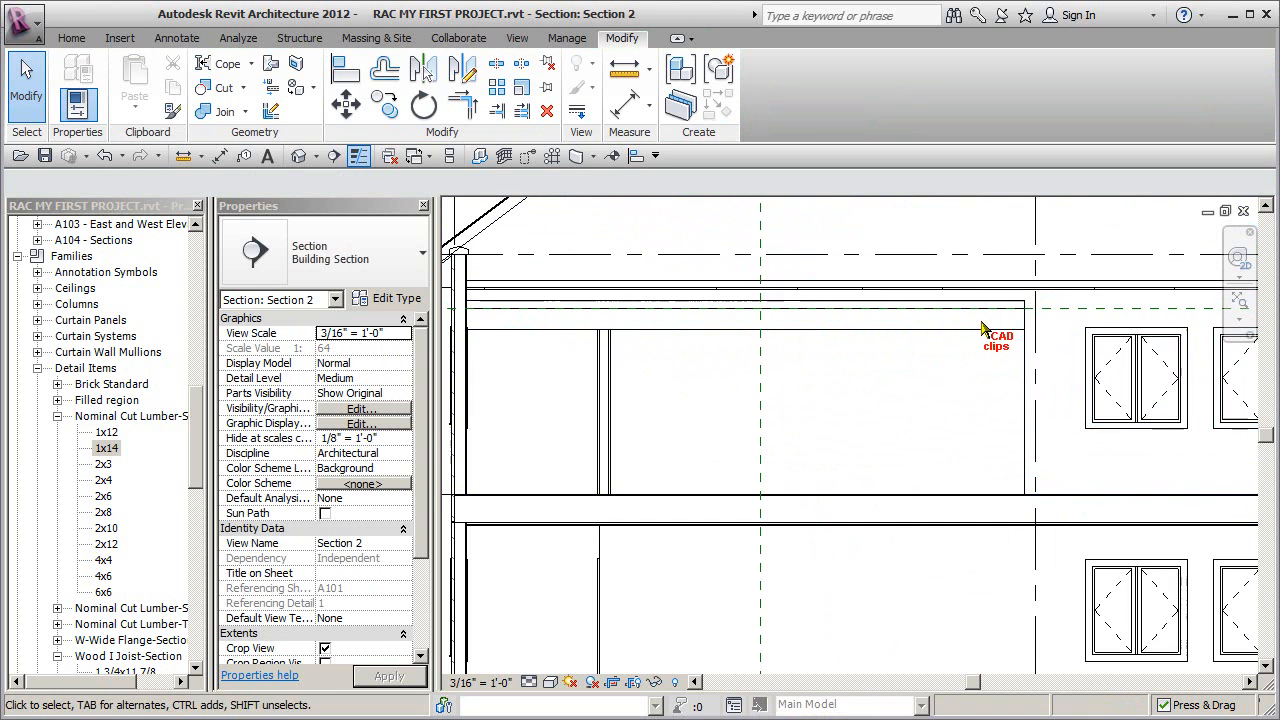
pyautogui.scroll(-2, 980, 396)
pyautogui.moveTo(1018, 465); pyautogui.dragTo(793, 393, button='middle')
pyautogui.moveTo(891, 490); pyautogui.dragTo(886, 394, button='middle')
pyautogui.scroll(-1, 894, 443)
pyautogui.moveTo(894, 443); pyautogui.dragTo(901, 450, button='middle')
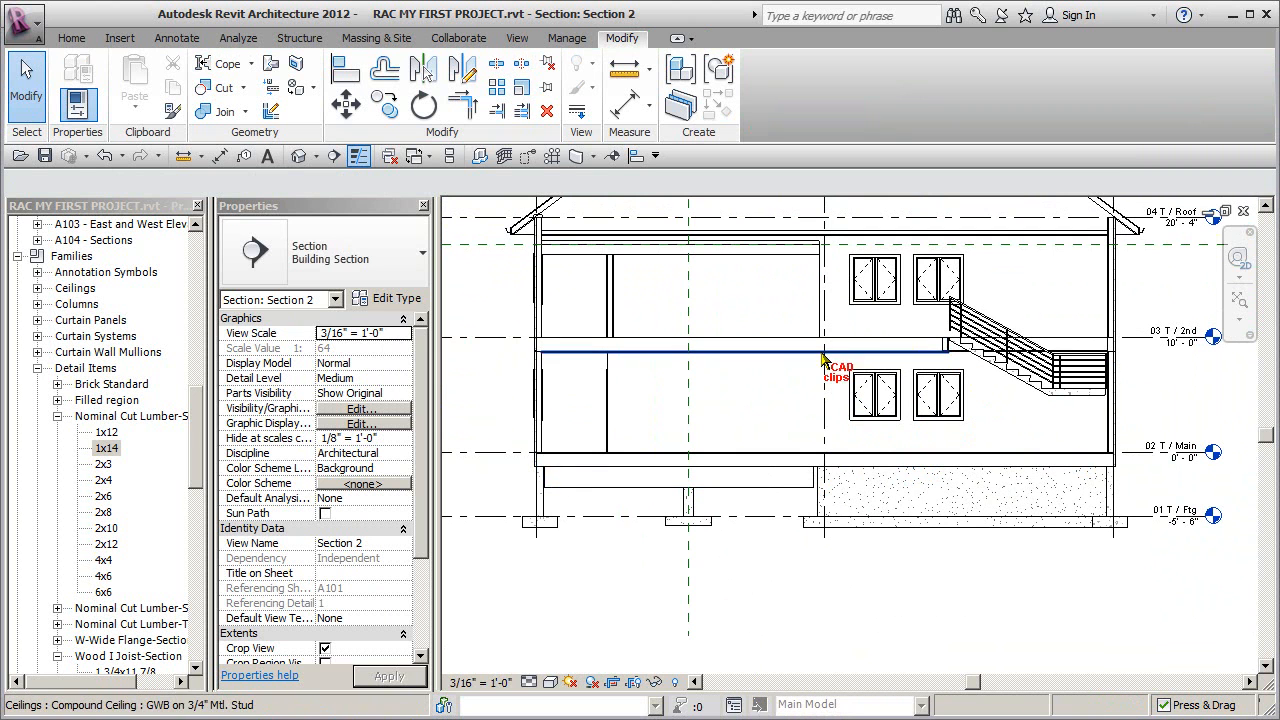
# Open the 03 T / 2nd floor plan and set its view range cut plane, bottom and view depth offsets to -1' 0".
pyautogui.click(196, 247)
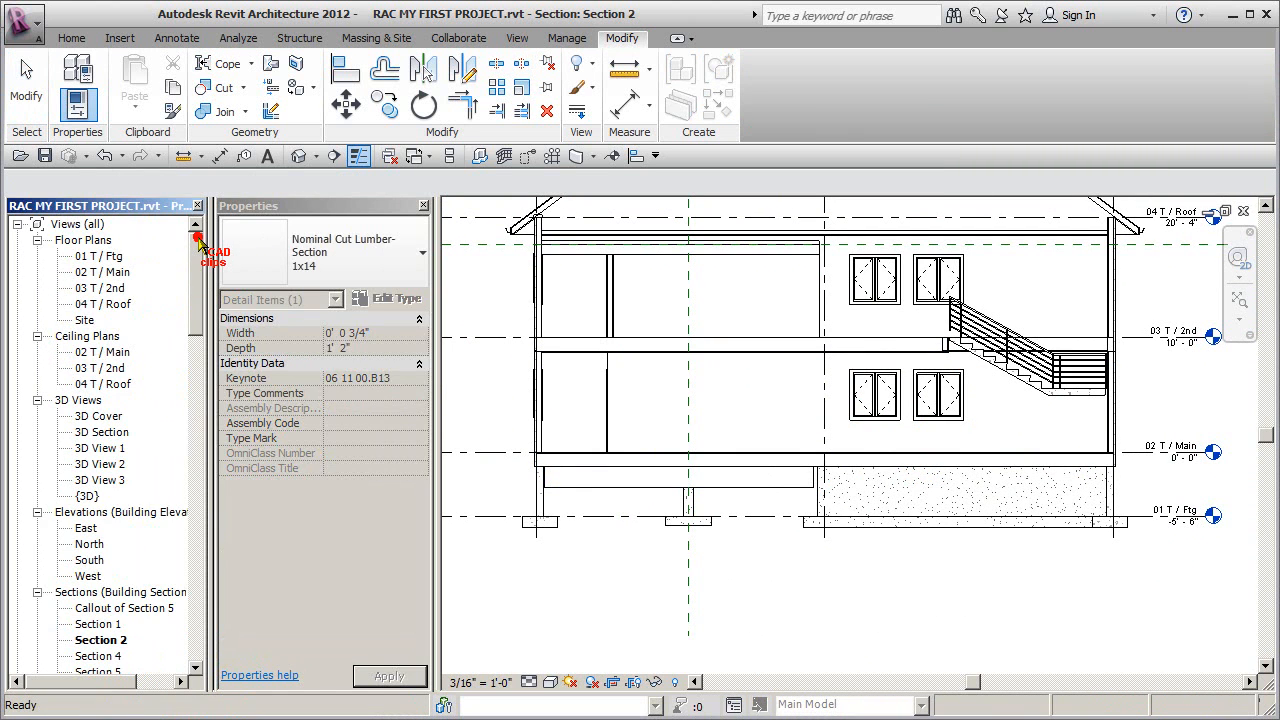
pyautogui.doubleClick(110, 289)
pyautogui.scroll(-4, 758, 356)
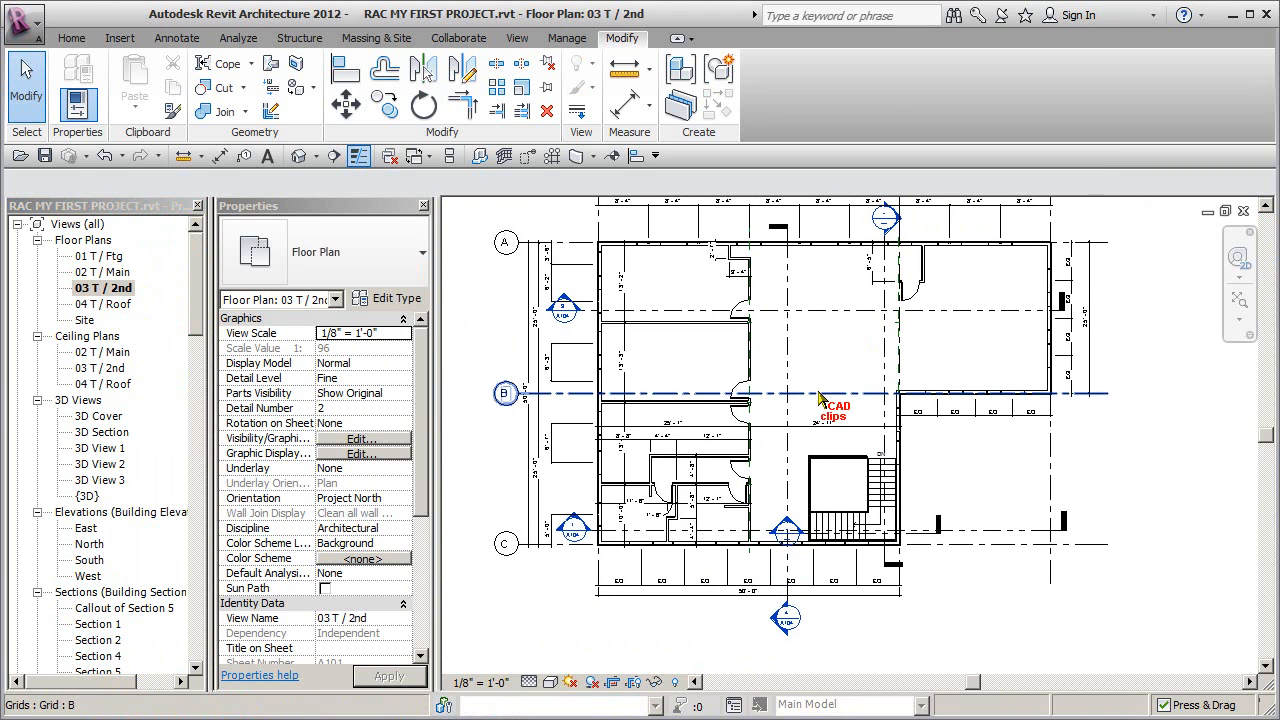
pyautogui.moveTo(428, 430); pyautogui.dragTo(395, 567)
pyautogui.click(375, 545)
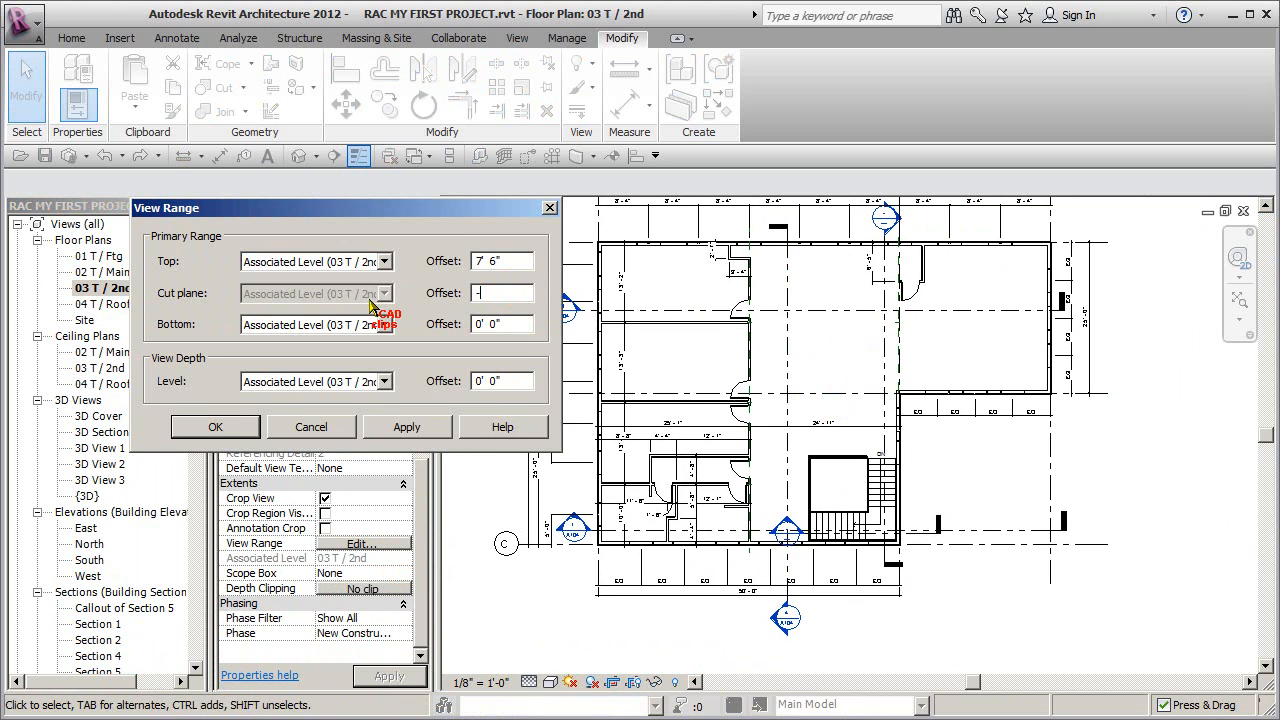
pyautogui.click(417, 425)
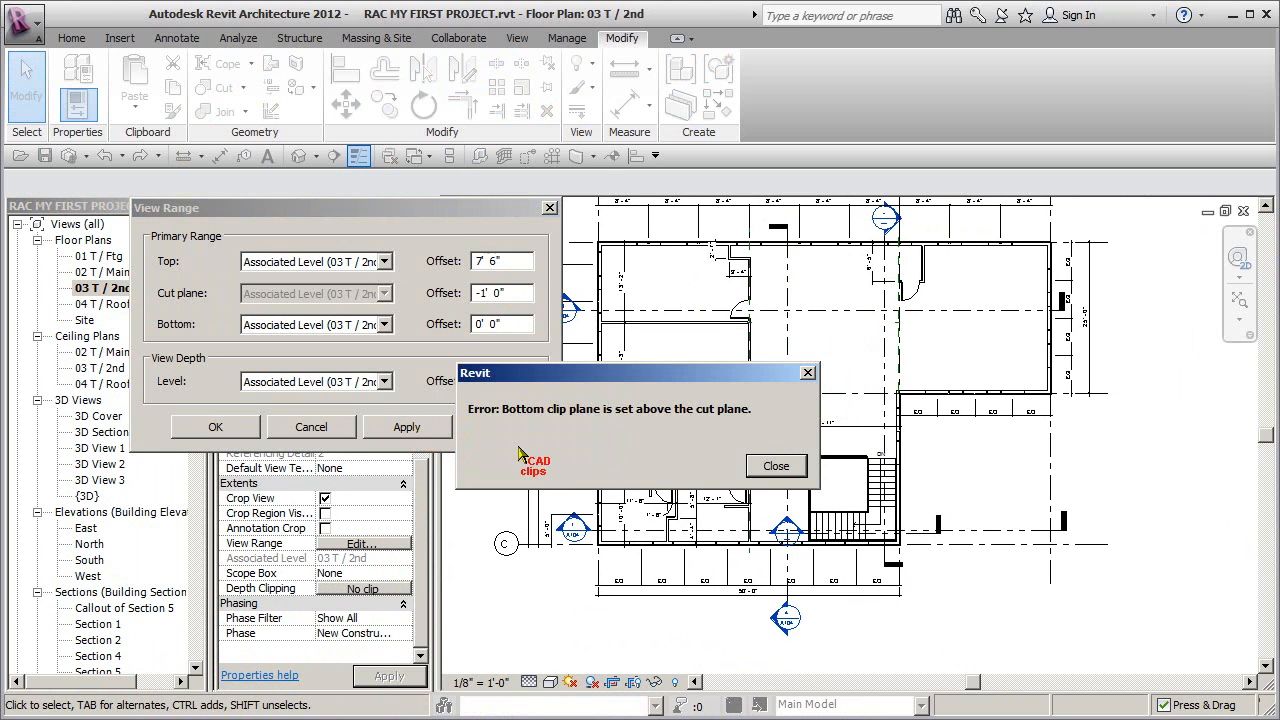
pyautogui.click(778, 467)
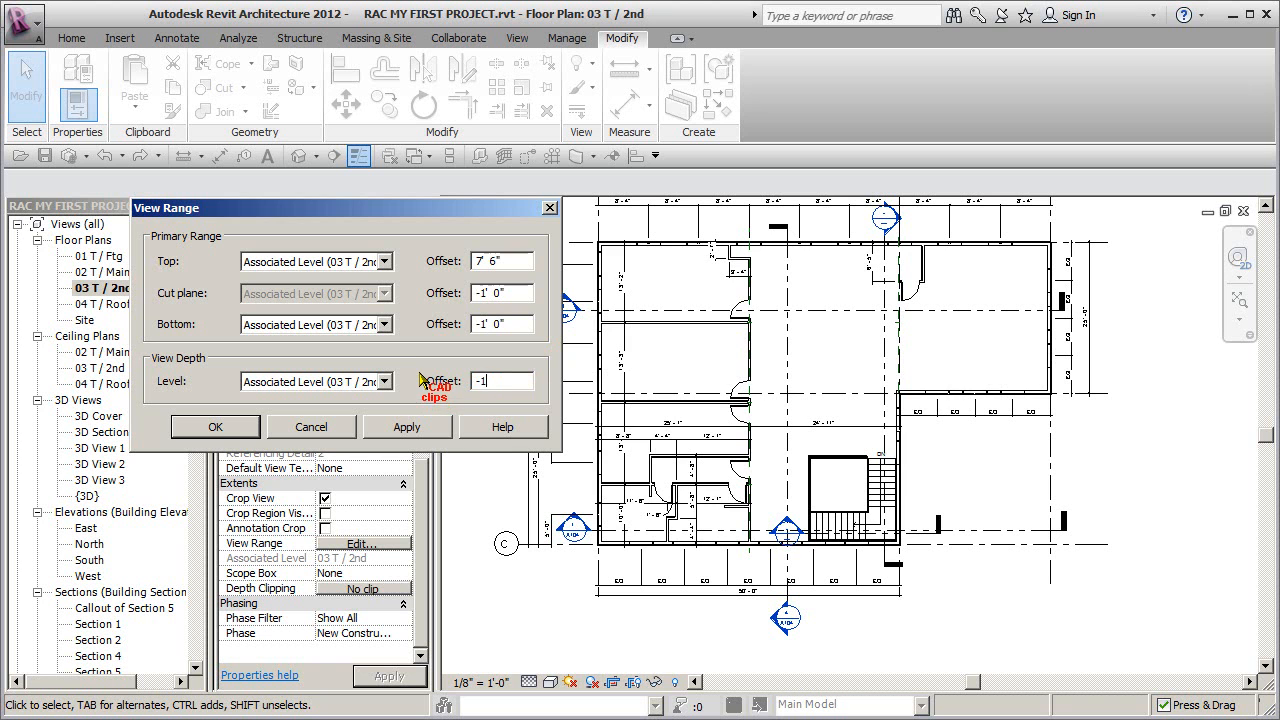
pyautogui.click(417, 427)
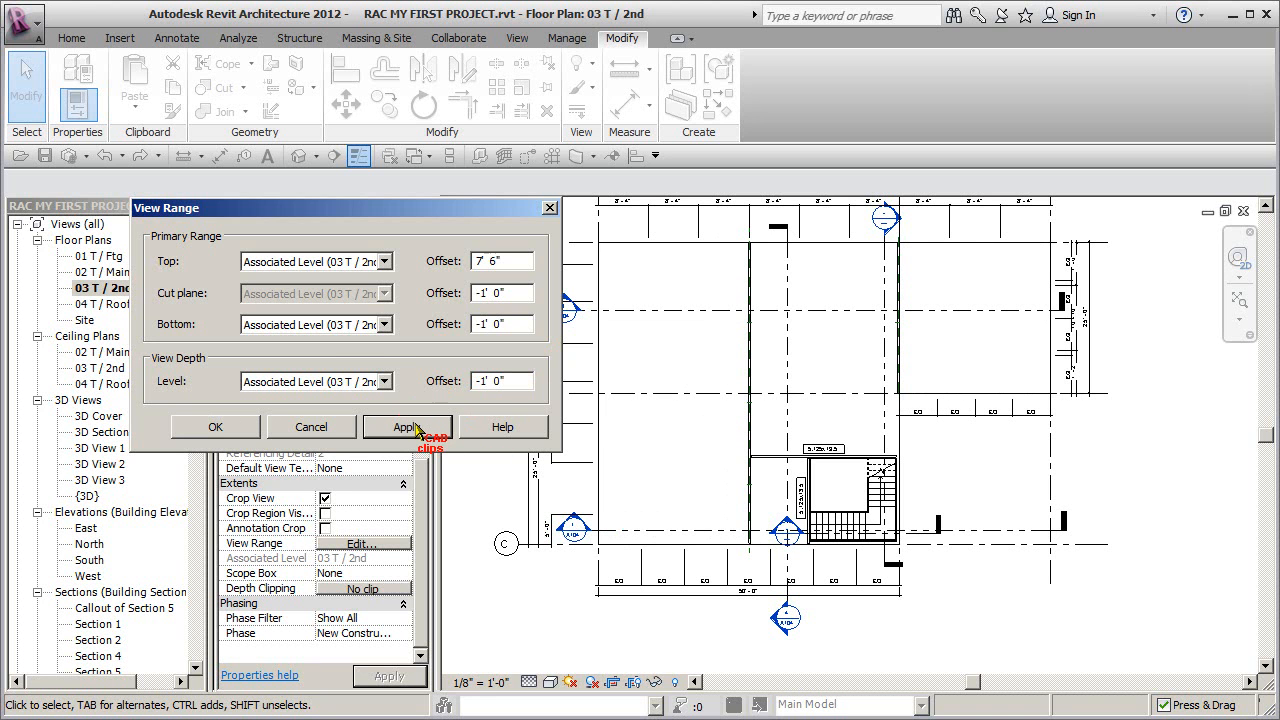
pyautogui.click(215, 427)
# Examine the 5.125x13.5 glulam beams around the stair opening, checking their ends and where they meet.
pyautogui.scroll(5, 760, 478)
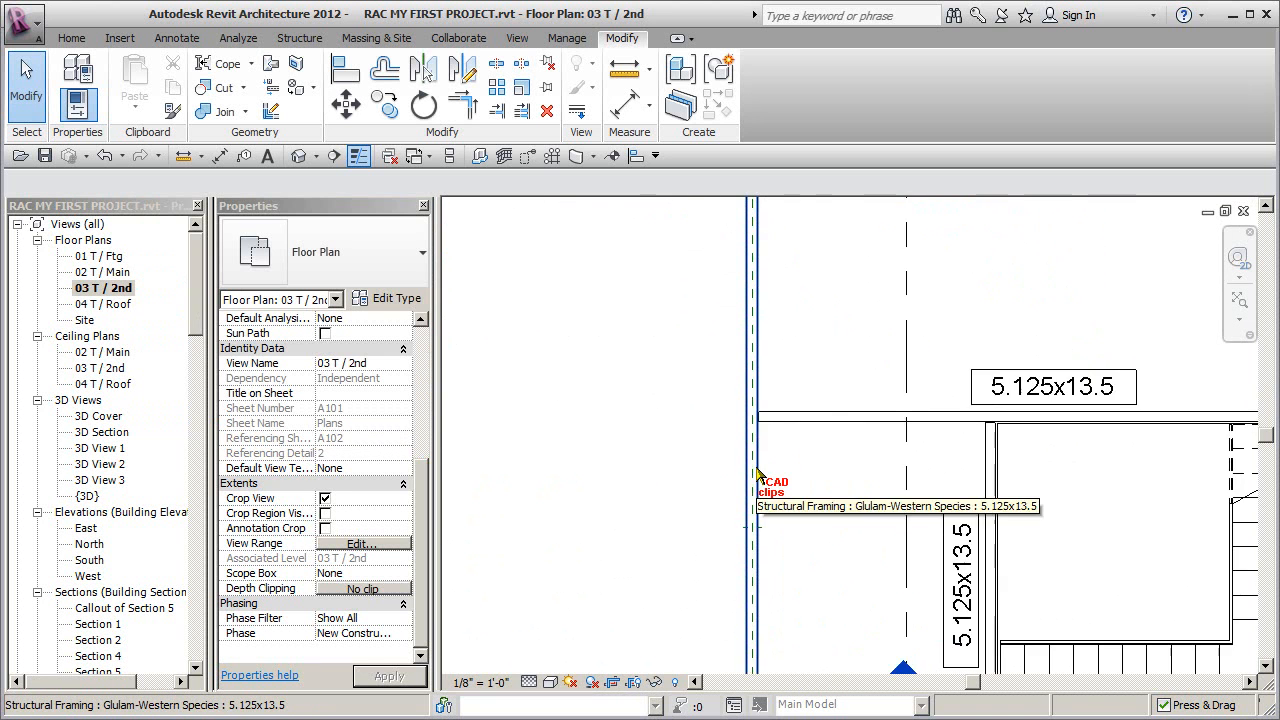
pyautogui.click(770, 403)
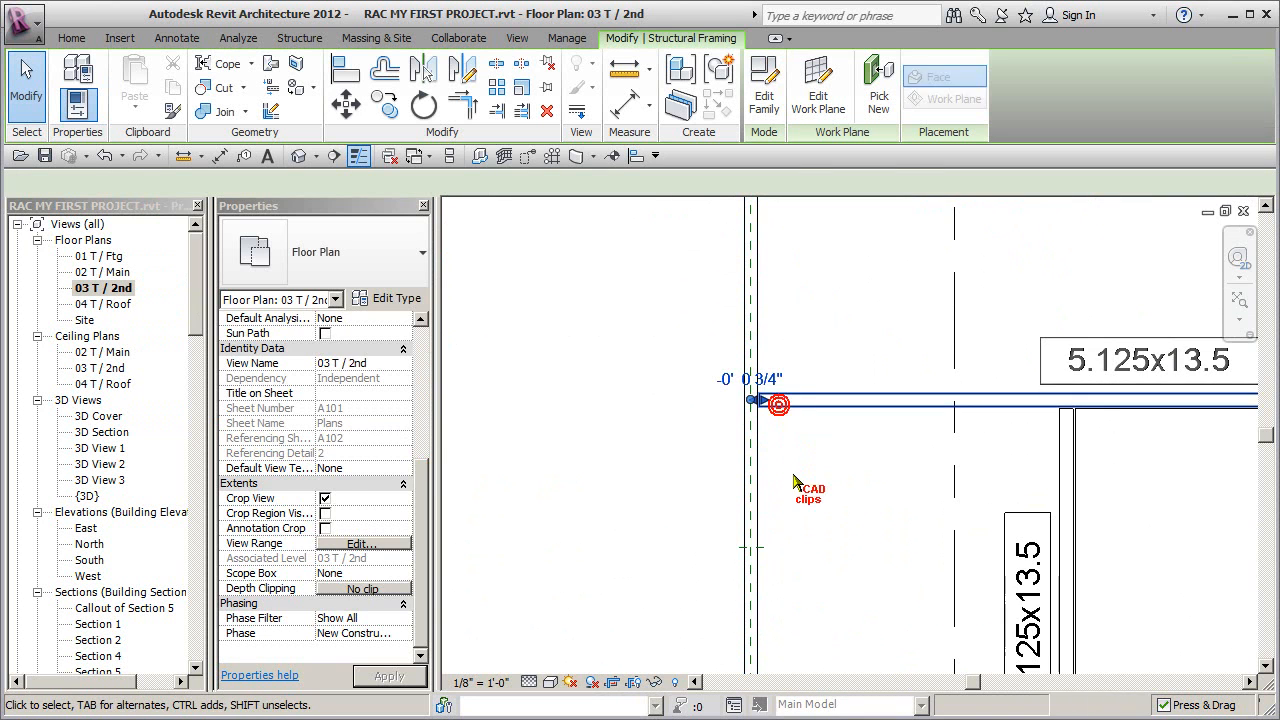
pyautogui.scroll(2, 768, 420)
pyautogui.scroll(1, 857, 455)
pyautogui.moveTo(874, 469); pyautogui.dragTo(384, 471, button='middle')
pyautogui.moveTo(568, 471); pyautogui.dragTo(227, 471, button='middle')
pyautogui.scroll(1, 1014, 411)
pyautogui.moveTo(806, 480); pyautogui.dragTo(1068, 462, button='middle')
pyautogui.scroll(-2, 1068, 462)
pyautogui.scroll(1, 752, 477)
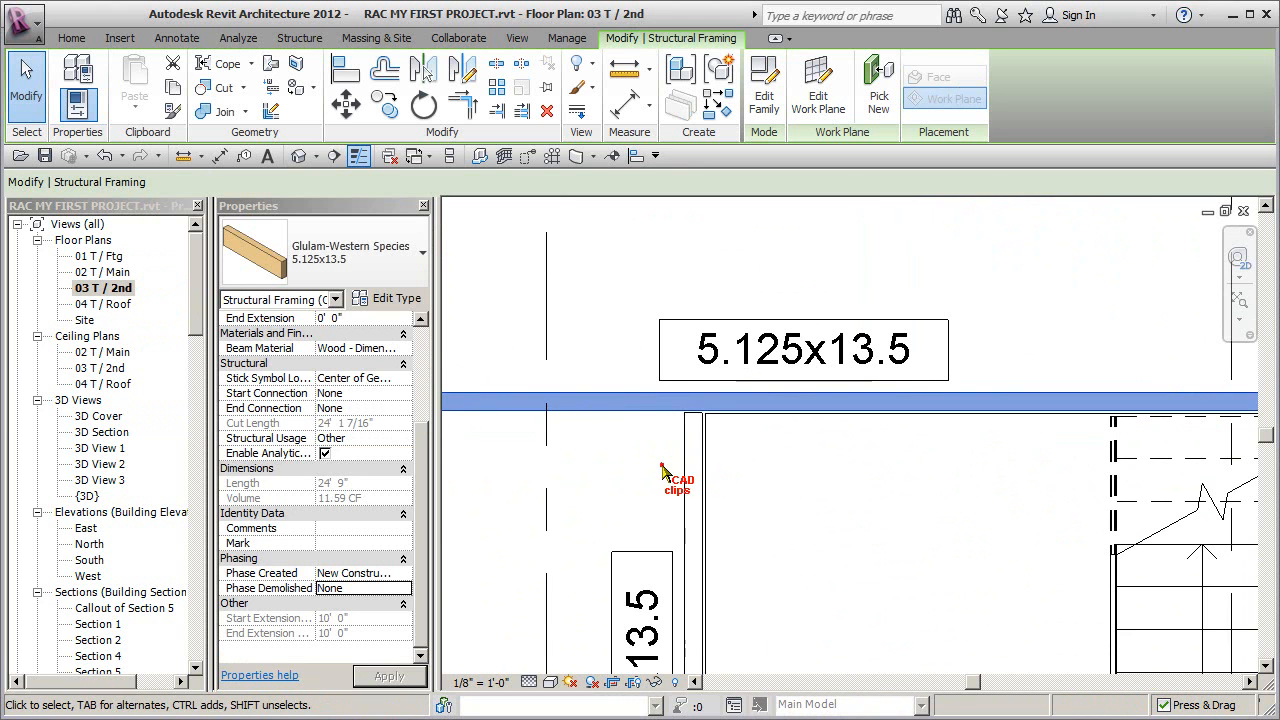
pyautogui.click(654, 457)
pyautogui.click(682, 450)
pyautogui.click(737, 443)
pyautogui.scroll(-4, 737, 440)
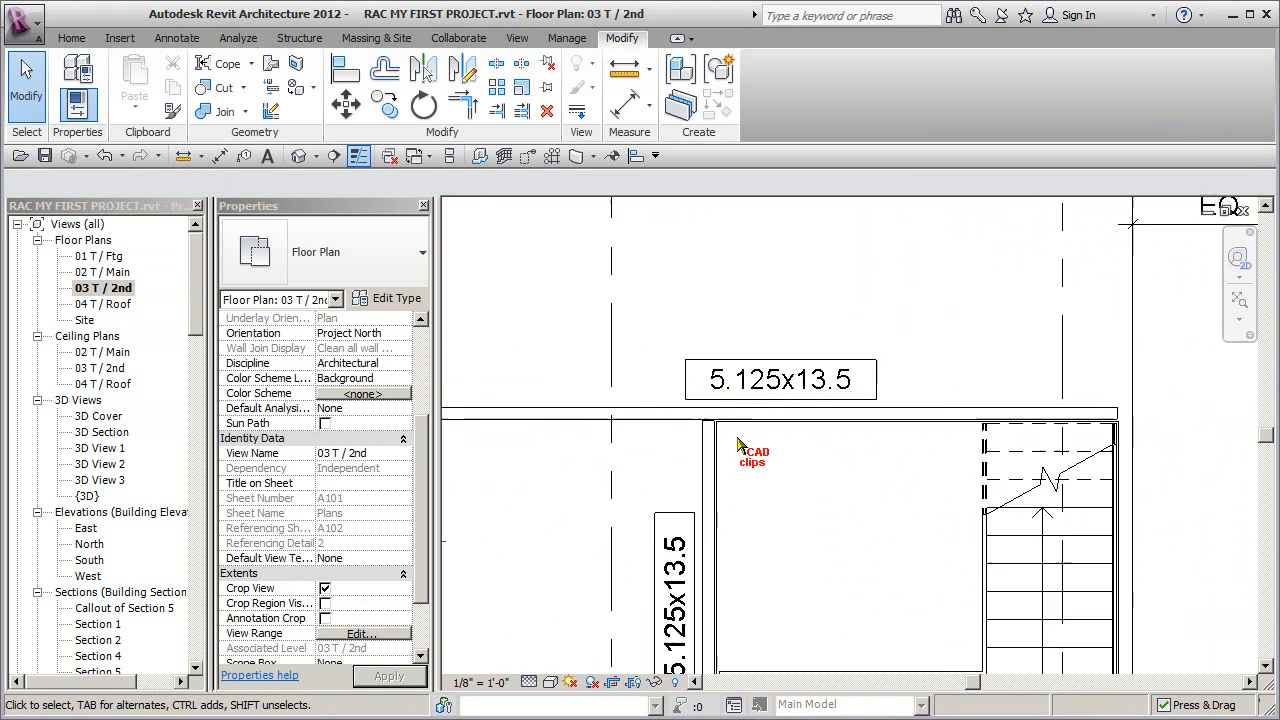
pyautogui.scroll(-1, 737, 433)
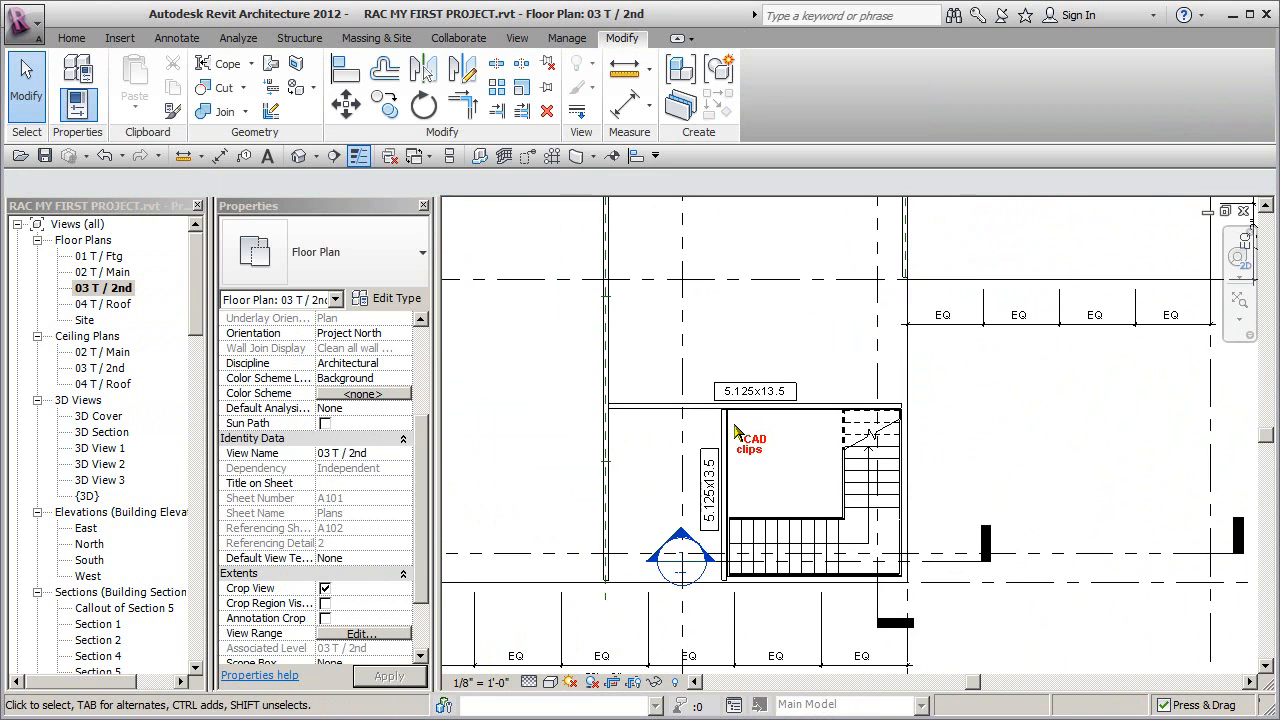
pyautogui.scroll(-2, 568, 553)
pyautogui.moveTo(570, 471); pyautogui.dragTo(611, 471, button='middle')
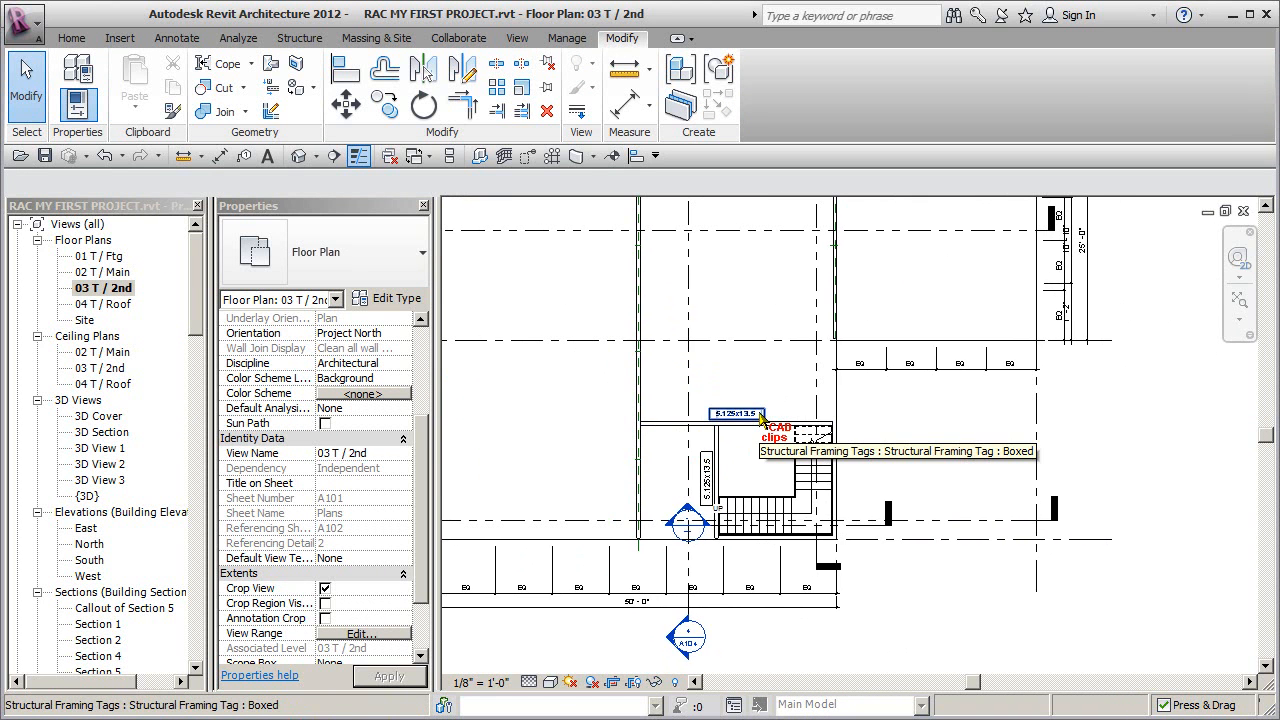
# Turn off Tag on Placement for the Beam tool without placing a beam.
pyautogui.click(298, 40)
pyautogui.click(70, 75)
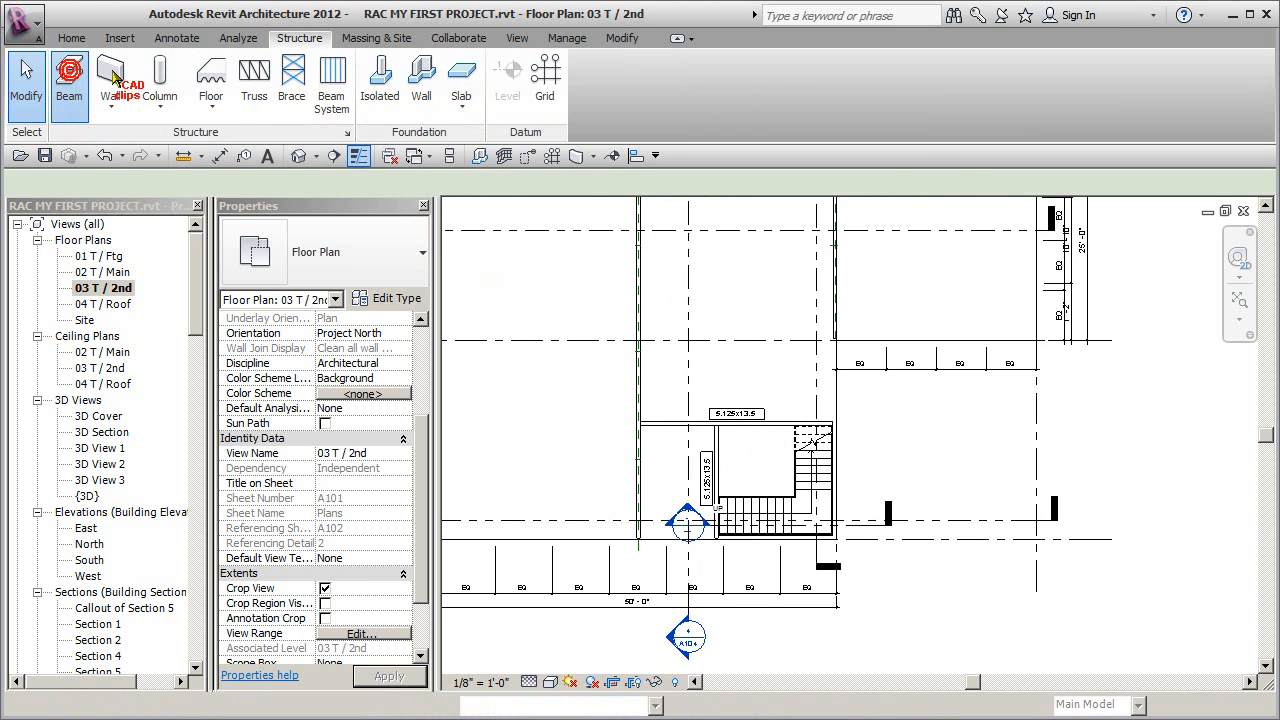
pyautogui.click(988, 97)
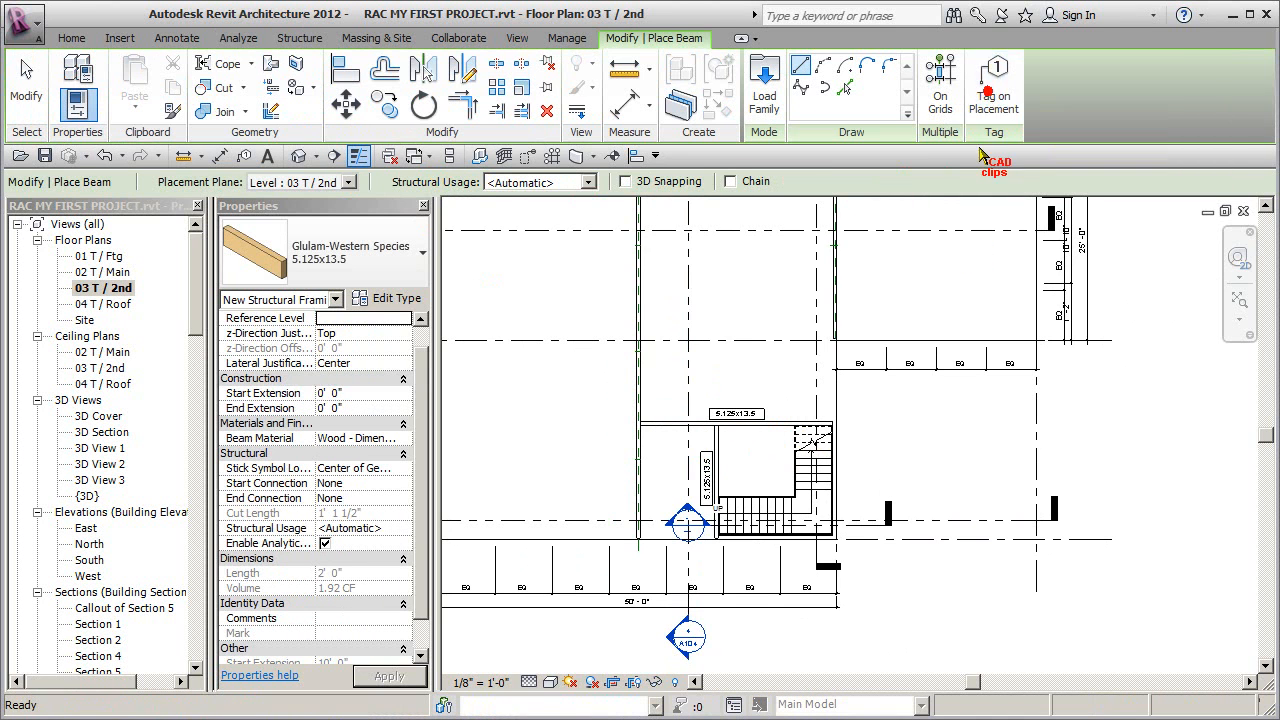
pyautogui.scroll(4, 755, 419)
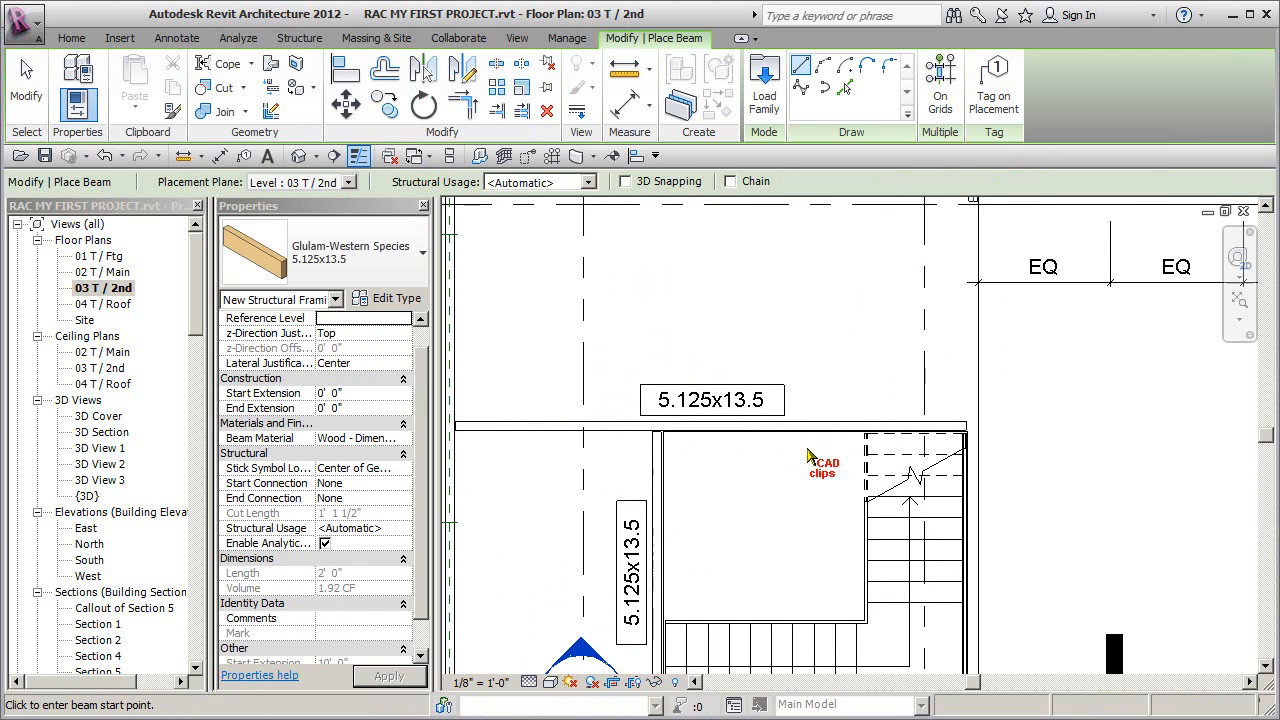
pyautogui.press('Escape')
pyautogui.press('Escape')
# Delete the two 5.125x13.5 beam tags beside the stair opening.
pyautogui.click(788, 402)
pyautogui.press('Delete')
pyautogui.click(620, 518)
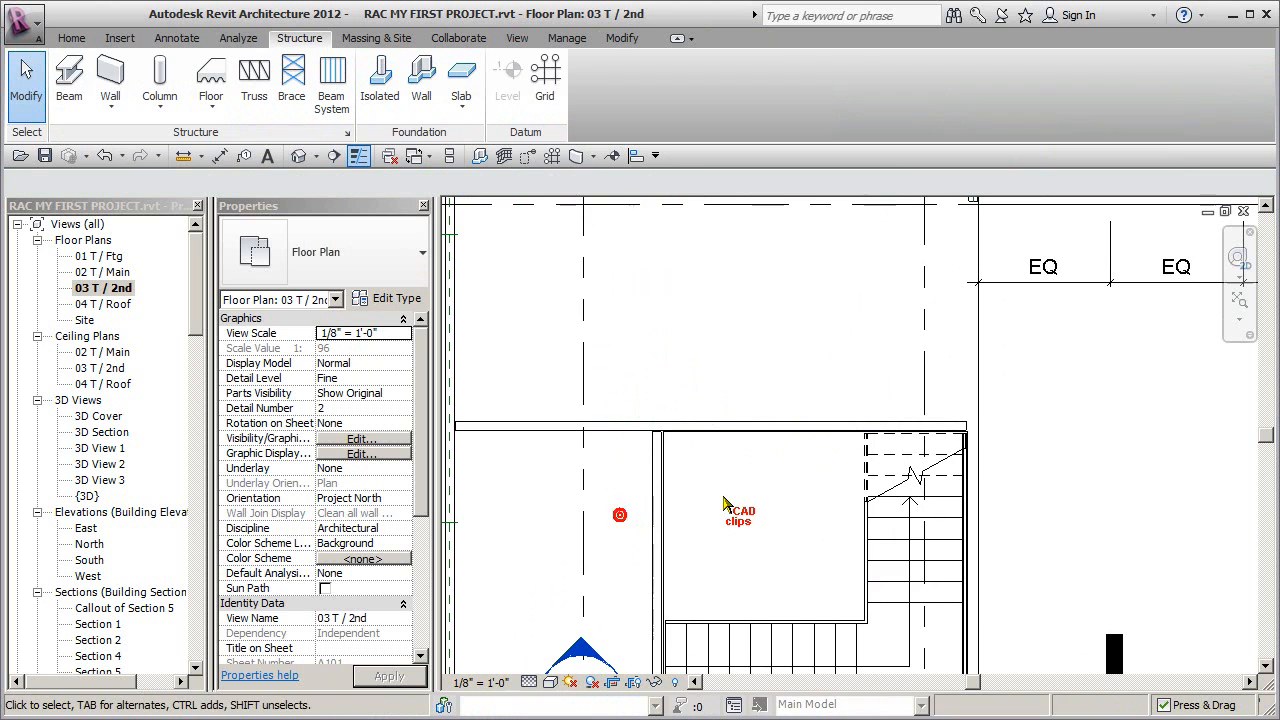
pyautogui.press('Delete')
pyautogui.scroll(-3, 722, 499)
pyautogui.scroll(-3, 724, 503)
# Set the 03 T / 2nd view range to a 4' 0" cut plane with bottom and view depth offsets of 0' 0".
pyautogui.moveTo(419, 469); pyautogui.dragTo(419, 580)
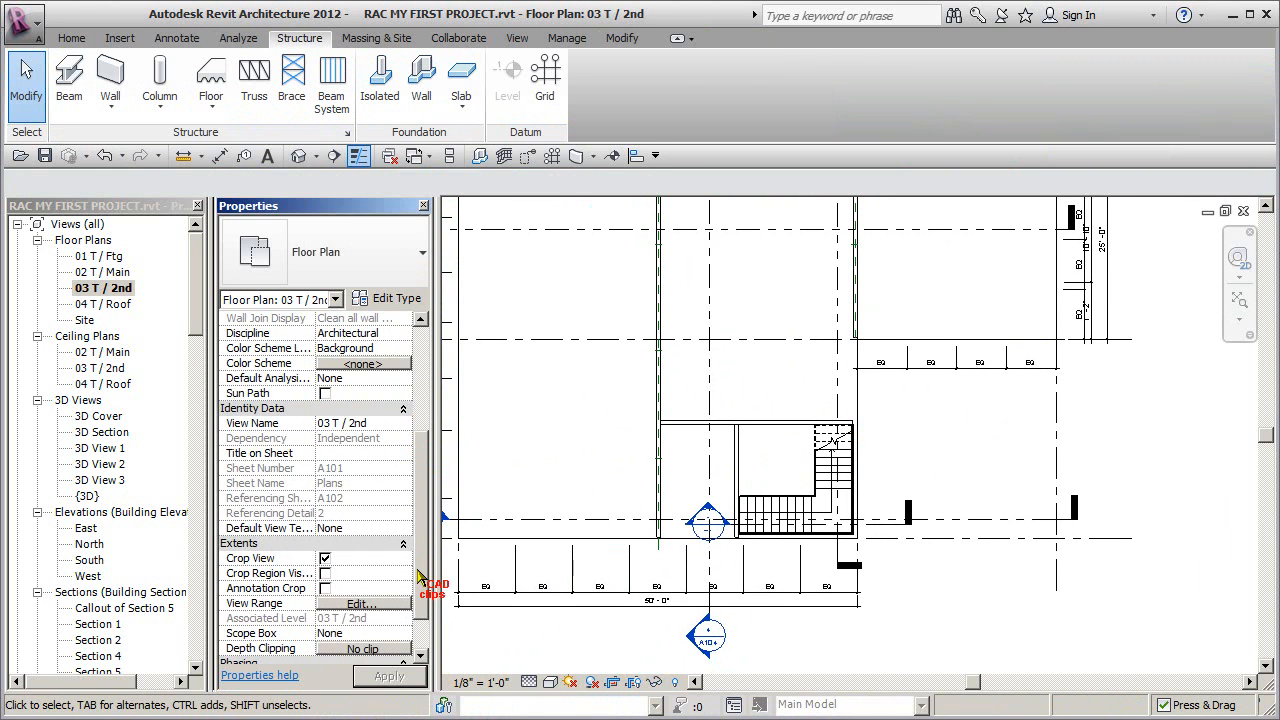
pyautogui.click(360, 605)
pyautogui.doubleClick(513, 291)
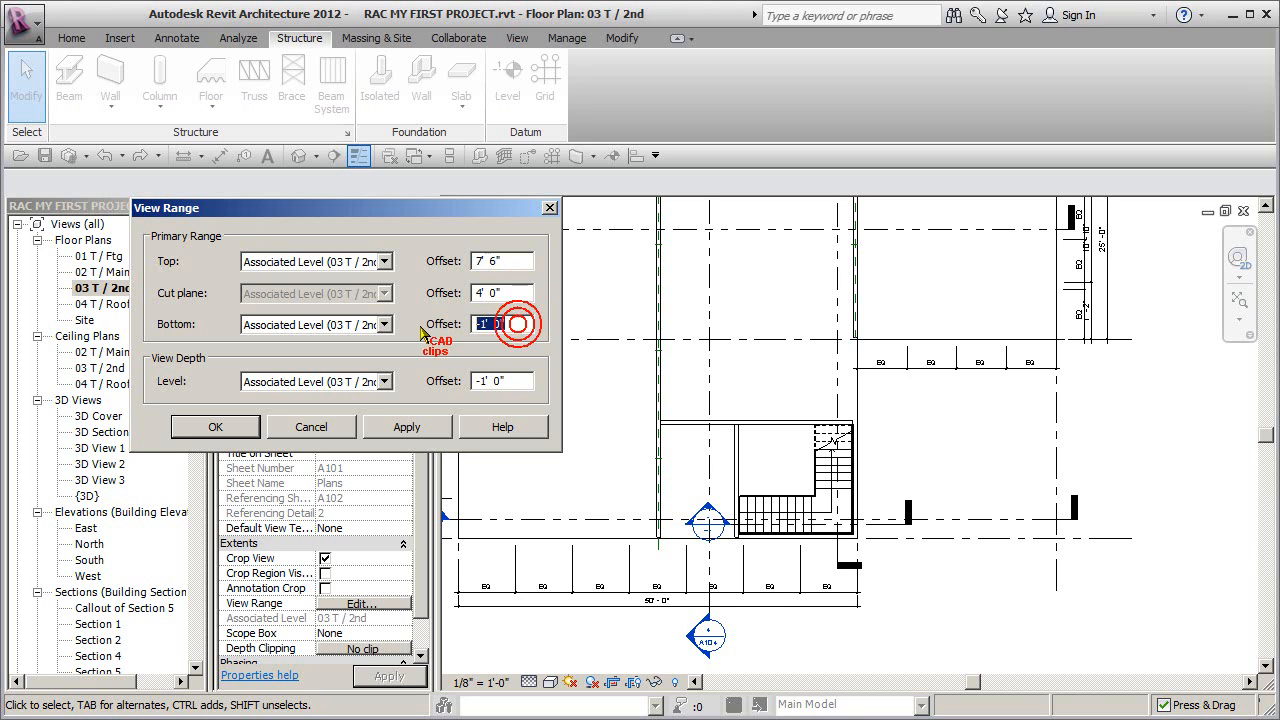
pyautogui.click(236, 430)
pyautogui.rightClick(116, 289)
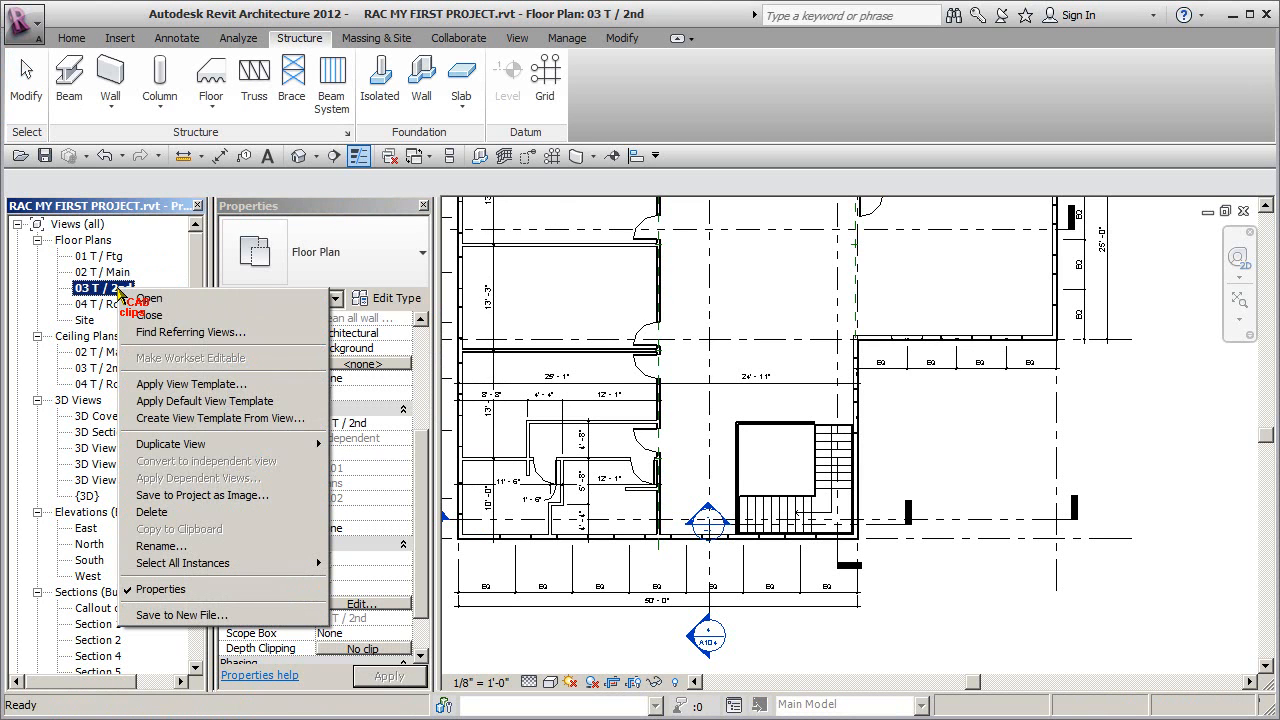
pyautogui.moveTo(190, 444)
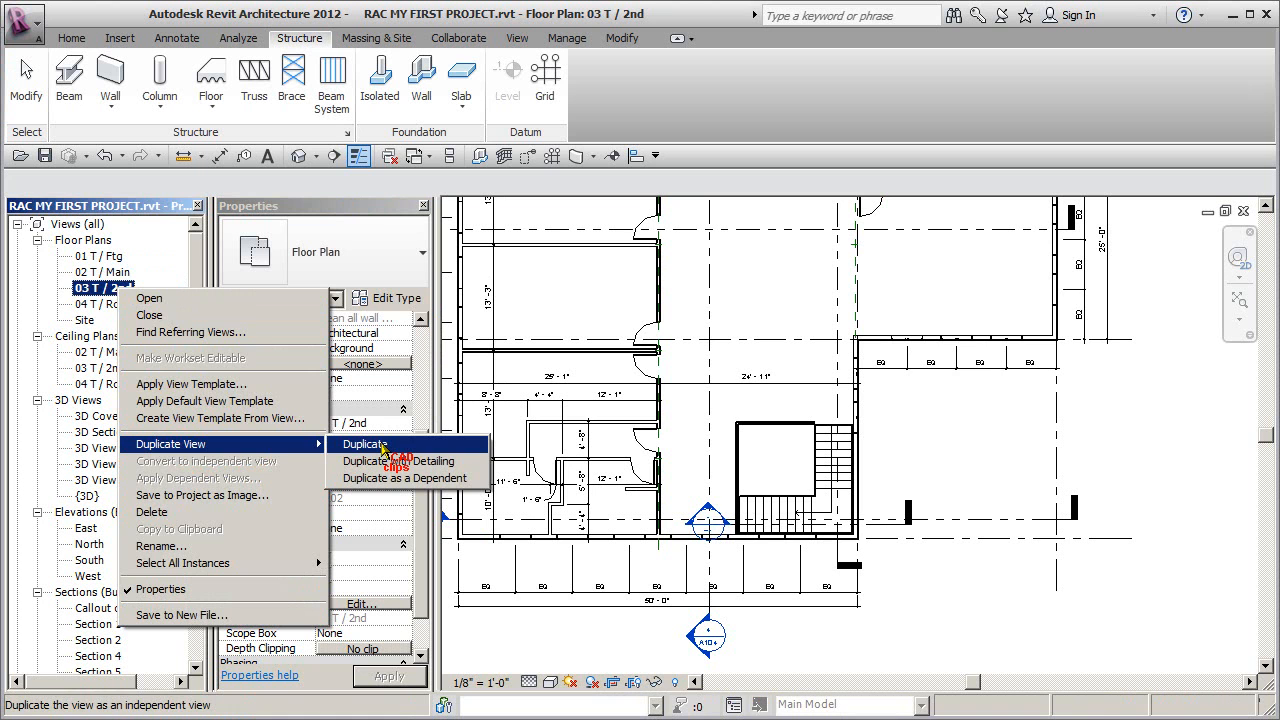
pyautogui.click(741, 303)
# Open Section 6 from its section head by the stair and examine the second-floor edge and beam there.
pyautogui.scroll(-1, 771, 341)
pyautogui.moveTo(771, 348)
pyautogui.mouseDown(button='middle')
pyautogui.moveTo(787, 422)
pyautogui.moveTo(823, 448)
pyautogui.moveTo(829, 349)
pyautogui.mouseUp(button='middle')
pyautogui.doubleClick(769, 527)
pyautogui.scroll(-4, 650, 462)
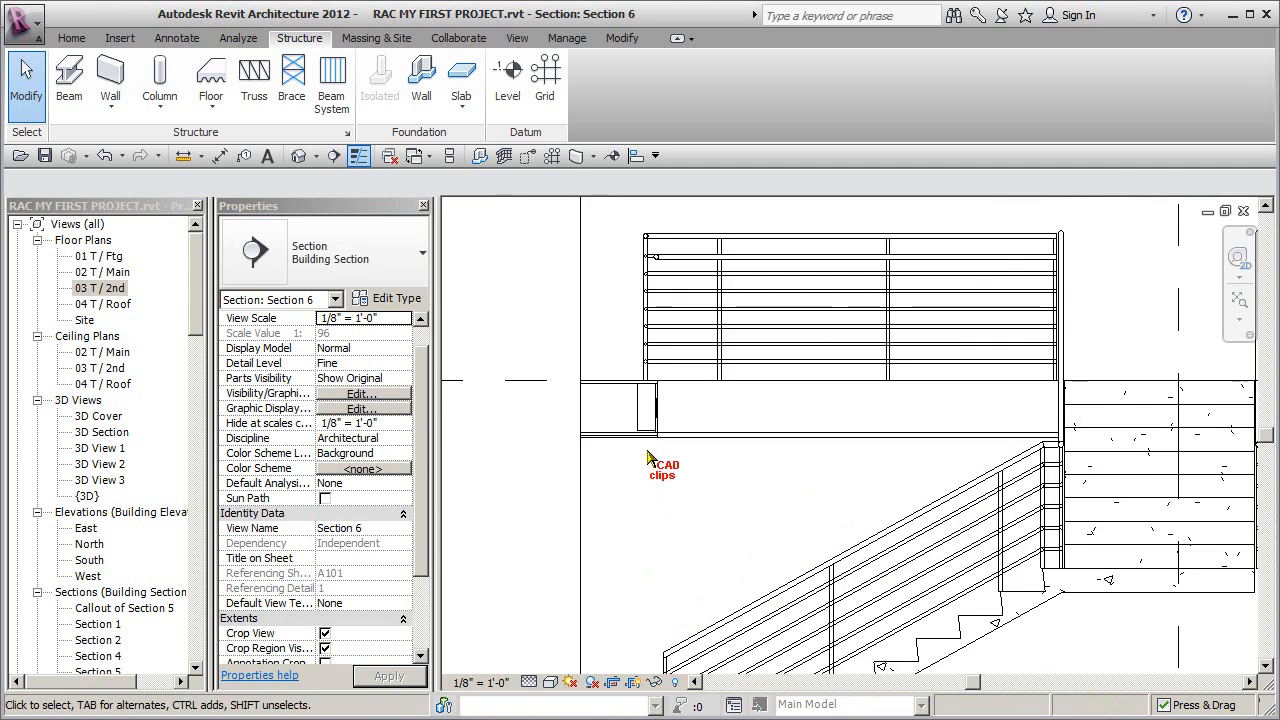
pyautogui.scroll(-2, 655, 478)
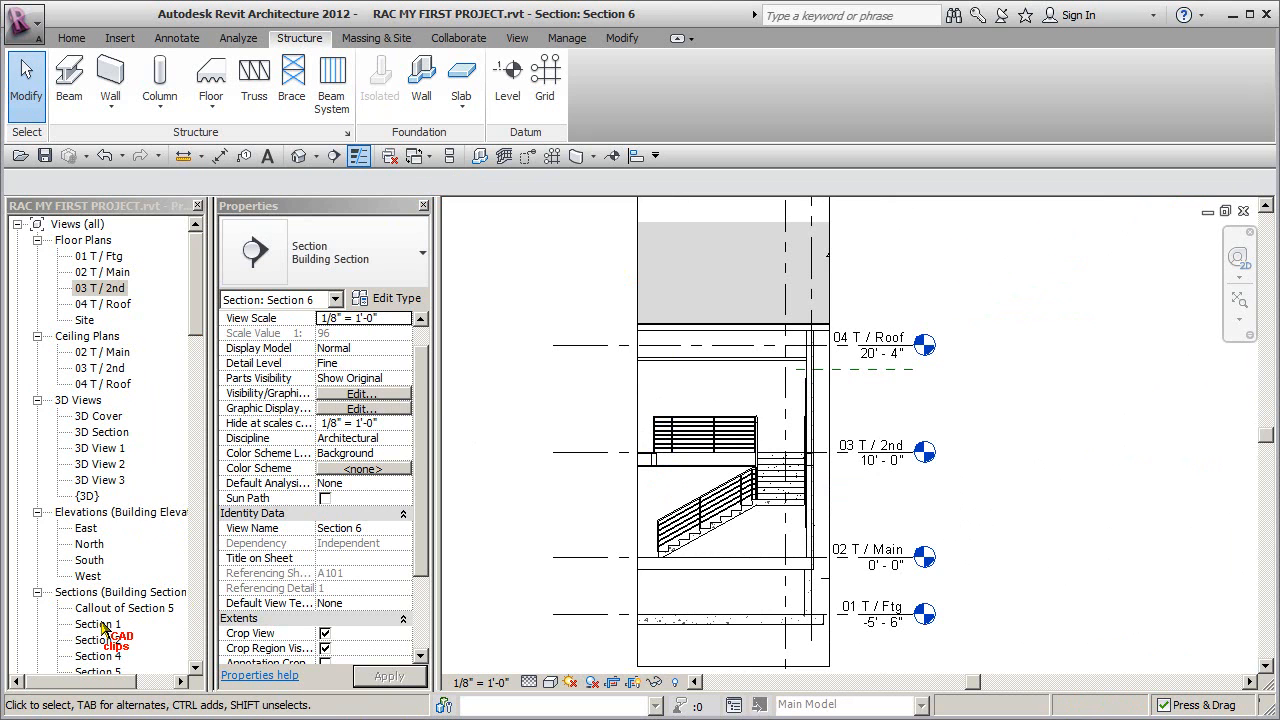
# Open the 02 T / Main floor plan and examine the area around the stair and the adjoining exterior wall windows.
pyautogui.doubleClick(112, 273)
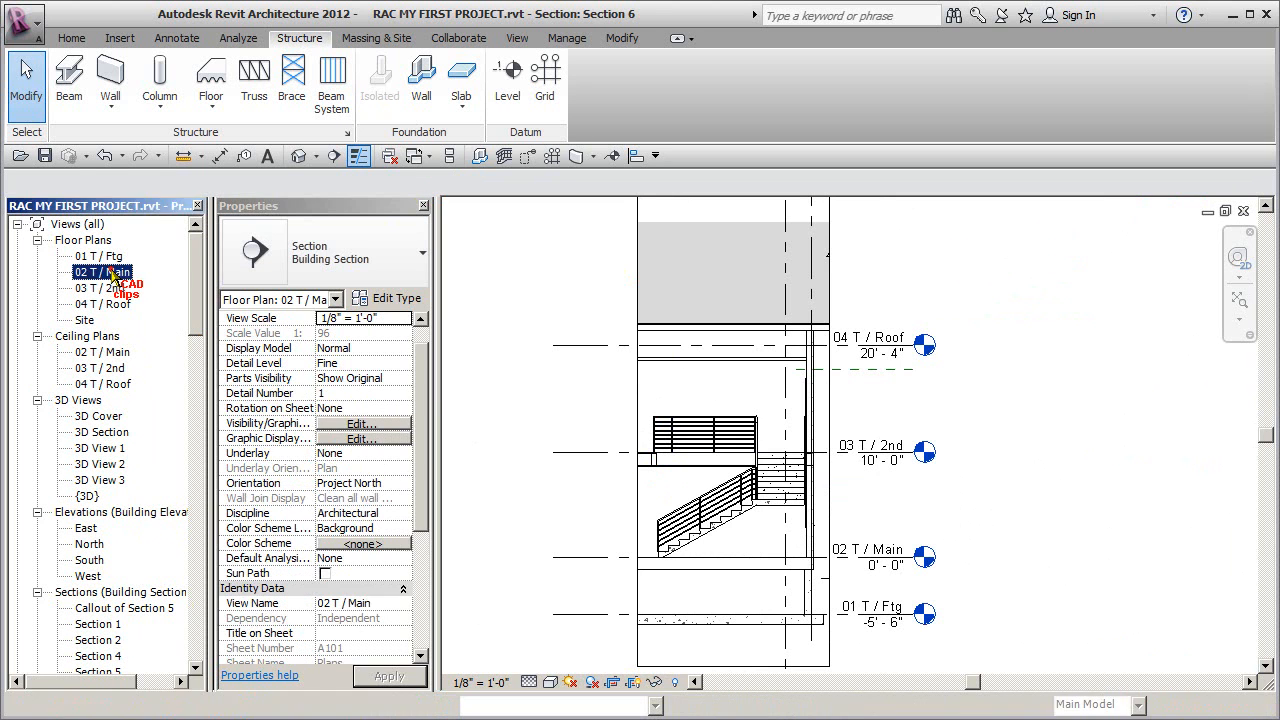
pyautogui.moveTo(860, 437); pyautogui.dragTo(864, 480, button='middle')
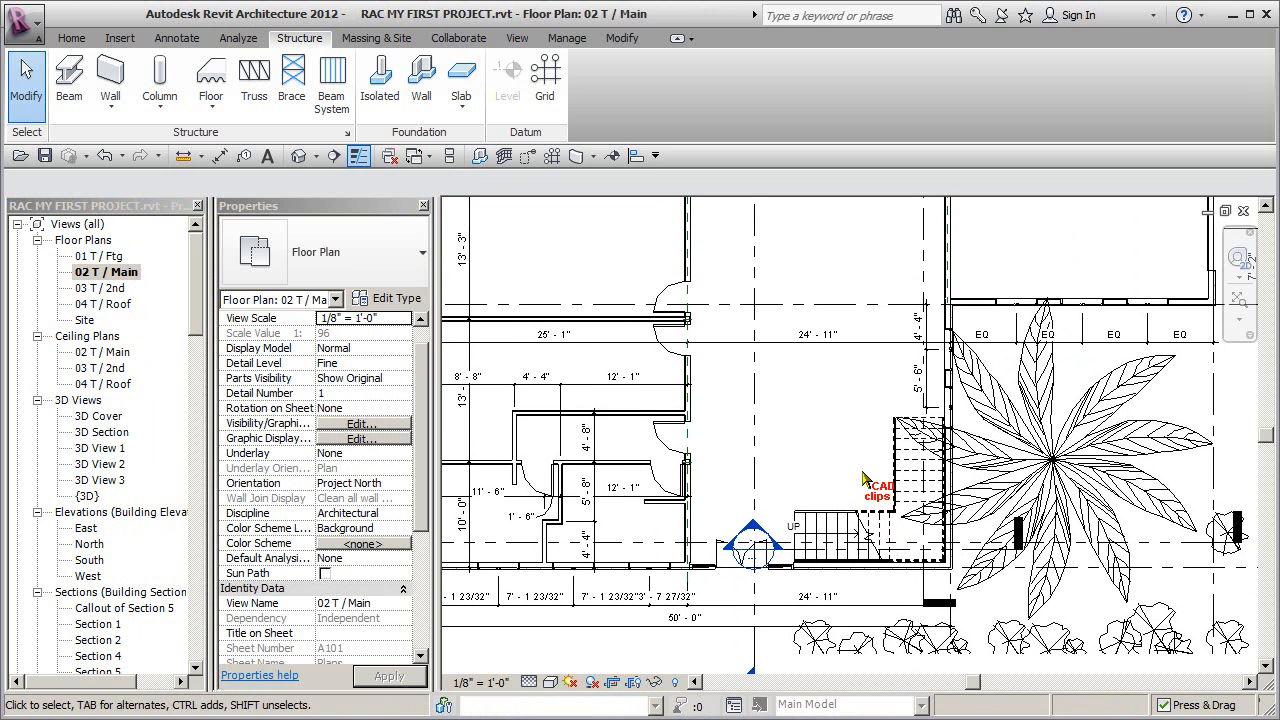
pyautogui.scroll(5, 910, 428)
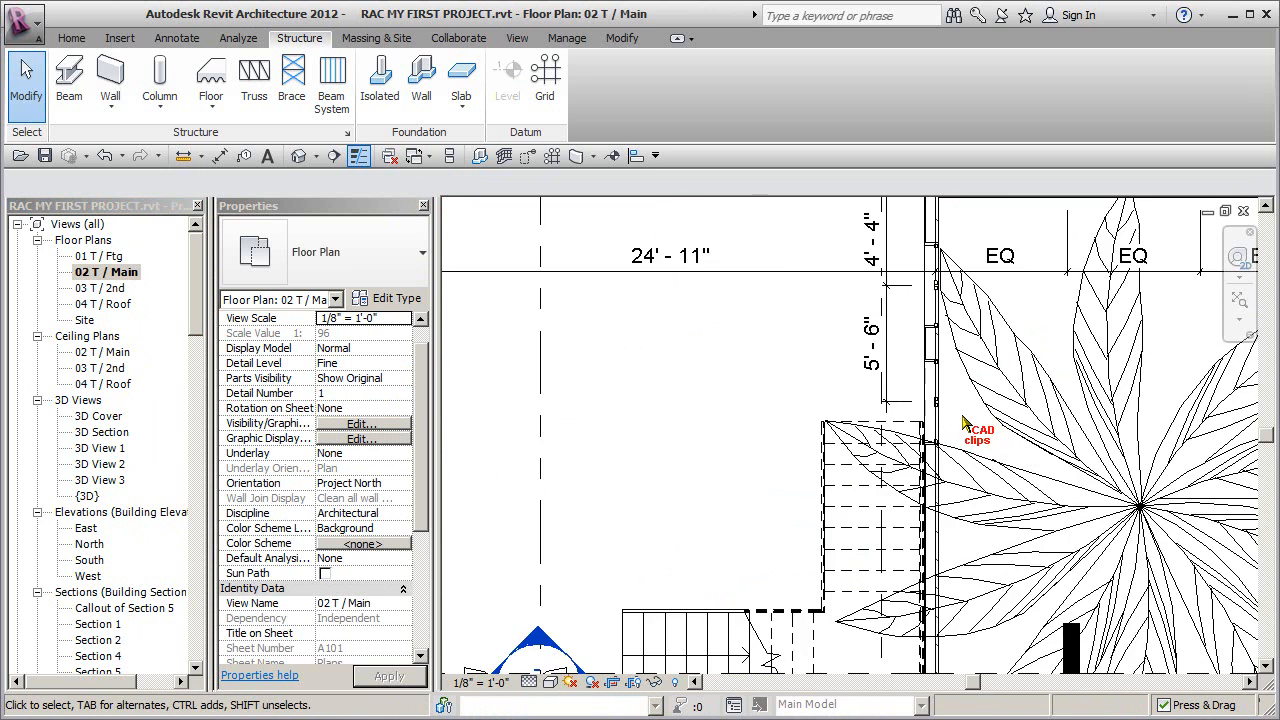
pyautogui.scroll(-4, 908, 418)
pyautogui.moveTo(908, 420); pyautogui.dragTo(932, 418, button='middle')
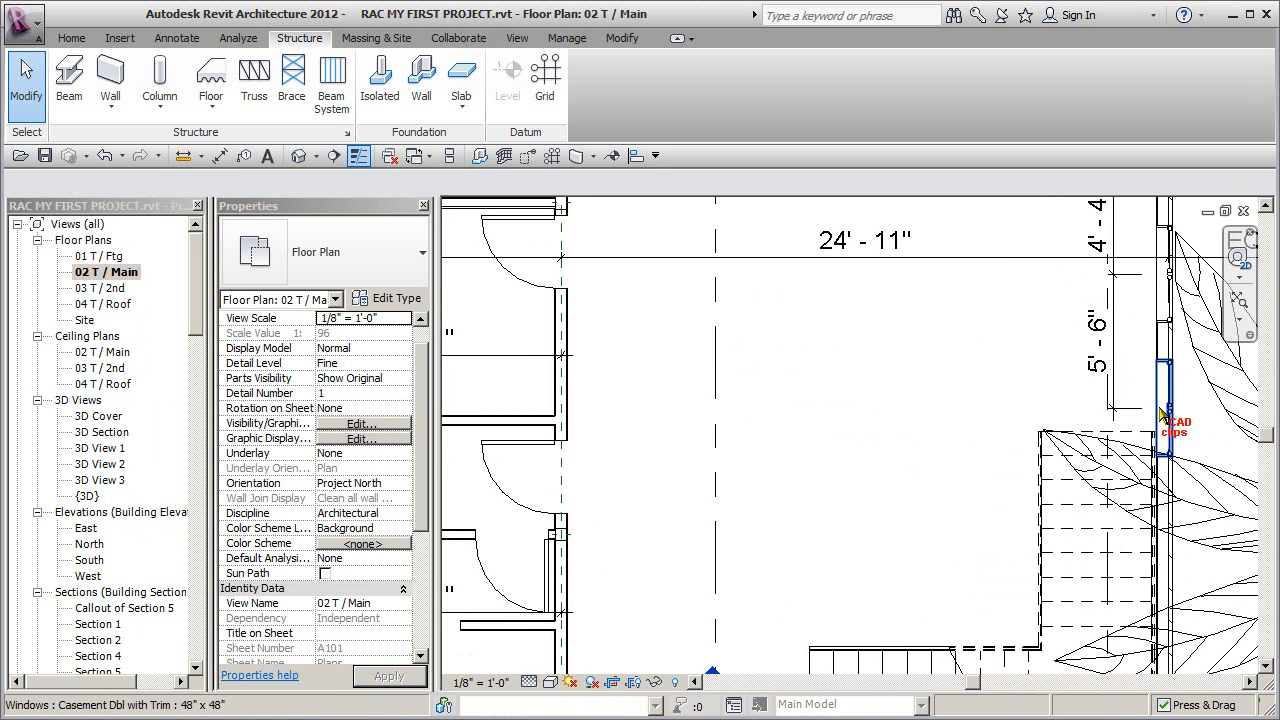
pyautogui.moveTo(846, 423); pyautogui.dragTo(680, 426, button='middle')
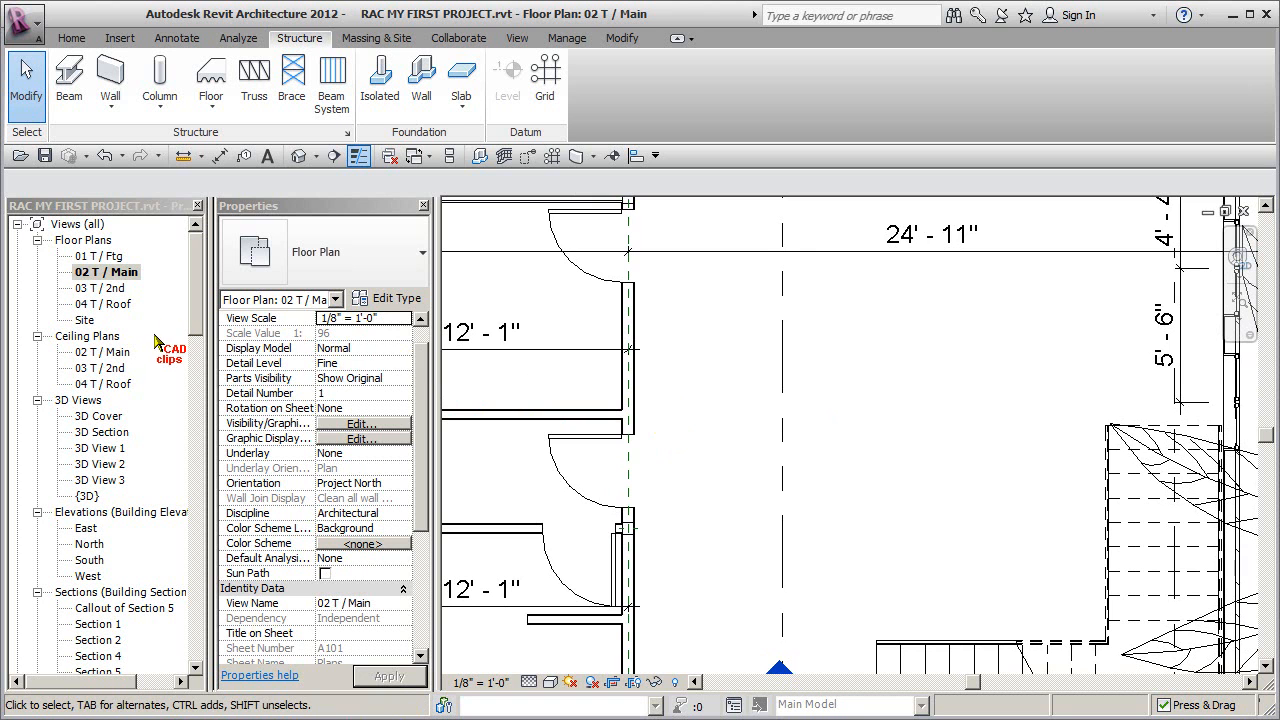
# Set the 03 T / 2nd view range's bottom offset to -1' 0" and lower its view depth offset accordingly.
pyautogui.doubleClick(114, 288)
pyautogui.scroll(1, 862, 463)
pyautogui.moveTo(423, 406); pyautogui.dragTo(412, 590)
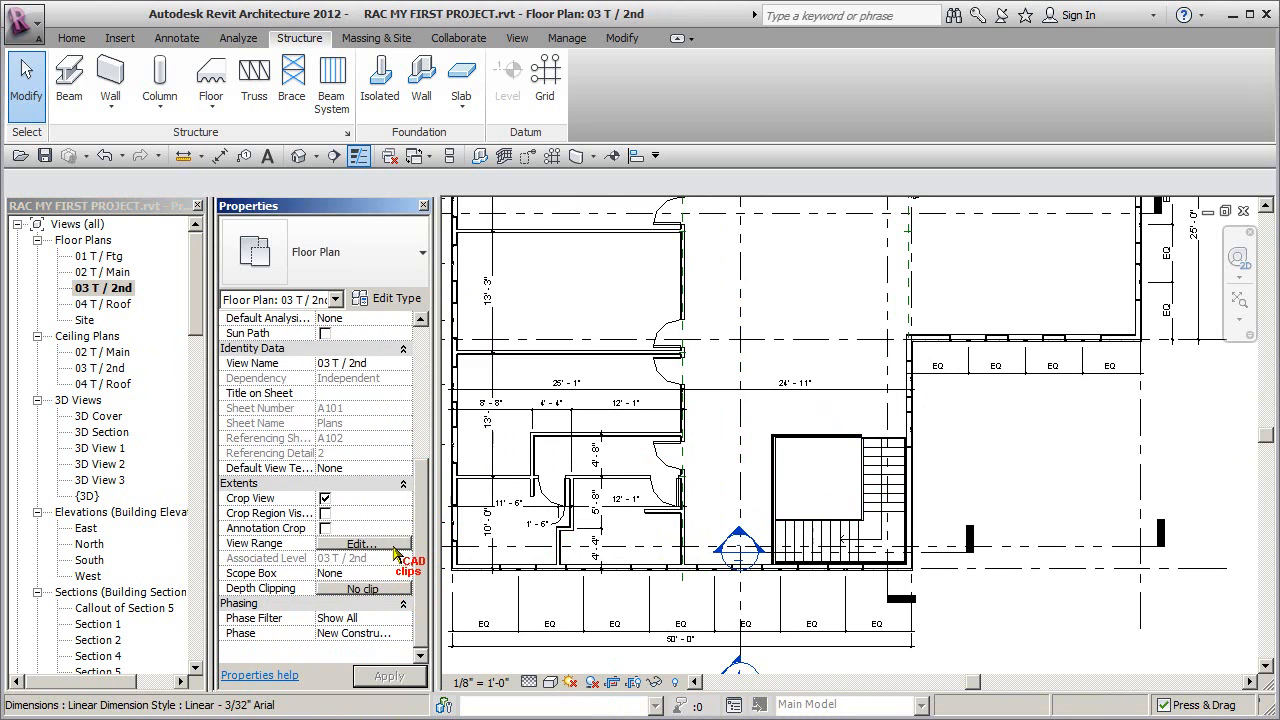
pyautogui.click(393, 547)
pyautogui.moveTo(528, 323); pyautogui.dragTo(420, 330)
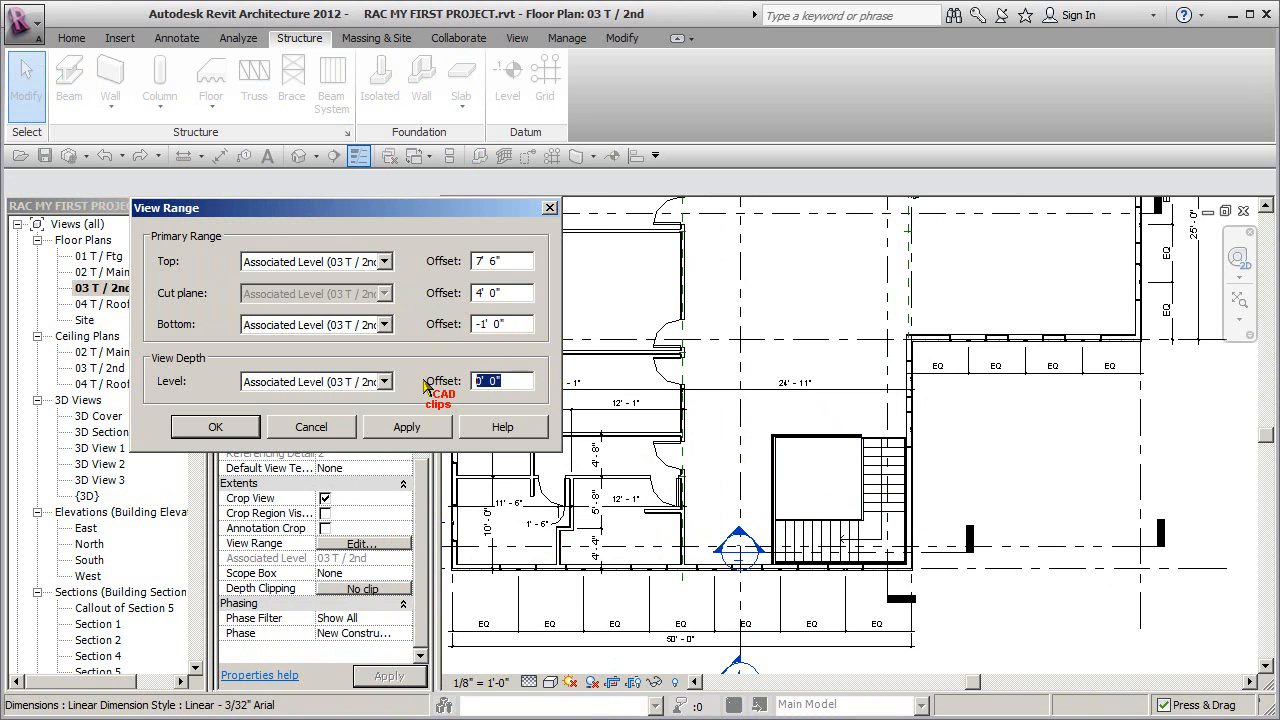
pyautogui.press('Return')
# Open Section 6 from its section head and draw a vertical reference plane through the second-floor edge beam, extending above the guardrail.
pyautogui.doubleClick(738, 548)
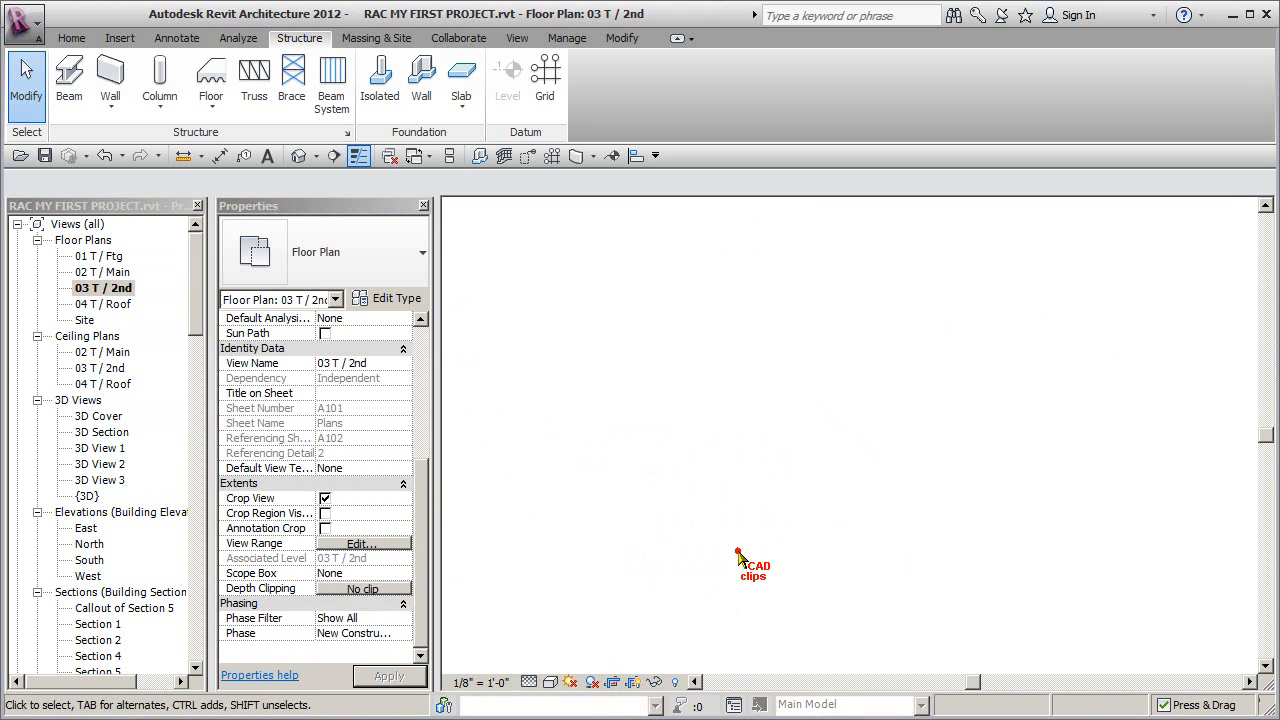
pyautogui.scroll(3, 680, 523)
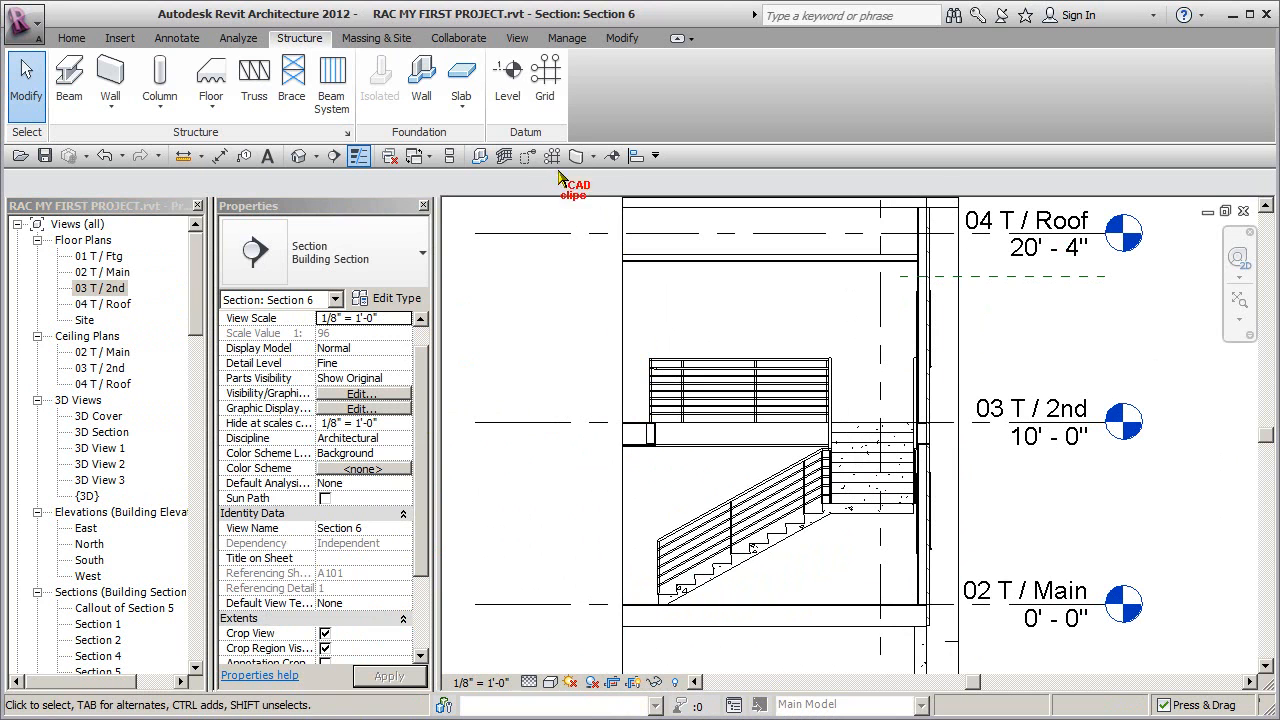
pyautogui.click(72, 38)
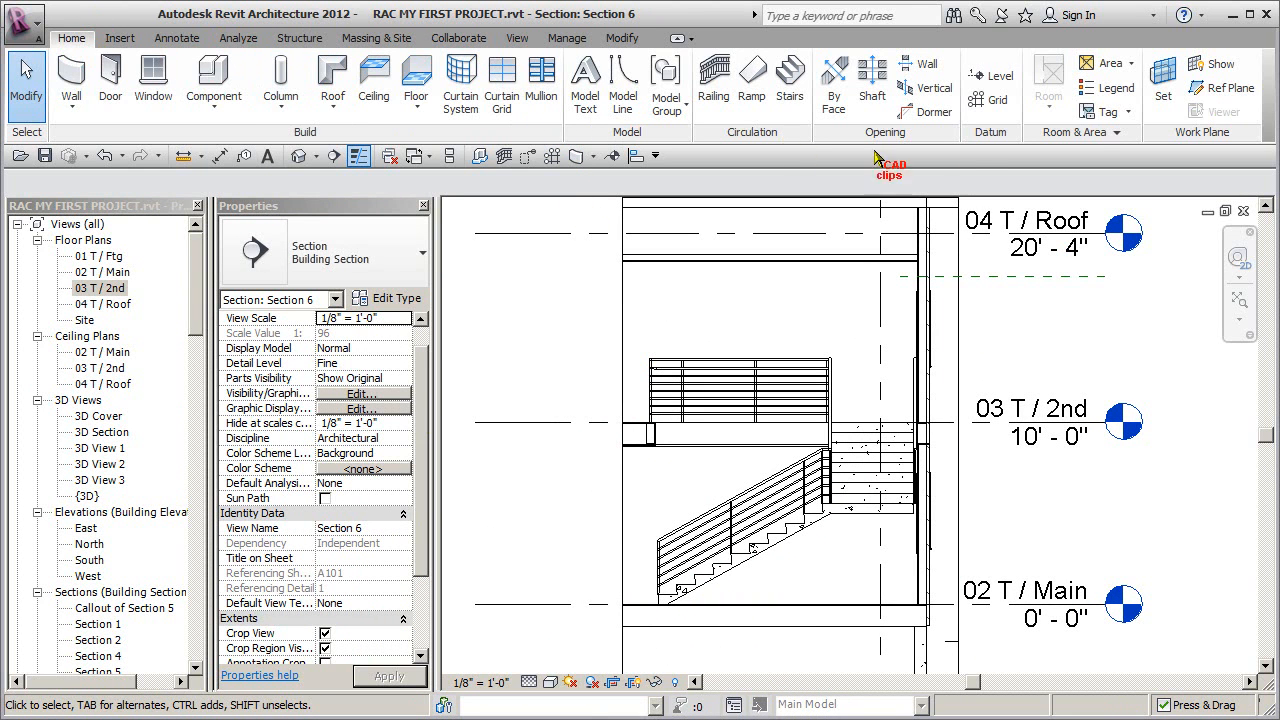
pyautogui.click(1219, 104)
pyautogui.scroll(3, 680, 518)
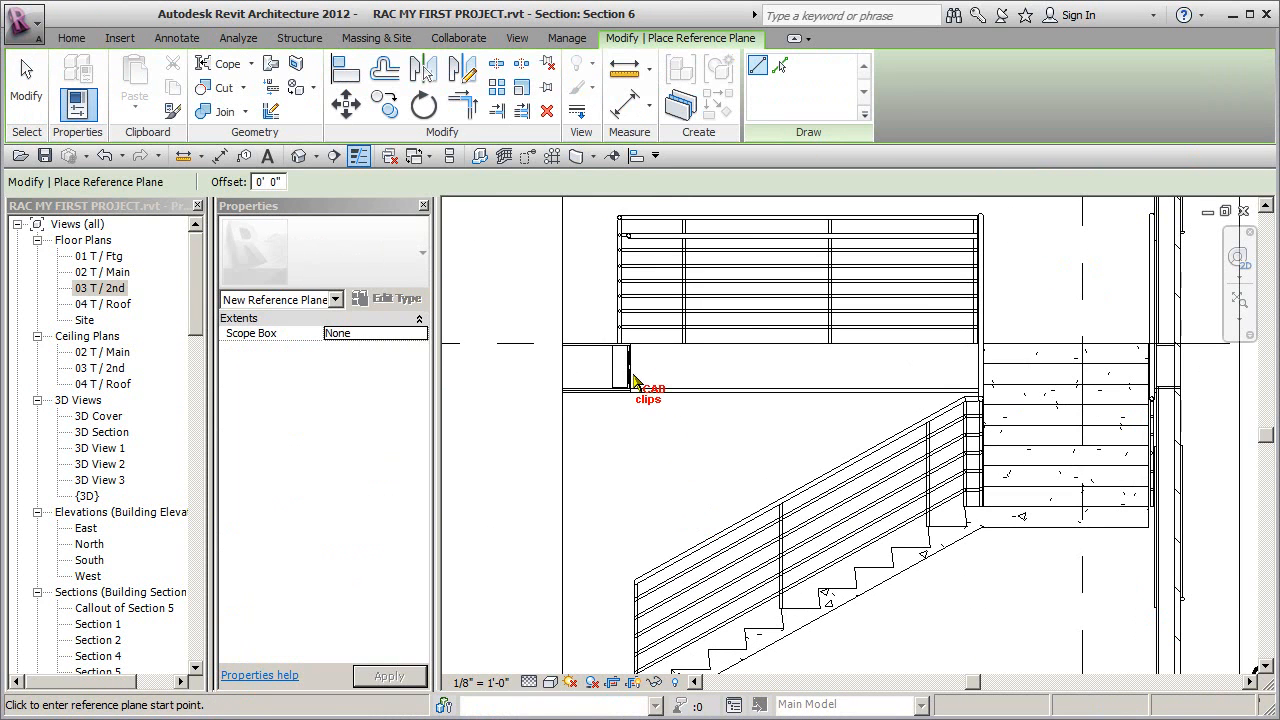
pyautogui.click(621, 372)
pyautogui.scroll(-1, 630, 317)
pyautogui.moveTo(629, 247); pyautogui.dragTo(626, 344, button='middle')
pyautogui.click(621, 250)
pyautogui.press('Escape')
pyautogui.press('Escape')
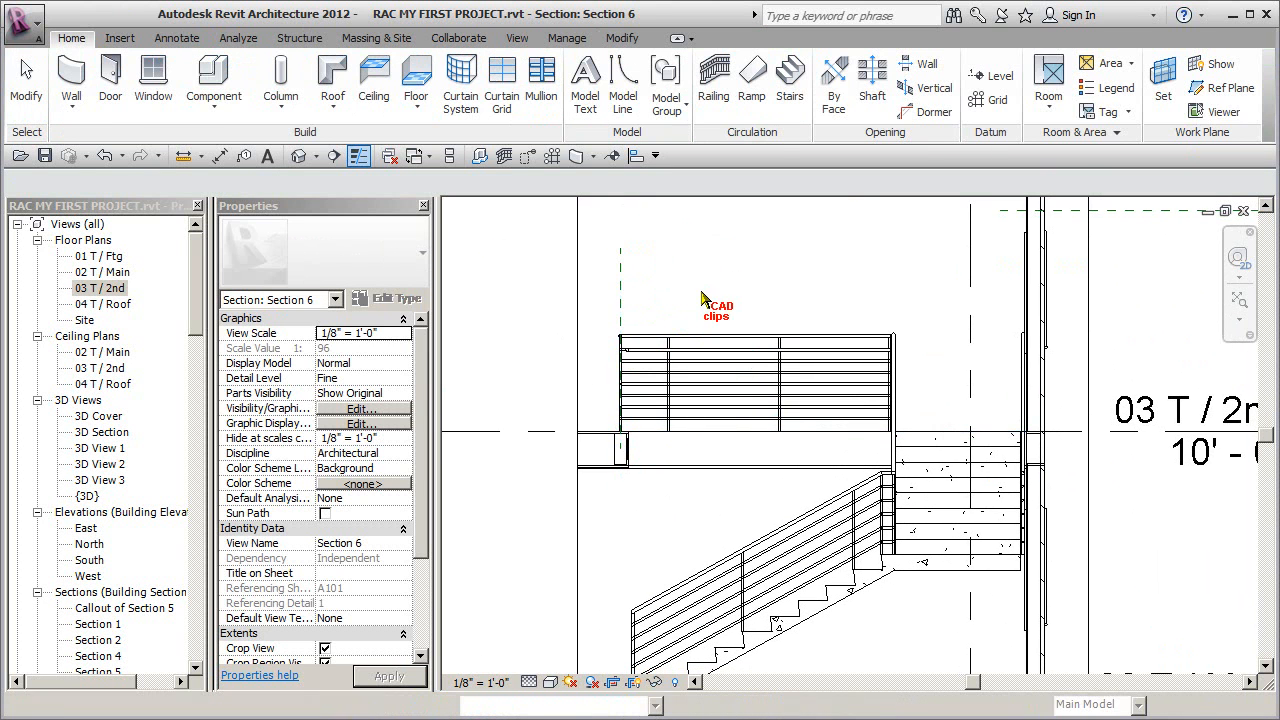
# Extend the lower end of Section 6's new reference plane down past the 02 T / Main level.
pyautogui.scroll(-2, 671, 286)
pyautogui.click(649, 289)
pyautogui.moveTo(648, 397); pyautogui.dragTo(648, 632)
pyautogui.click(789, 541)
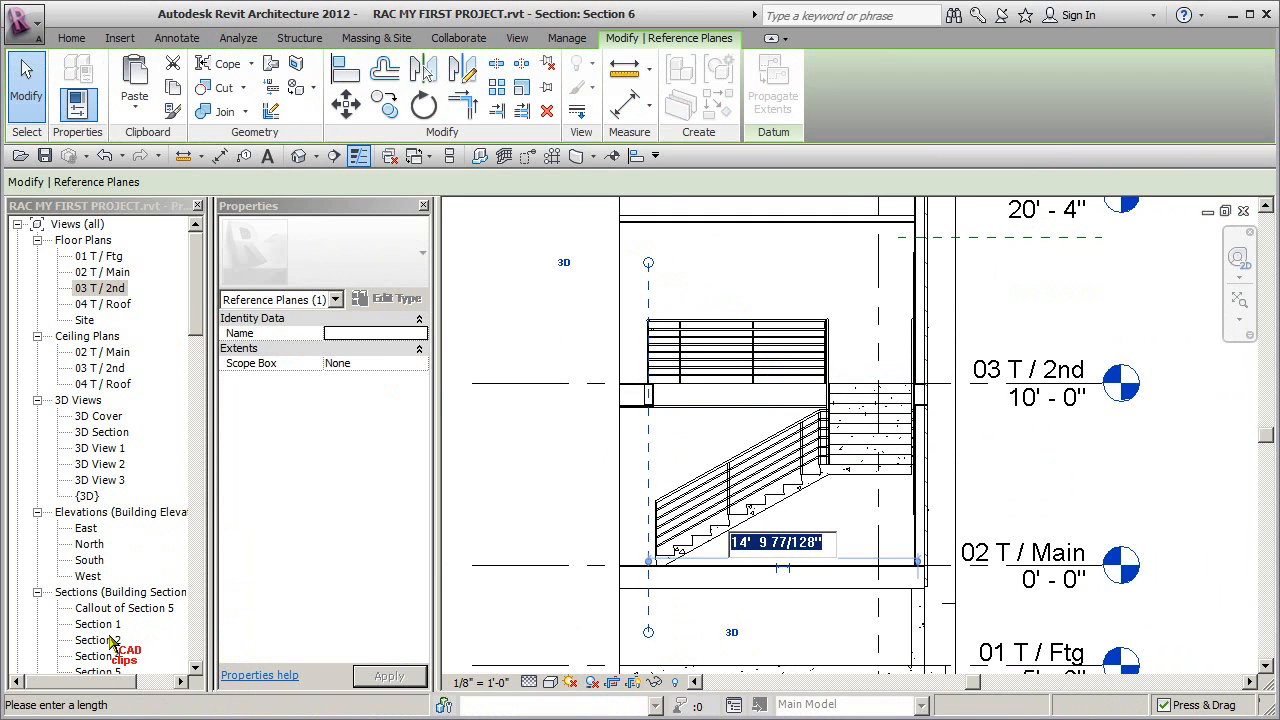
# Return to the 03 T / 2nd floor plan and open Section 2 from its section head near grid 2, focusing on the beam at the stair.
pyautogui.doubleClick(100, 288)
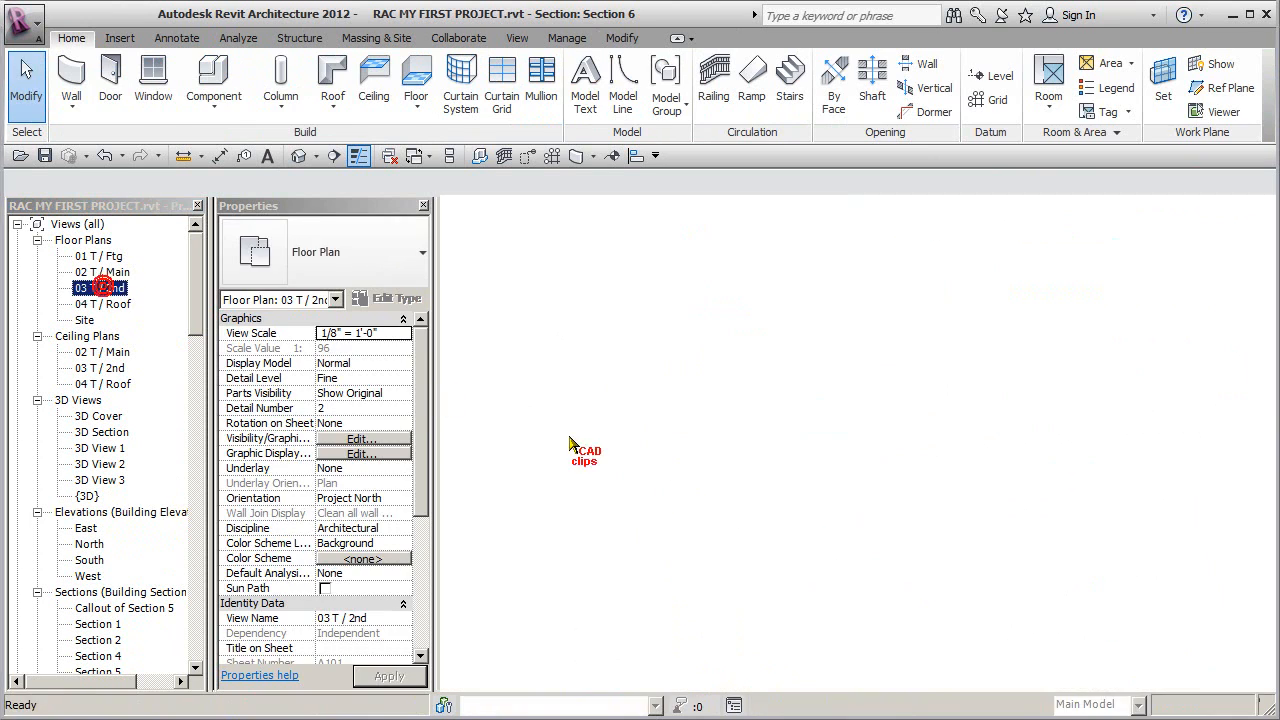
pyautogui.moveTo(914, 267); pyautogui.dragTo(891, 562, button='middle')
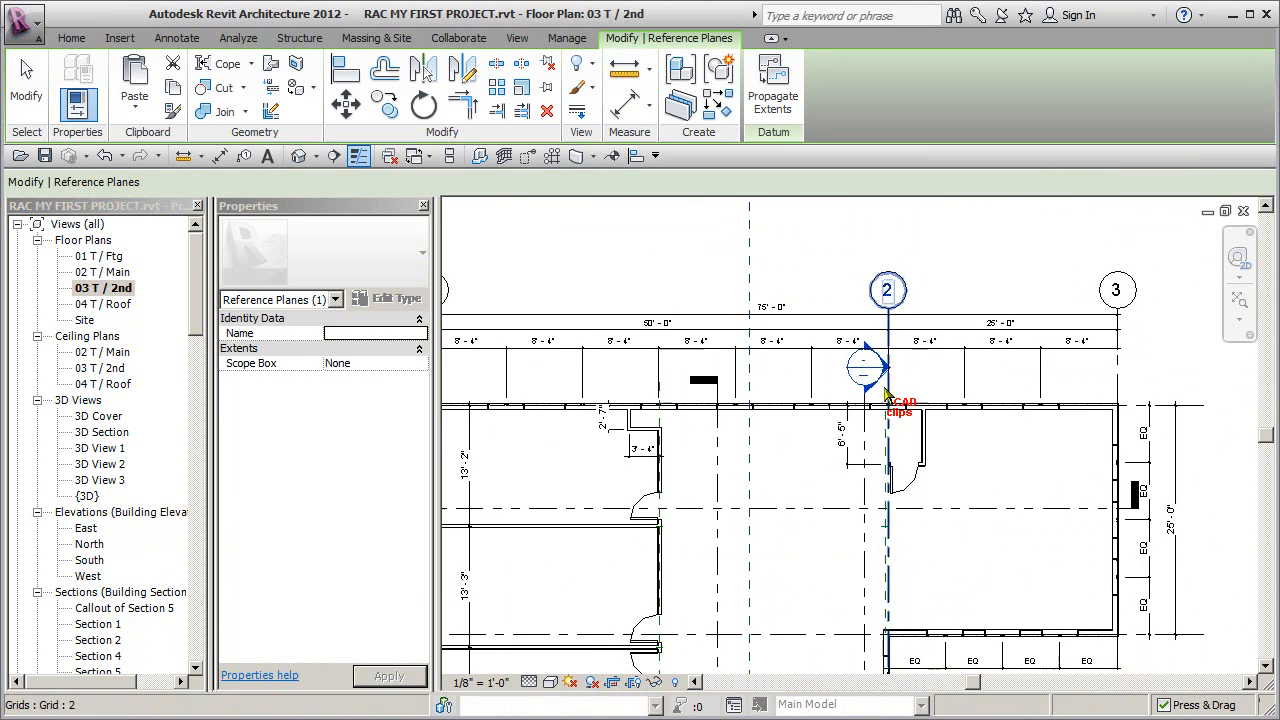
pyautogui.doubleClick(865, 366)
pyautogui.scroll(6, 905, 370)
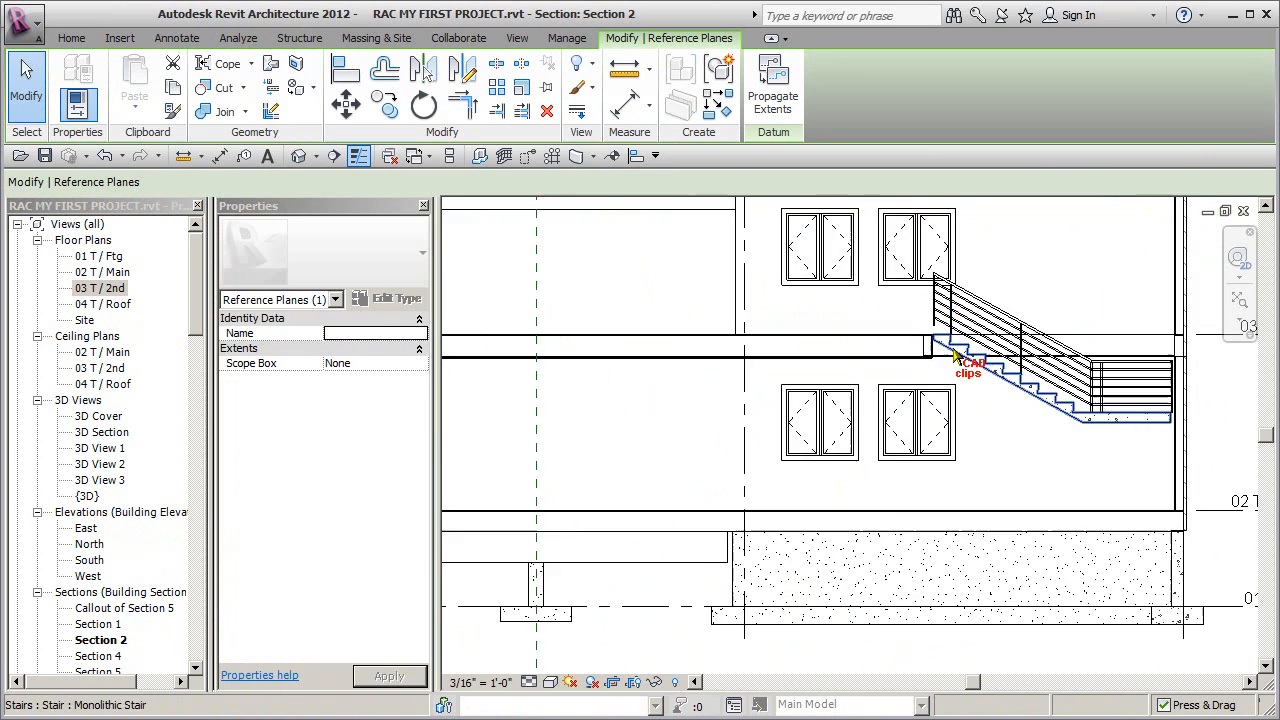
pyautogui.moveTo(885, 380); pyautogui.dragTo(862, 383, button='middle')
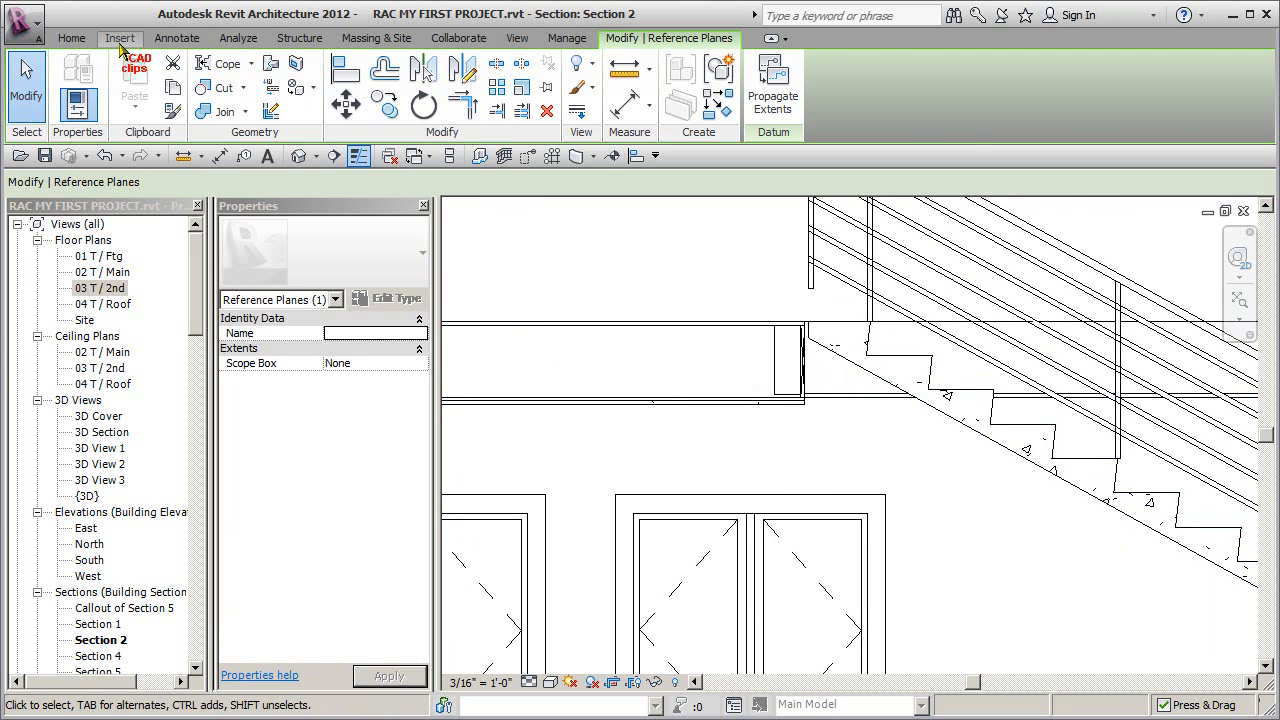
# Draw a vertical reference plane in Section 2 through the center of the second-floor beam at the top of the stair.
pyautogui.click(71, 37)
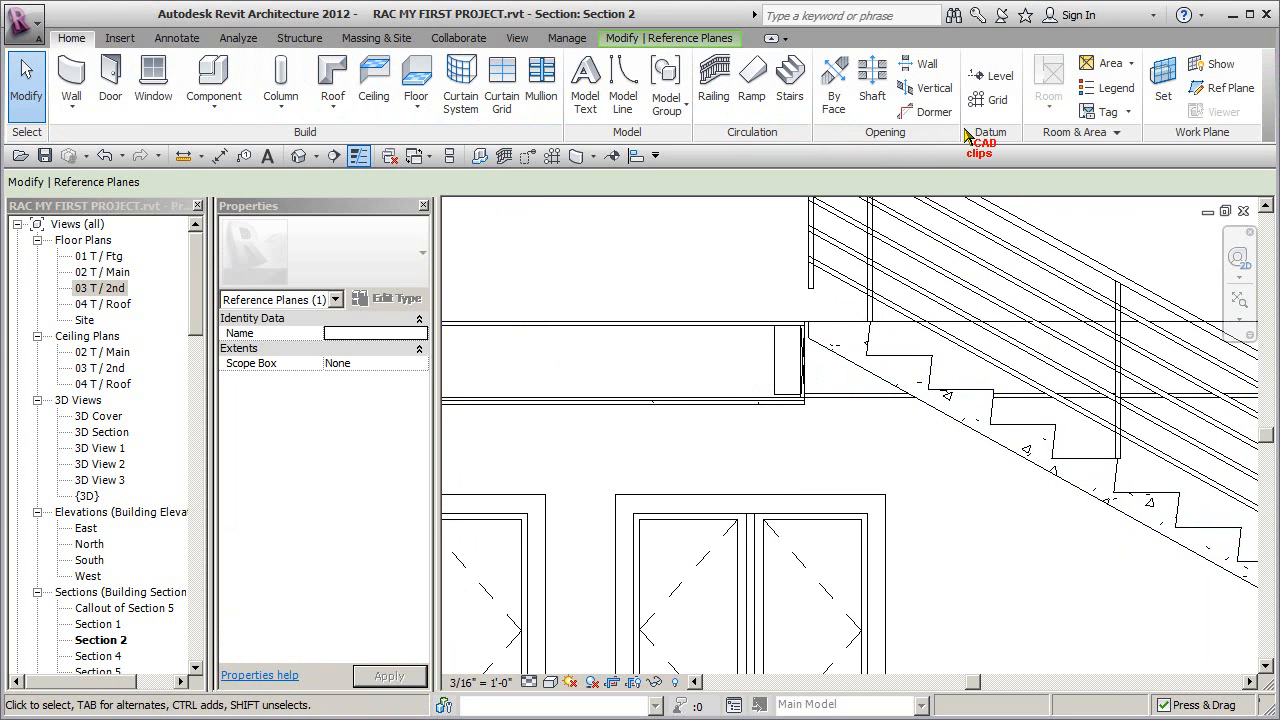
pyautogui.click(1222, 92)
pyautogui.click(788, 345)
pyautogui.scroll(-2, 789, 239)
pyautogui.moveTo(789, 239); pyautogui.dragTo(758, 550, button='middle')
pyautogui.click(768, 263)
pyautogui.scroll(-3, 770, 320)
pyautogui.moveTo(794, 386); pyautogui.dragTo(770, 287, button='middle')
pyautogui.press('Escape')
pyautogui.press('Escape')
pyautogui.scroll(-2, 788, 262)
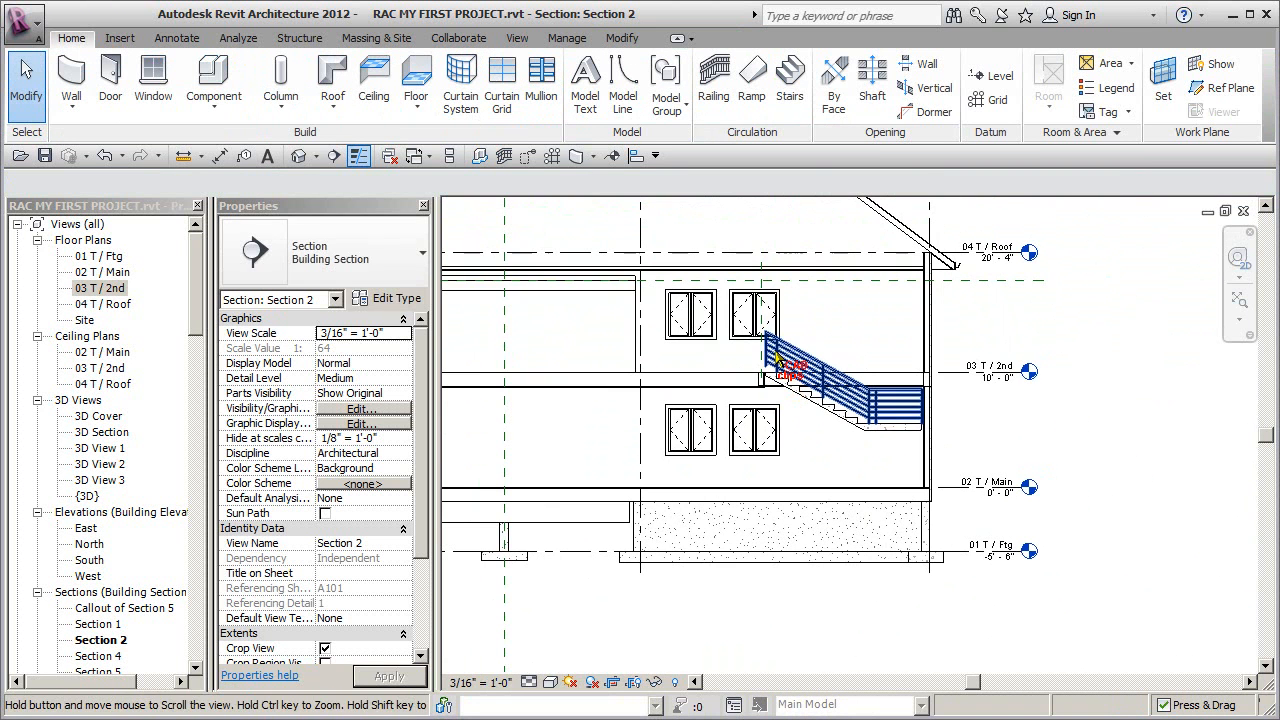
# Extend the lower end of Section 2's new reference plane down below the 01 T / Ftg level.
pyautogui.click(768, 282)
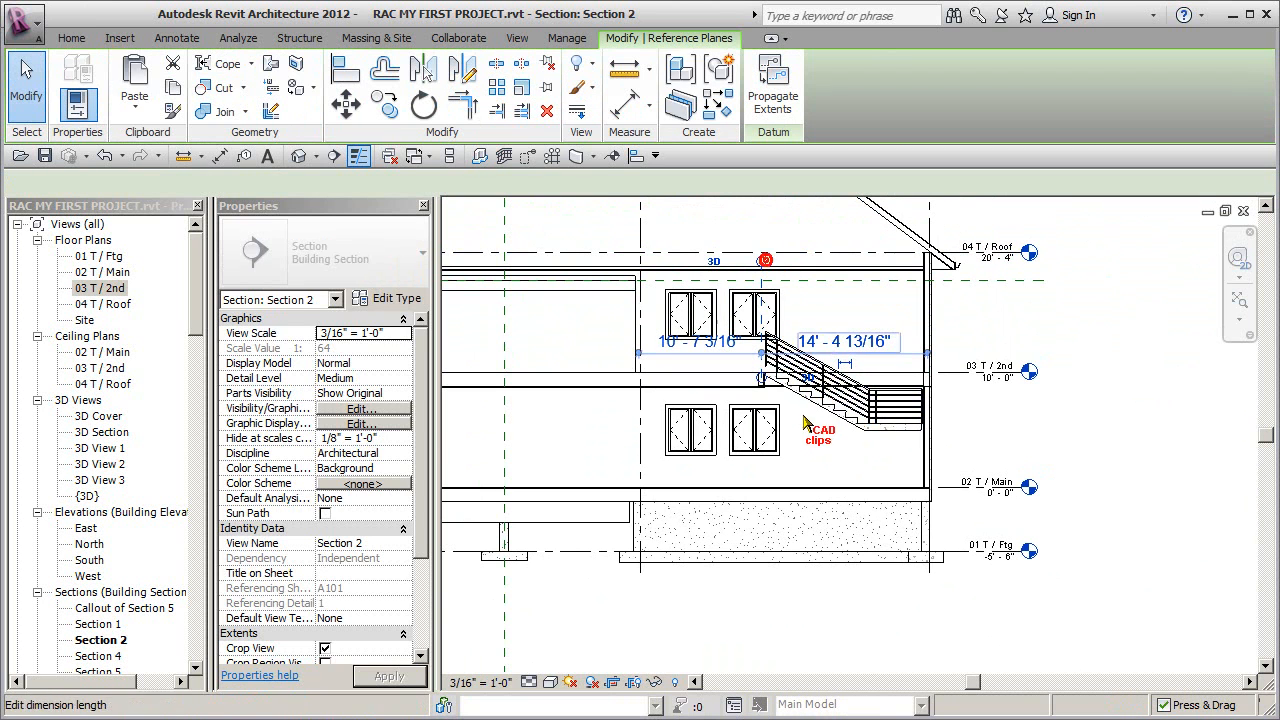
pyautogui.moveTo(762, 378); pyautogui.dragTo(761, 617)
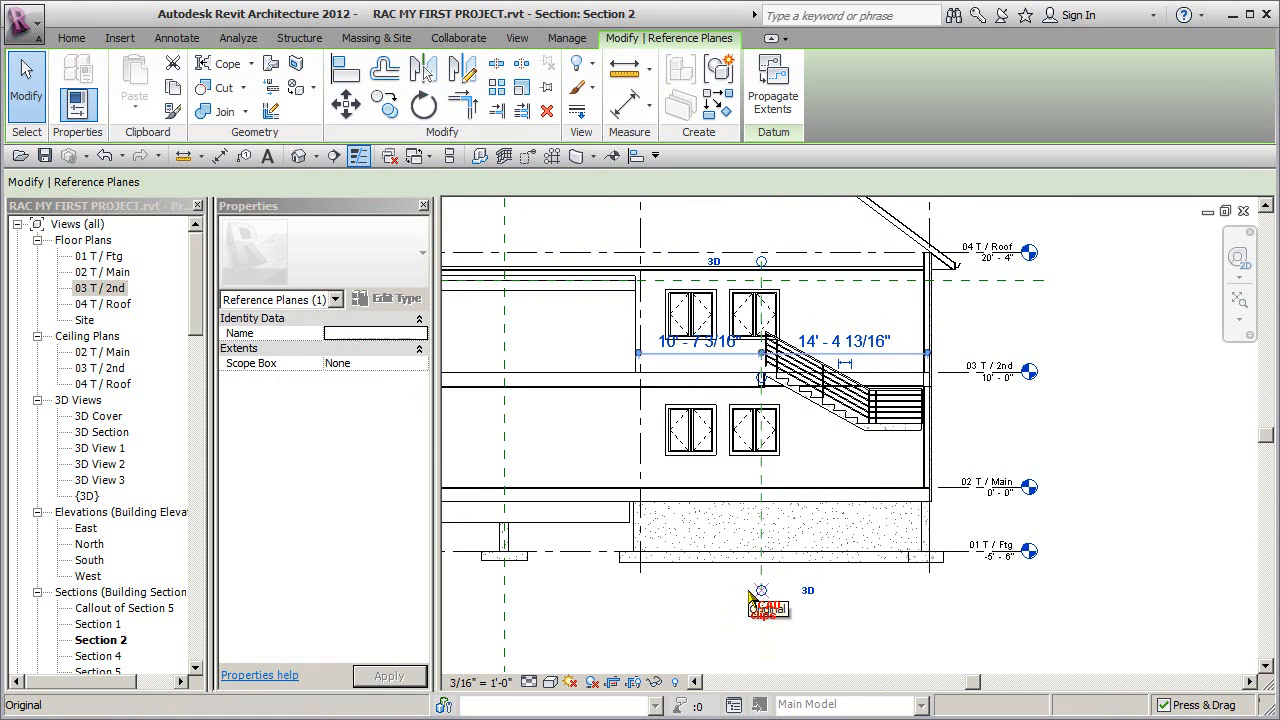
pyautogui.click(1071, 500)
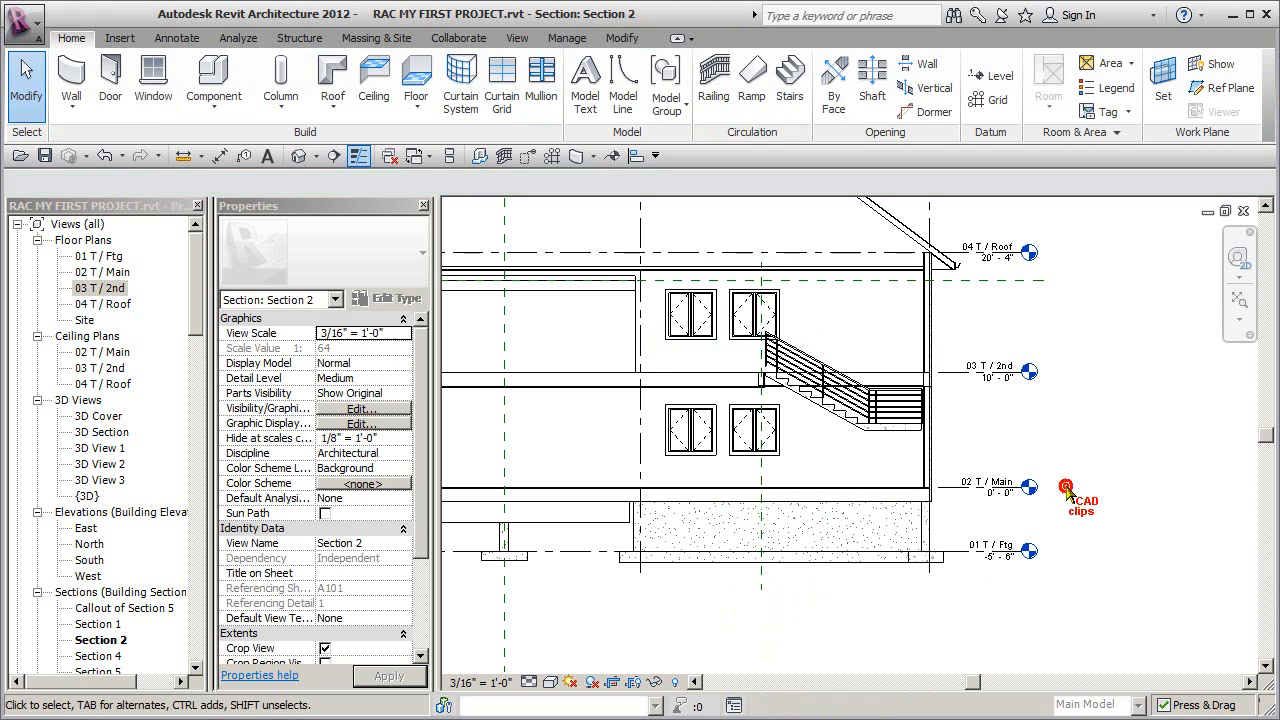
# In the 02 T / Main floor plan, copy the glulam column beside the door up the wall to the horizontal reference plane.
pyautogui.doubleClick(113, 273)
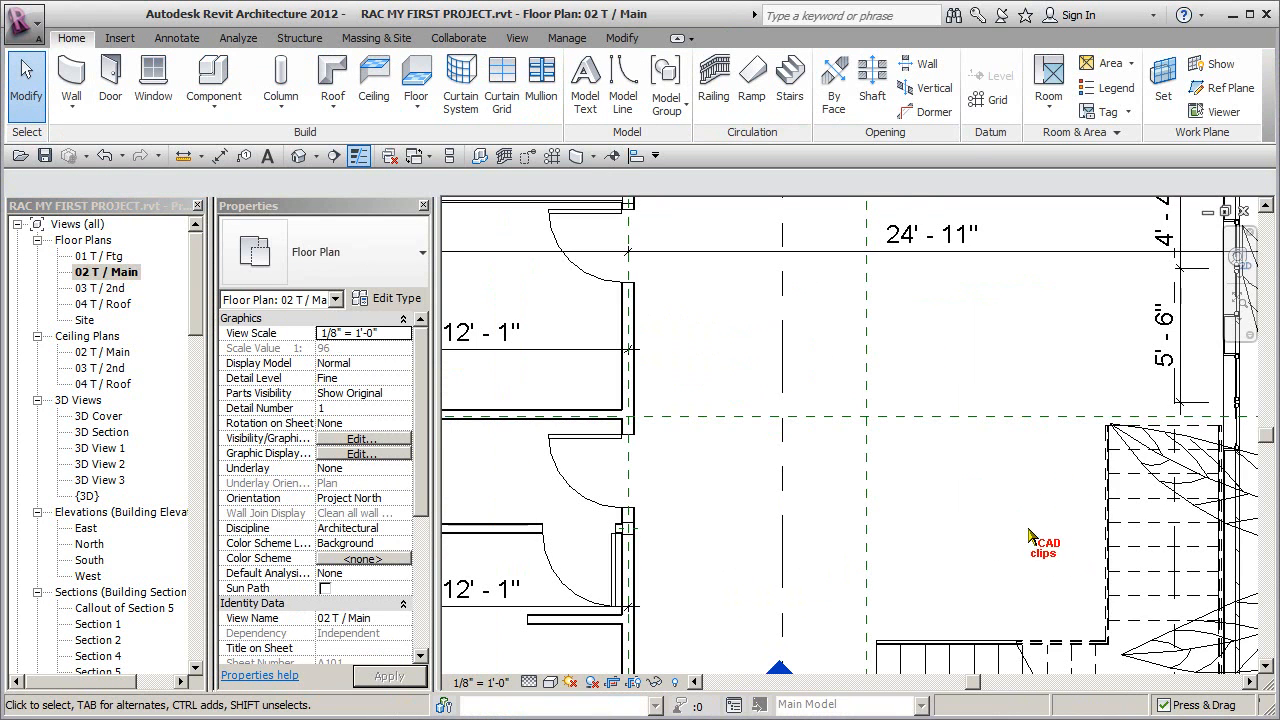
pyautogui.scroll(3, 606, 405)
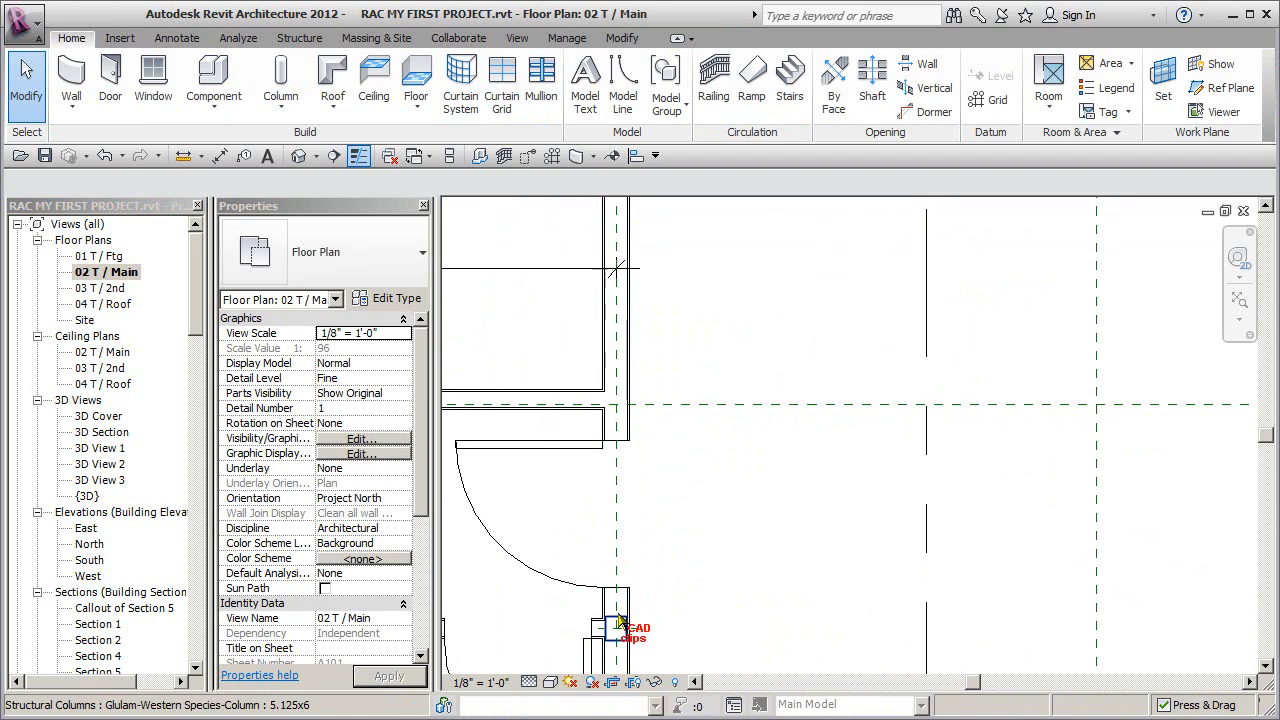
pyautogui.click(617, 625)
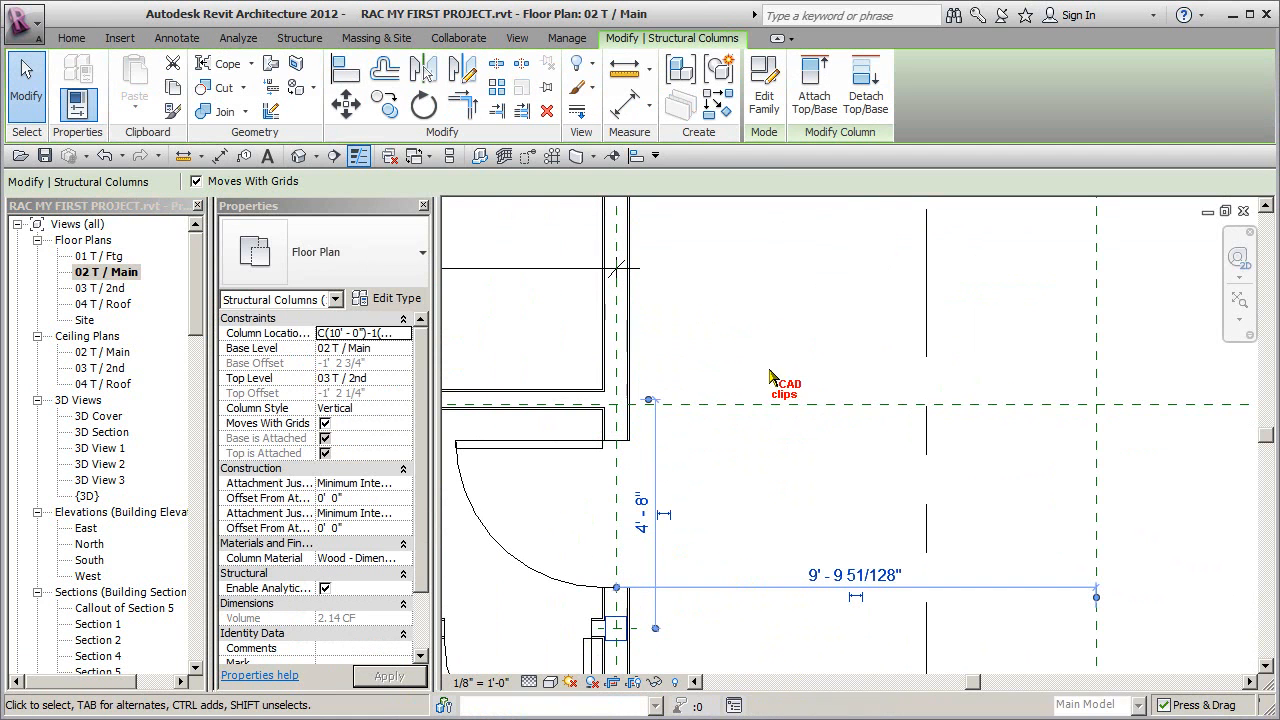
pyautogui.click(386, 105)
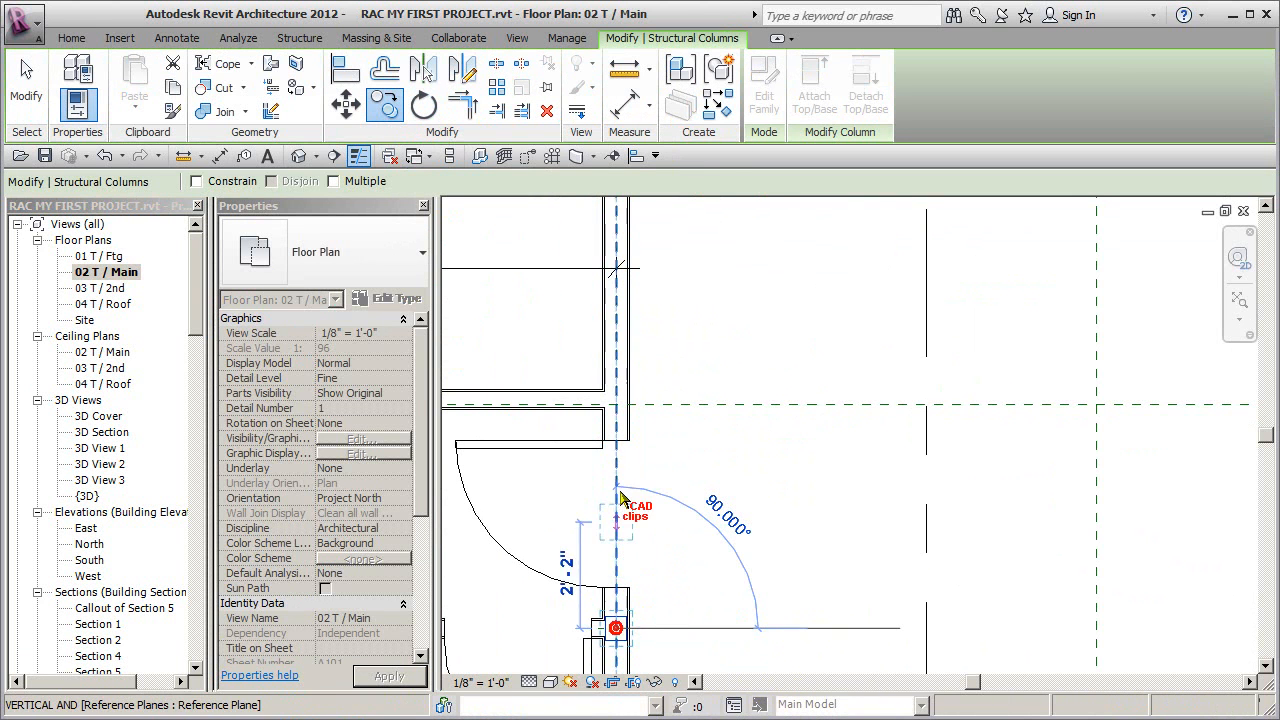
pyautogui.click(617, 400)
pyautogui.scroll(2, 651, 395)
pyautogui.press('Escape')
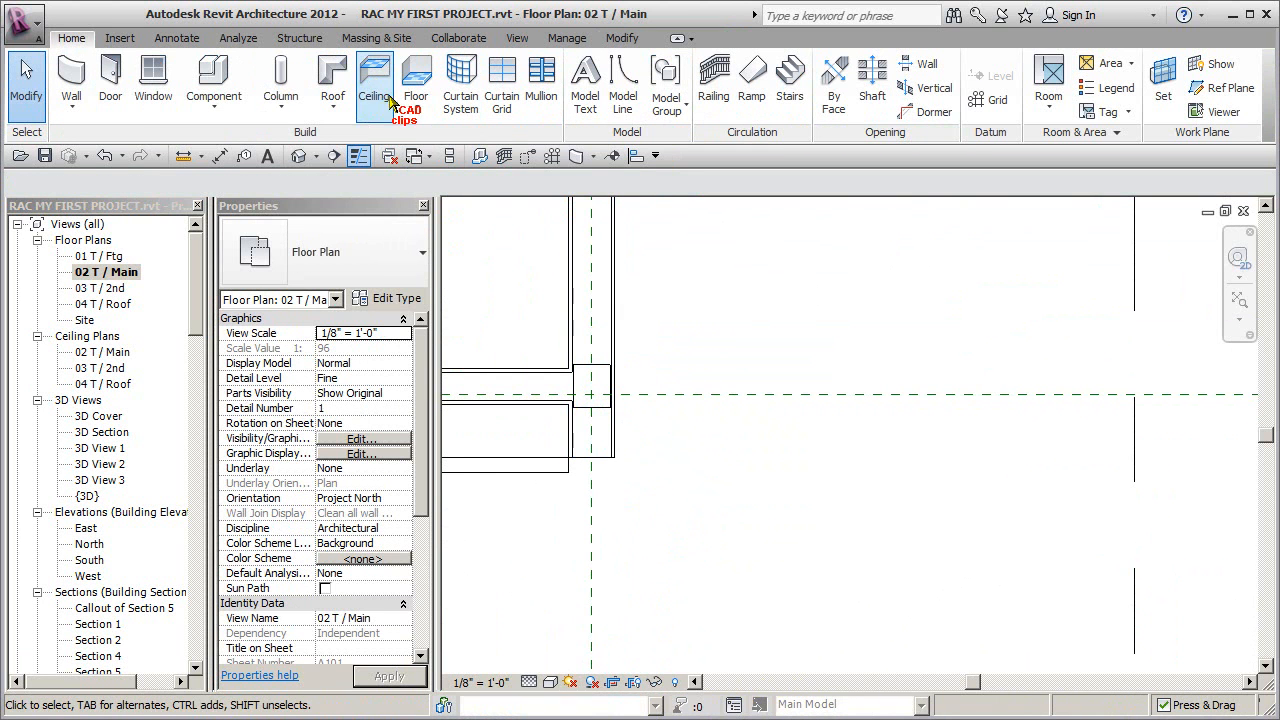
# Align the copied glulam column's center with the horizontal reference plane.
pyautogui.click(612, 156)
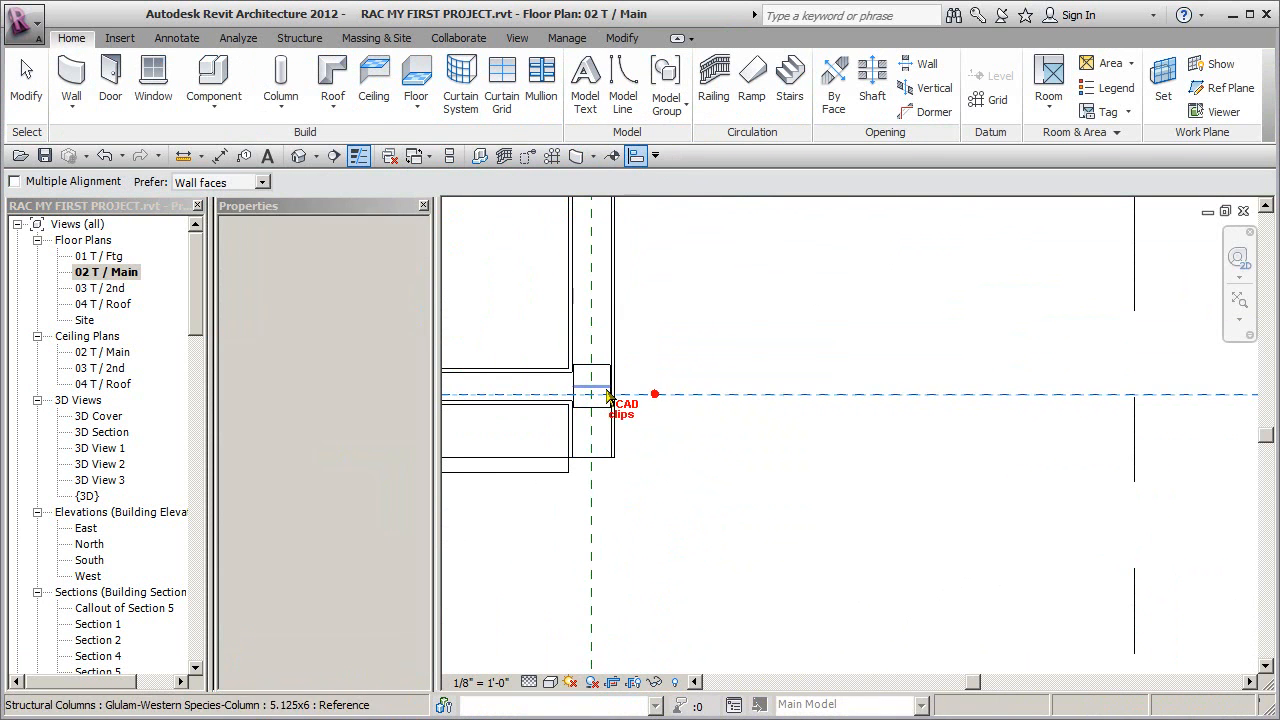
pyautogui.click(597, 390)
pyautogui.scroll(-3, 663, 443)
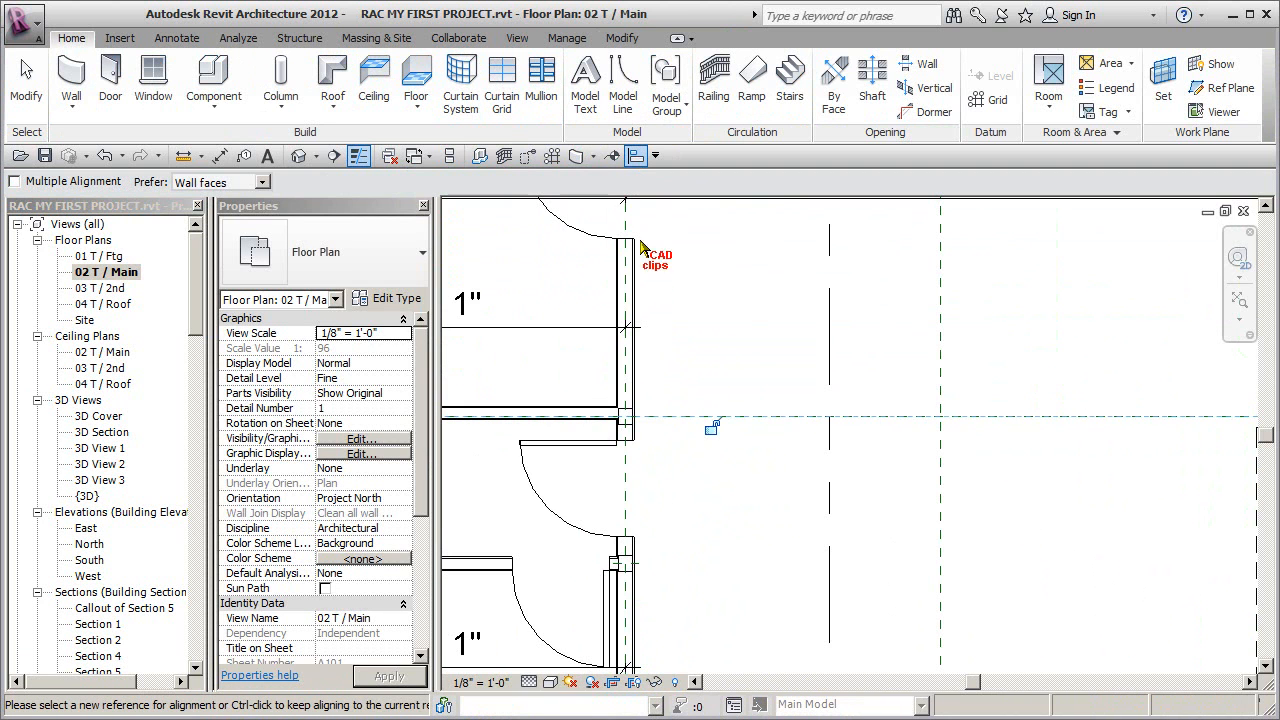
pyautogui.scroll(-2, 655, 576)
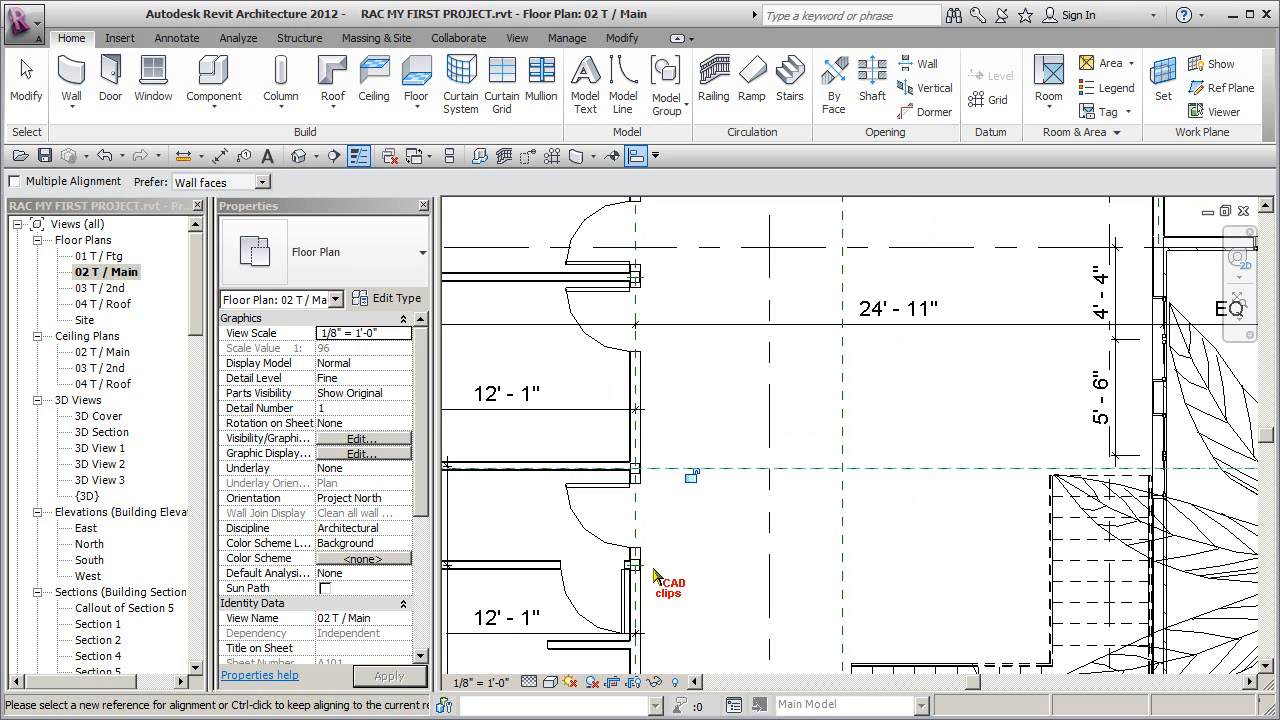
pyautogui.moveTo(703, 528); pyautogui.dragTo(683, 503, button='middle')
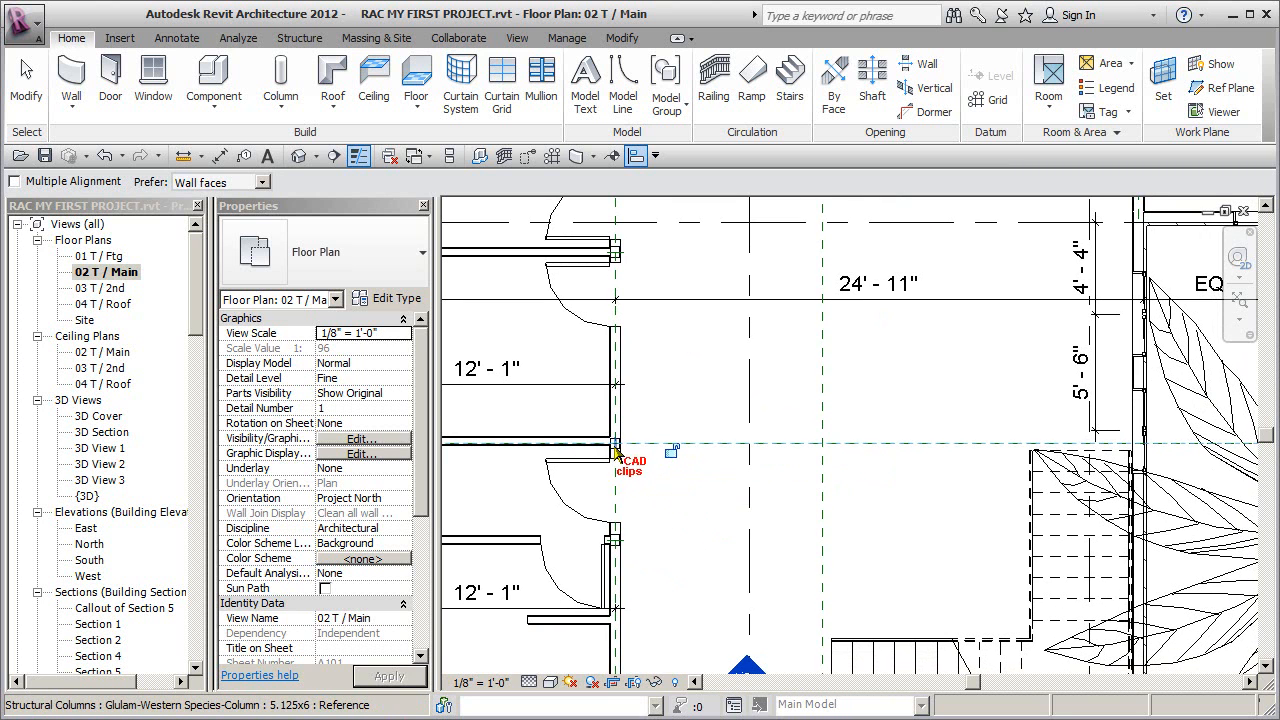
pyautogui.moveTo(670, 478); pyautogui.dragTo(628, 450, button='middle')
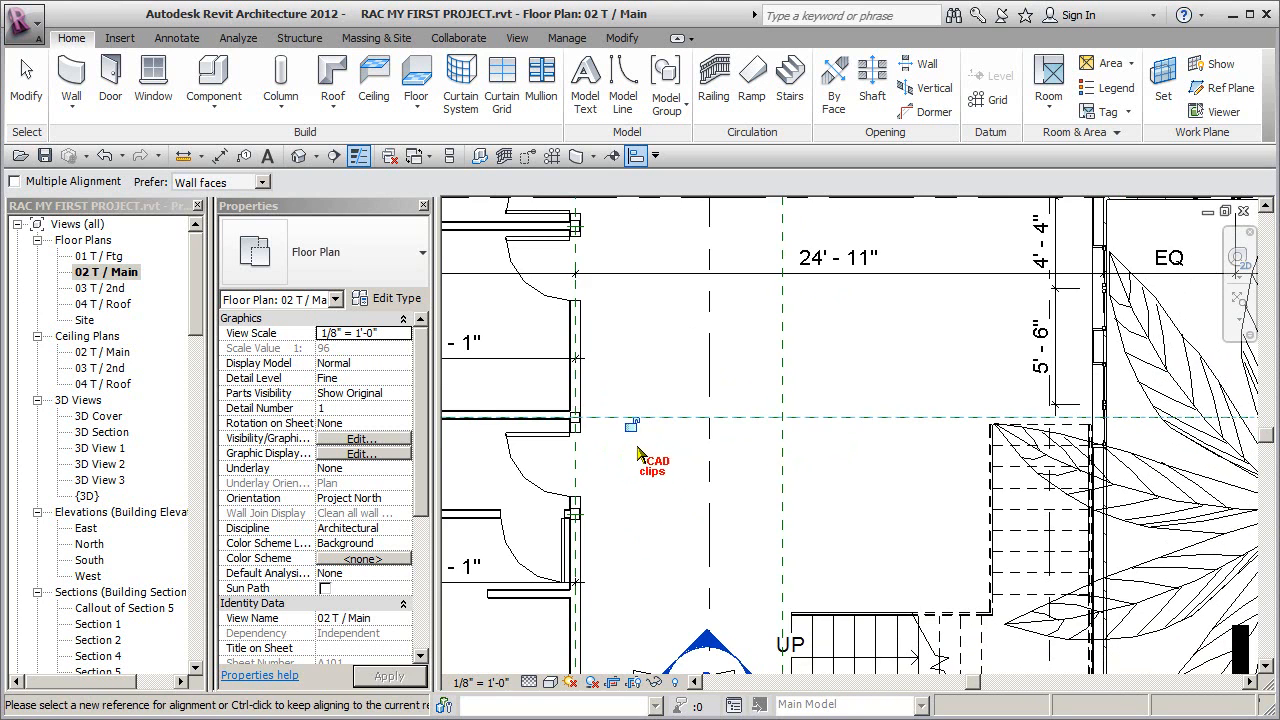
pyautogui.press('Escape')
pyautogui.press('Escape')
# Examine where the horizontal reference plane meets the exterior wall window beside the stair.
pyautogui.scroll(5, 965, 465)
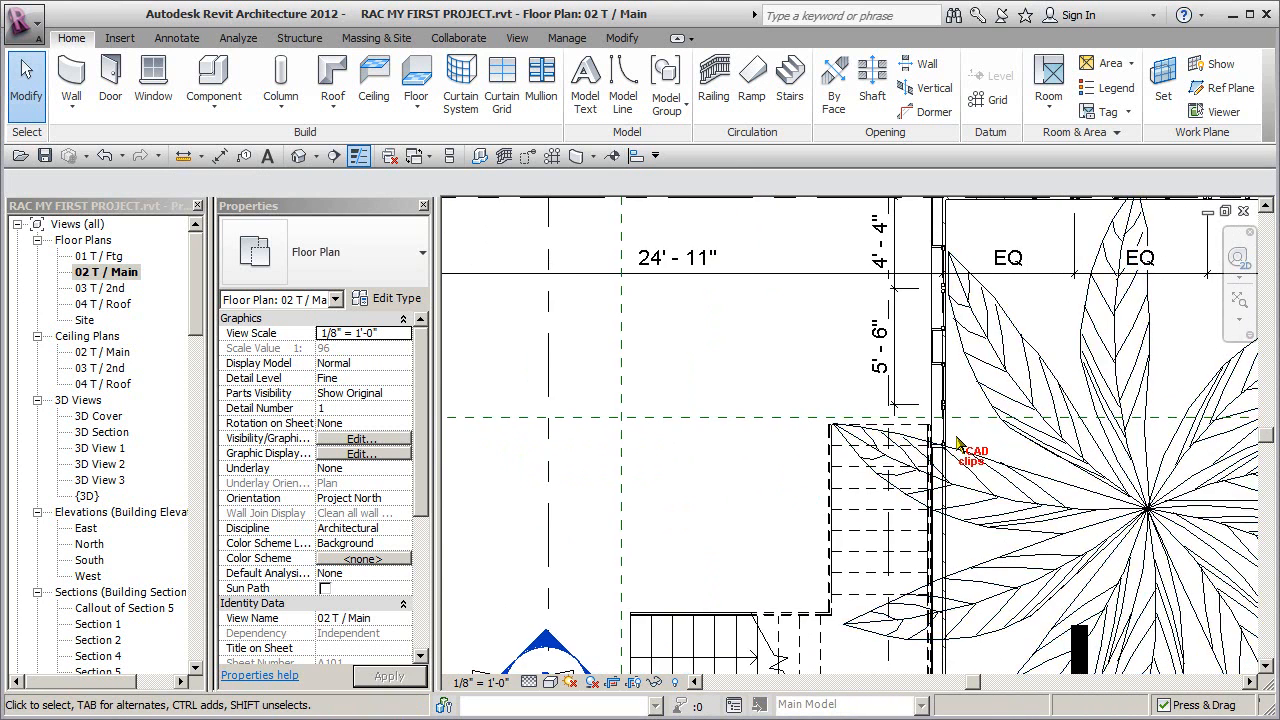
pyautogui.scroll(1, 955, 442)
pyautogui.moveTo(955, 442); pyautogui.dragTo(911, 376, button='middle')
pyautogui.scroll(-1, 920, 452)
pyautogui.scroll(1, 911, 376)
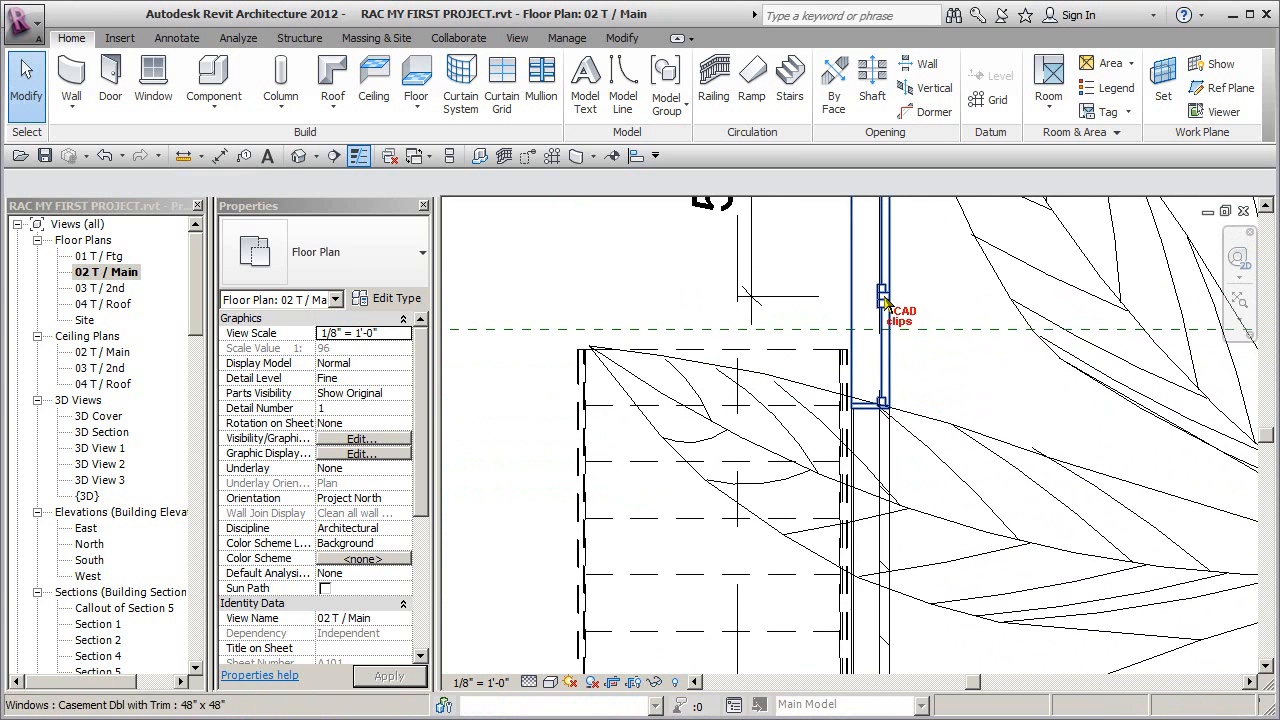
pyautogui.scroll(-1, 910, 348)
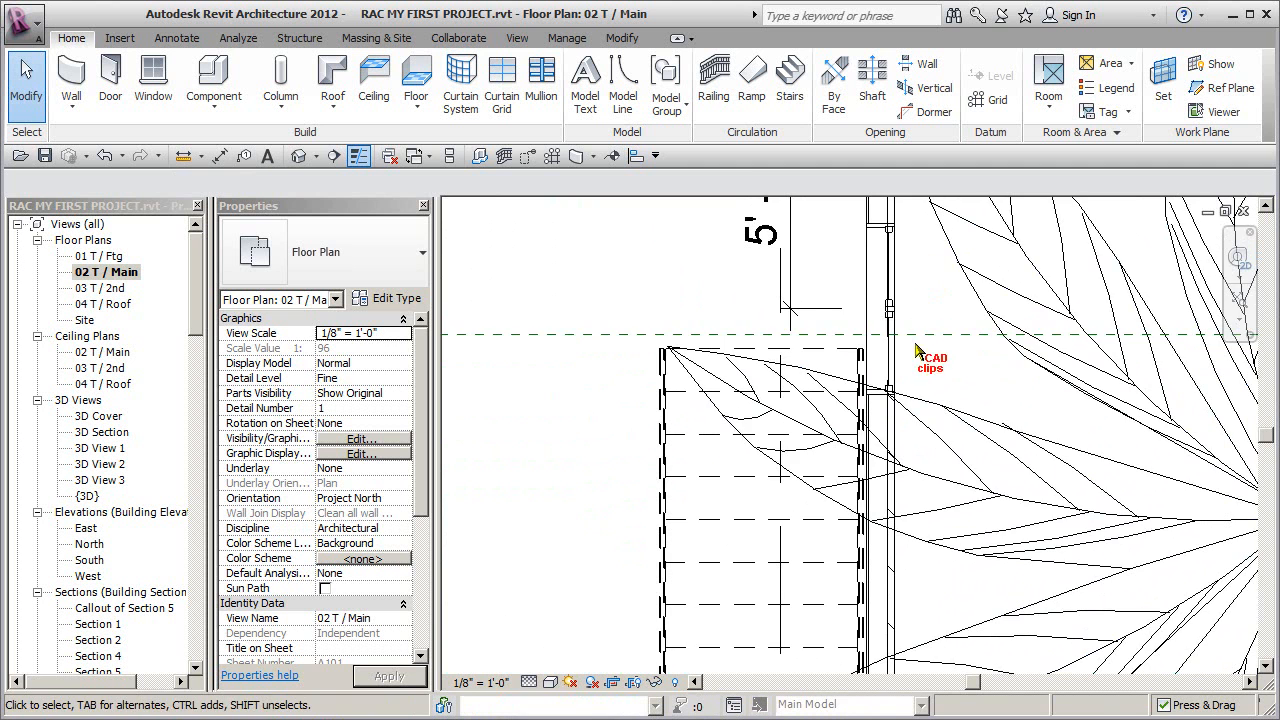
pyautogui.moveTo(911, 344); pyautogui.dragTo(897, 429, button='middle')
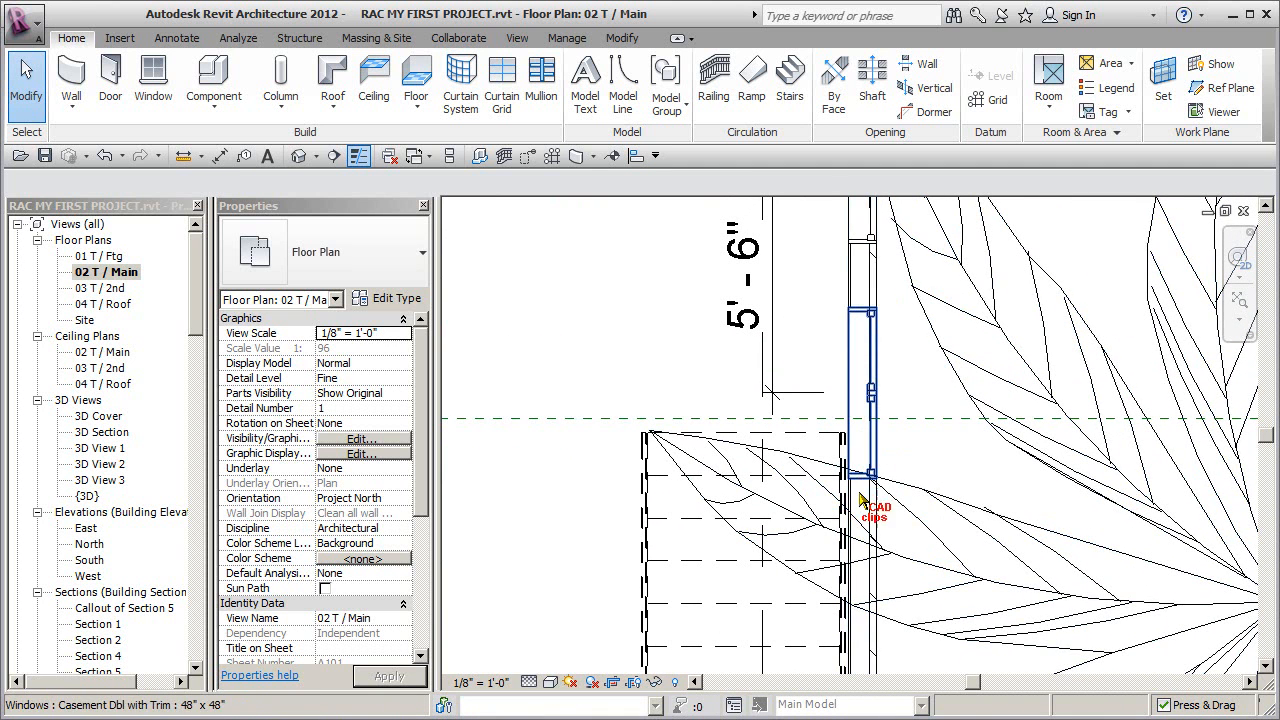
pyautogui.scroll(-2, 734, 466)
pyautogui.moveTo(734, 466); pyautogui.dragTo(1027, 479, button='middle')
pyautogui.scroll(2, 490, 463)
# Place matching Glulam-Western Species-Column 5.125x6 columns in the exterior wall on both sides of the window crossed by the reference plane.
pyautogui.click(530, 437)
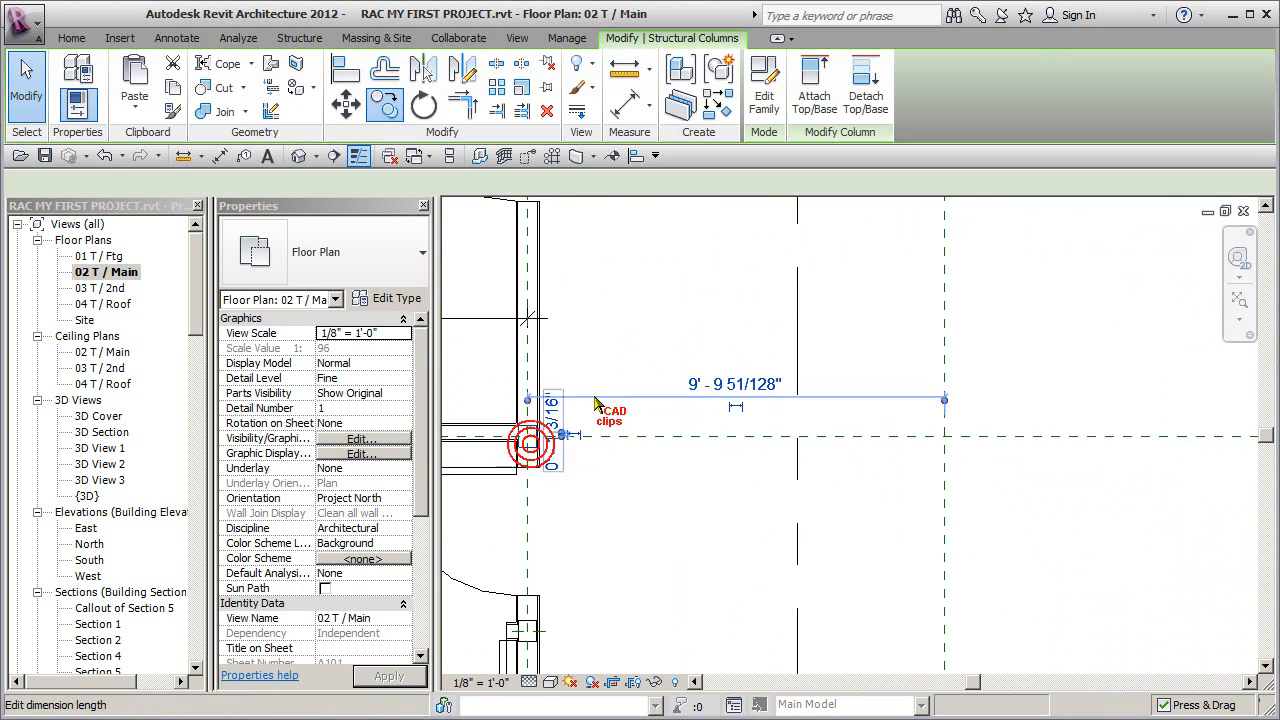
pyautogui.click(719, 108)
pyautogui.moveTo(1024, 385); pyautogui.dragTo(534, 406, button='middle')
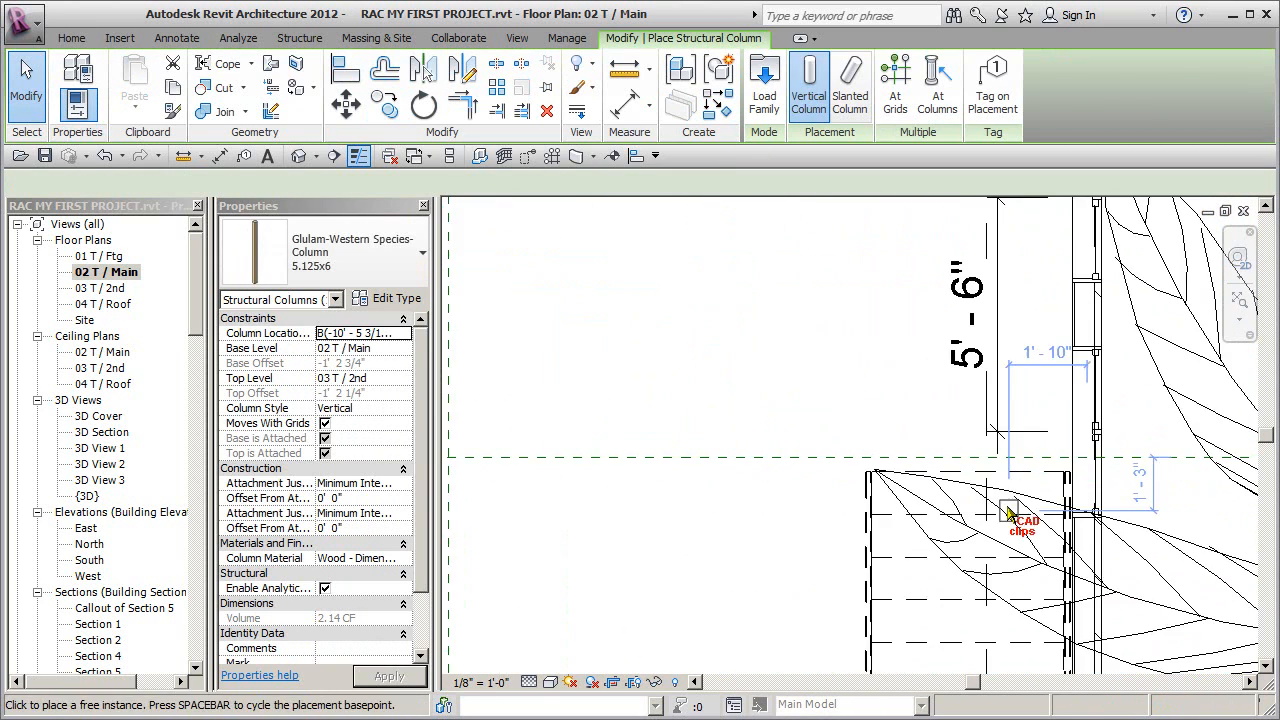
pyautogui.moveTo(1014, 514); pyautogui.dragTo(857, 473, button='middle')
pyautogui.scroll(4, 966, 323)
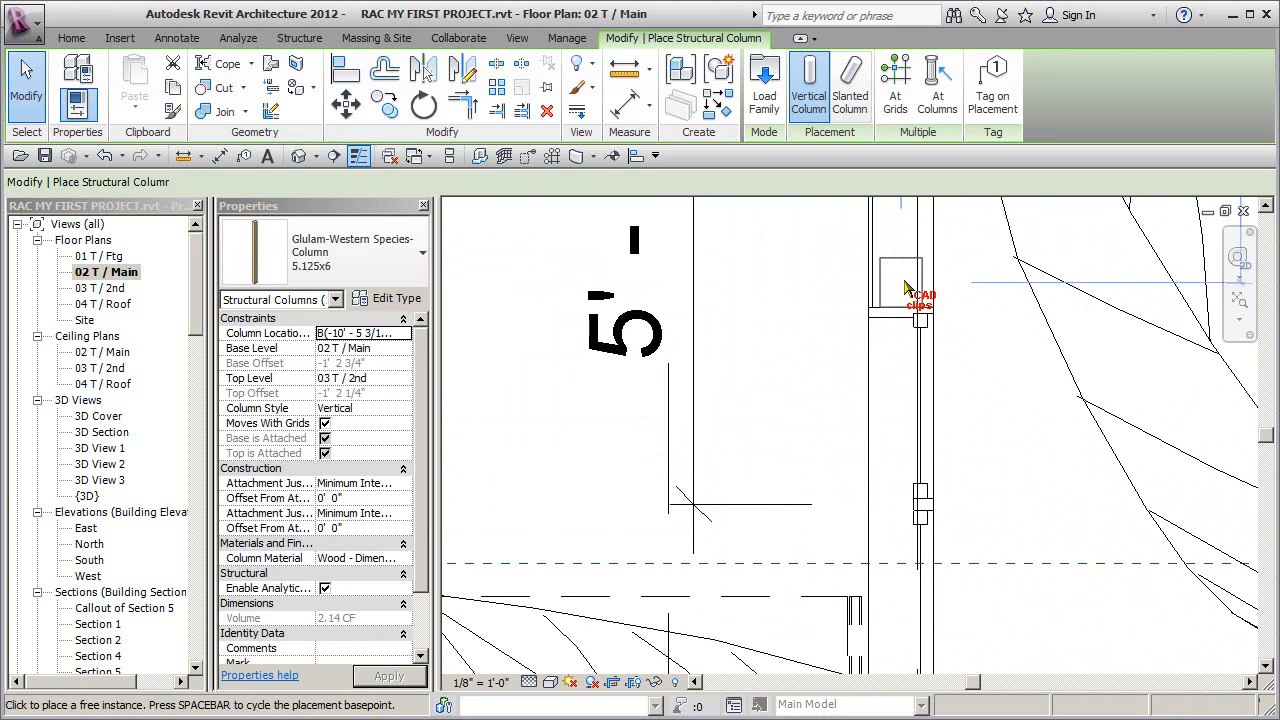
pyautogui.moveTo(912, 600); pyautogui.dragTo(910, 298, button='middle')
pyautogui.scroll(-1, 980, 430)
pyautogui.press('Escape')
pyautogui.press('Escape')
pyautogui.scroll(-2, 975, 430)
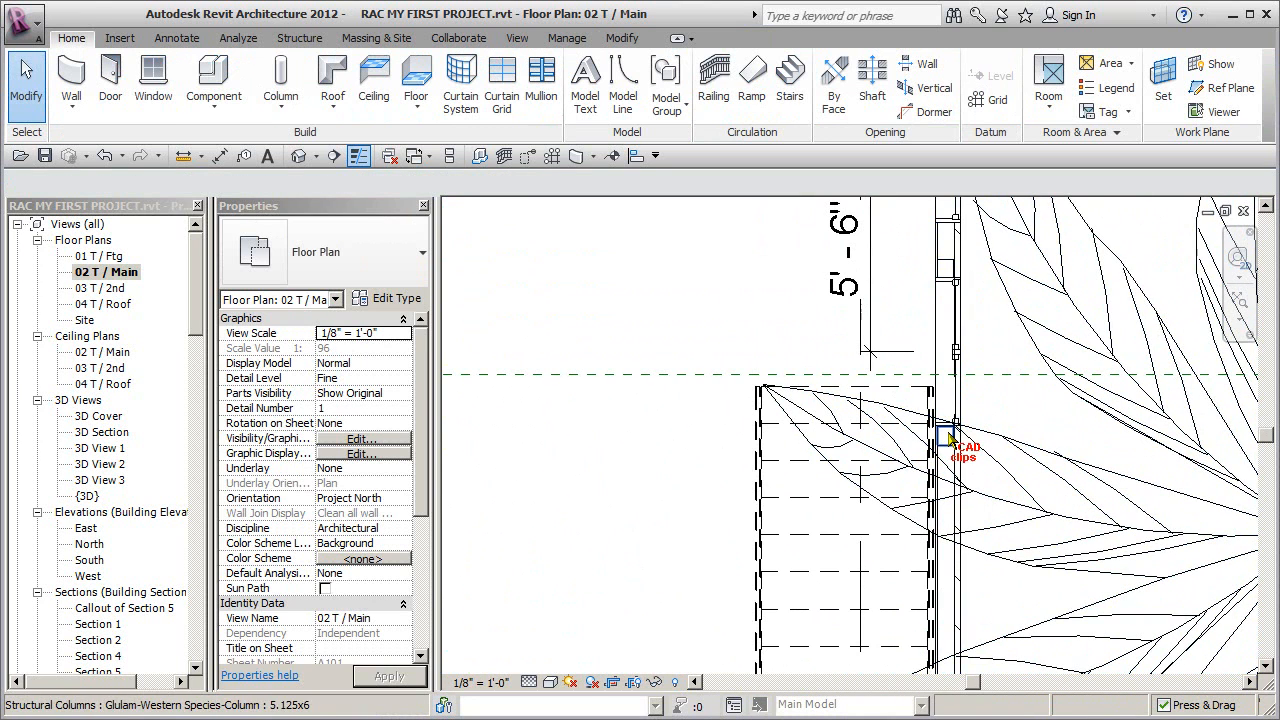
pyautogui.scroll(-2, 950, 335)
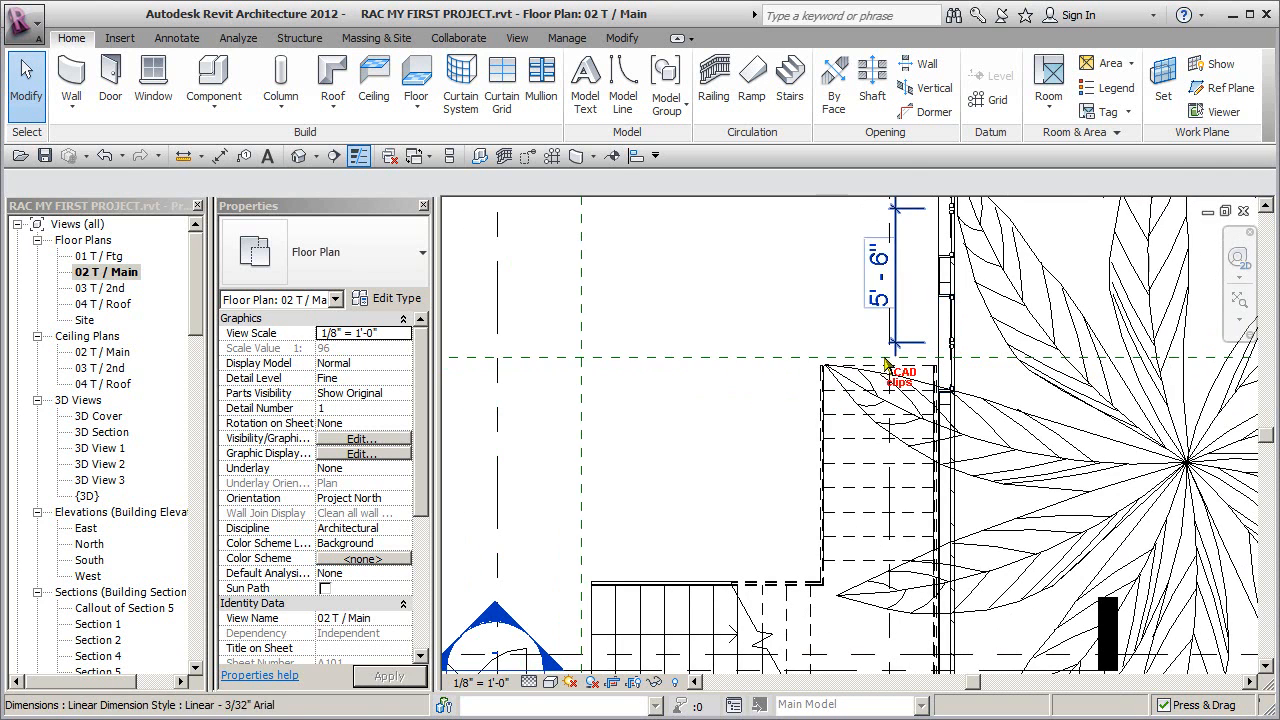
pyautogui.moveTo(787, 368); pyautogui.dragTo(865, 373, button='middle')
pyautogui.scroll(-1, 825, 394)
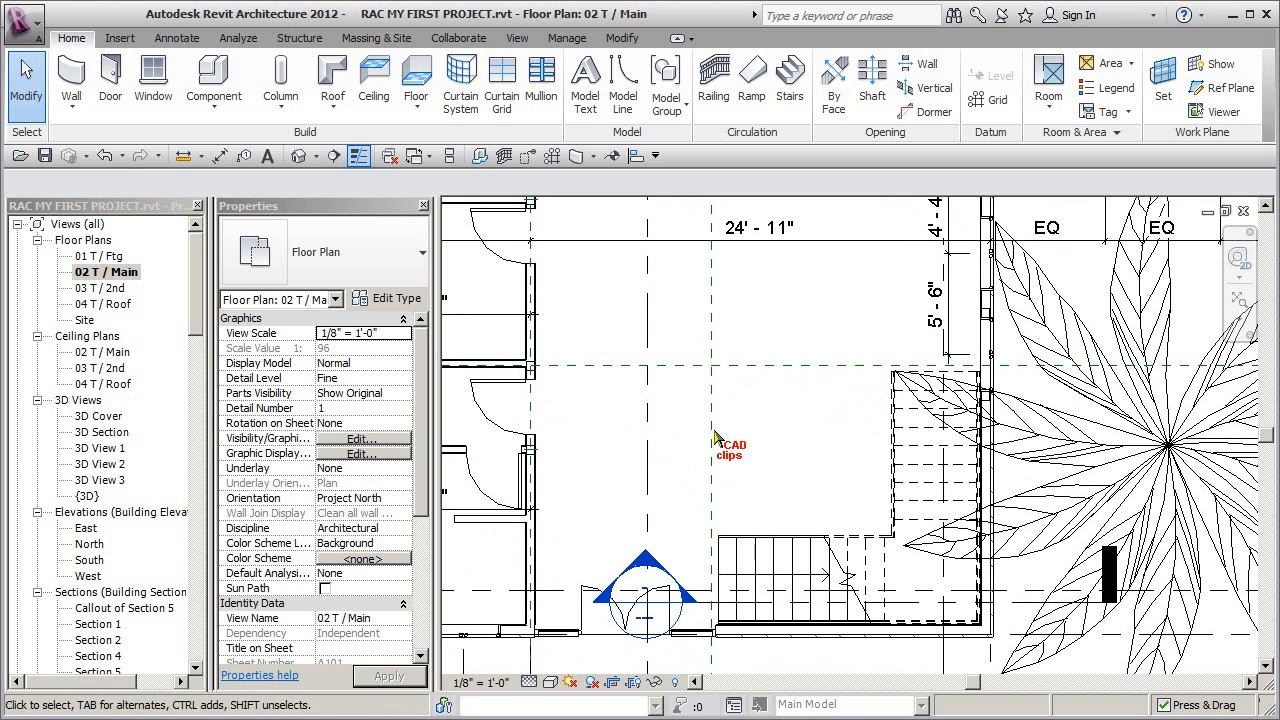
pyautogui.click(712, 369)
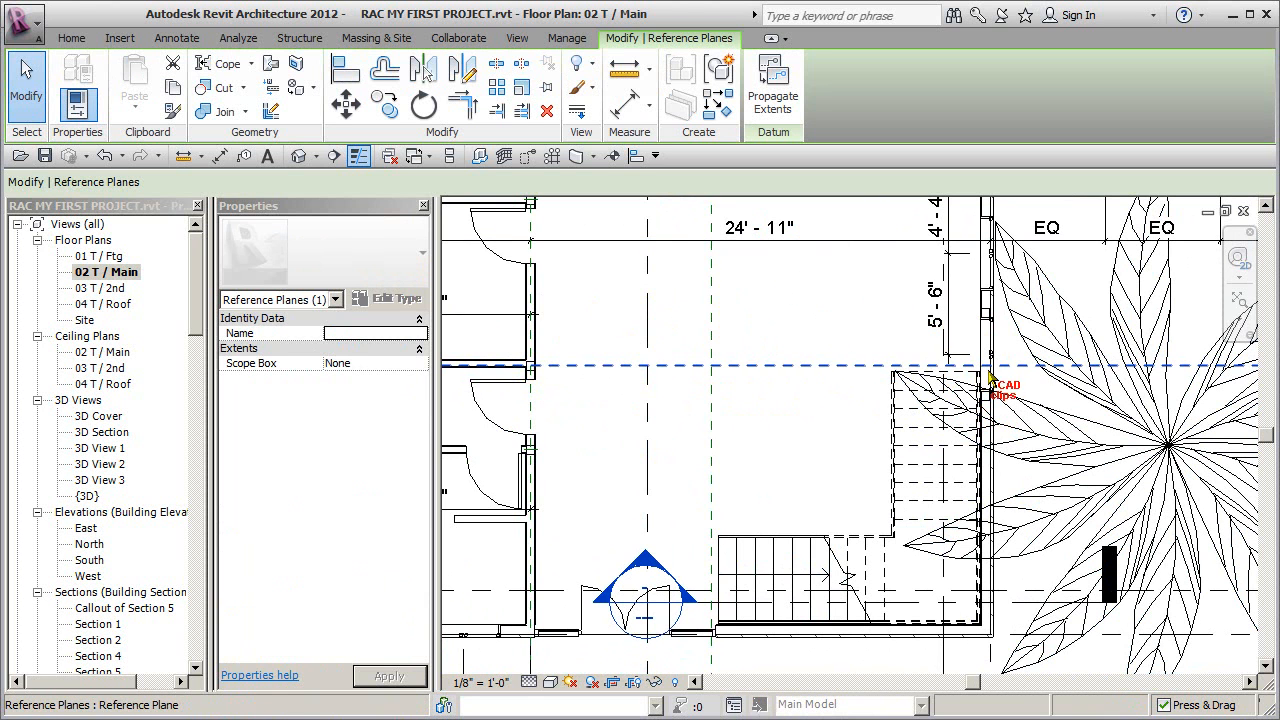
pyautogui.scroll(-4, 648, 432)
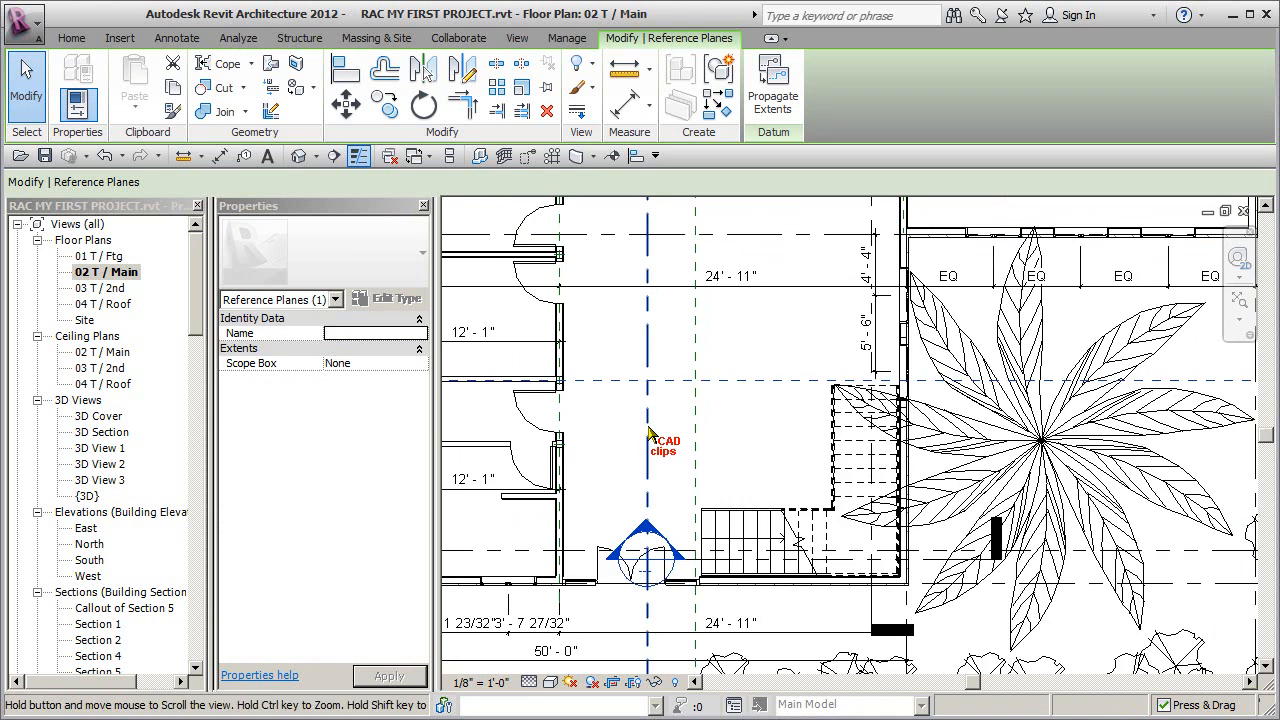
pyautogui.scroll(-2, 684, 425)
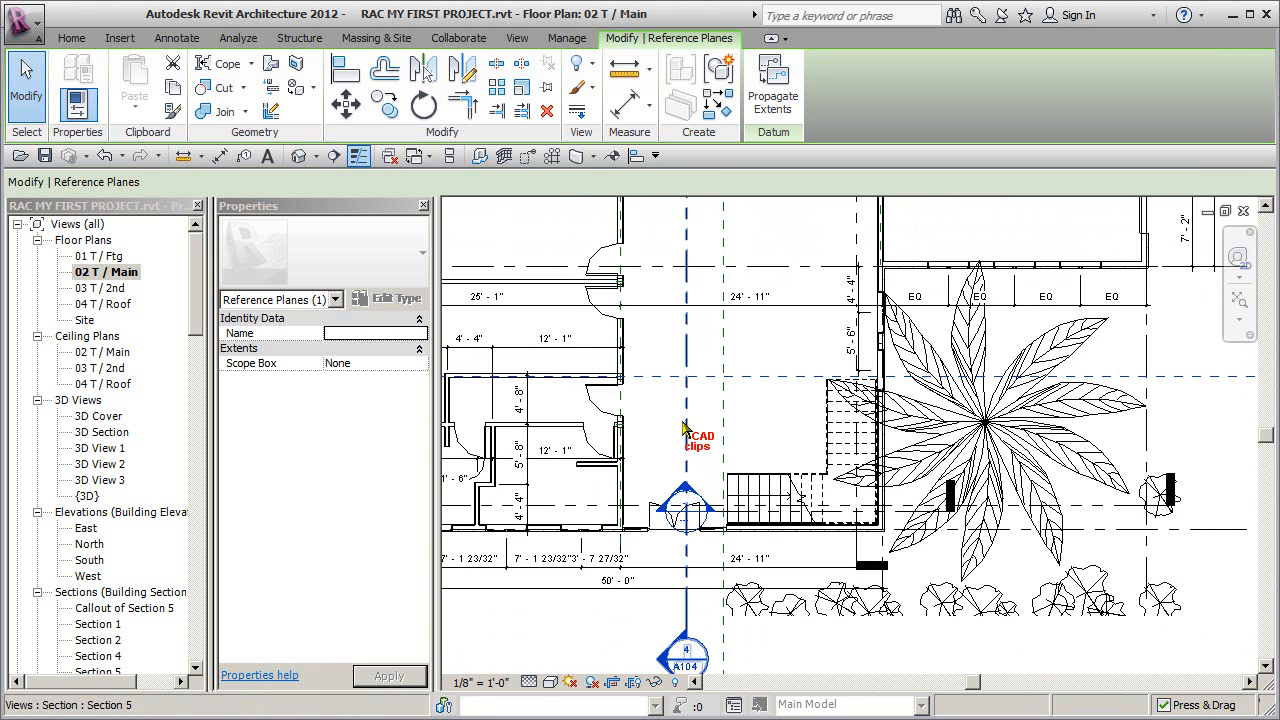
pyautogui.scroll(-2, 686, 429)
pyautogui.moveTo(686, 429); pyautogui.dragTo(678, 441, button='middle')
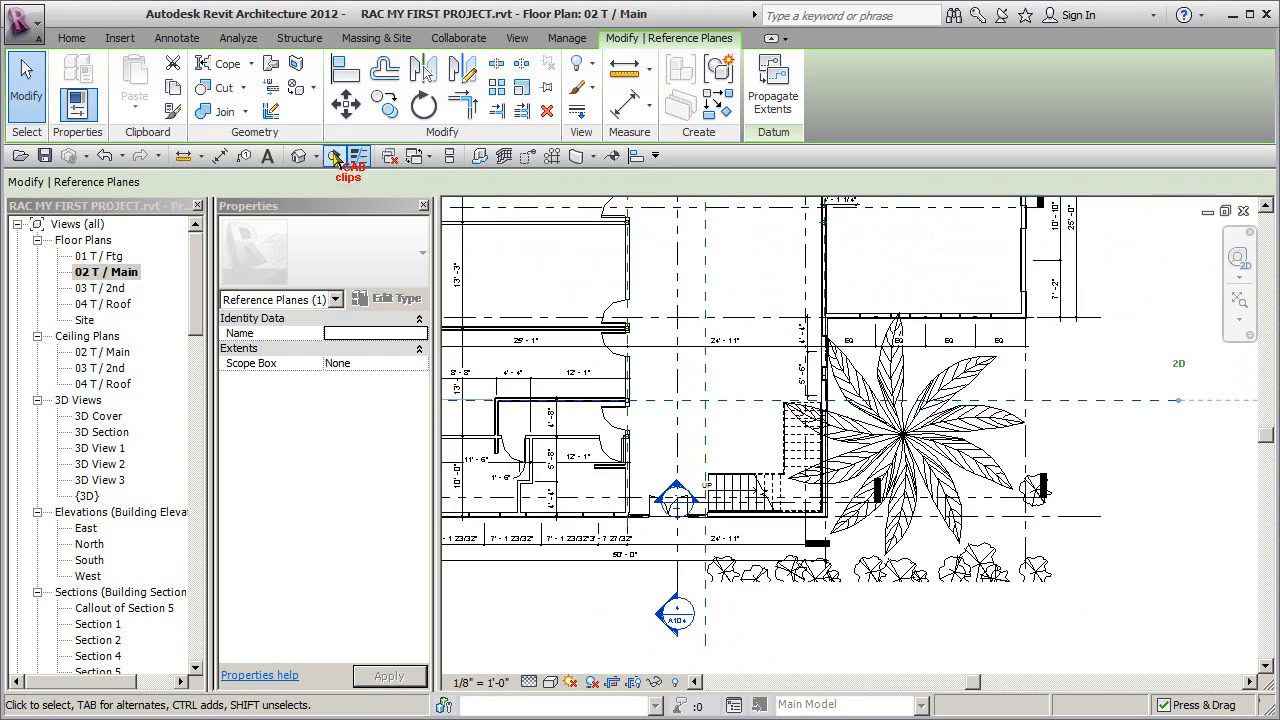
# In the default 3D view, select the whole building and filter the selection to structural columns, structural foundations, girder framing and other structural framing.
pyautogui.click(298, 155)
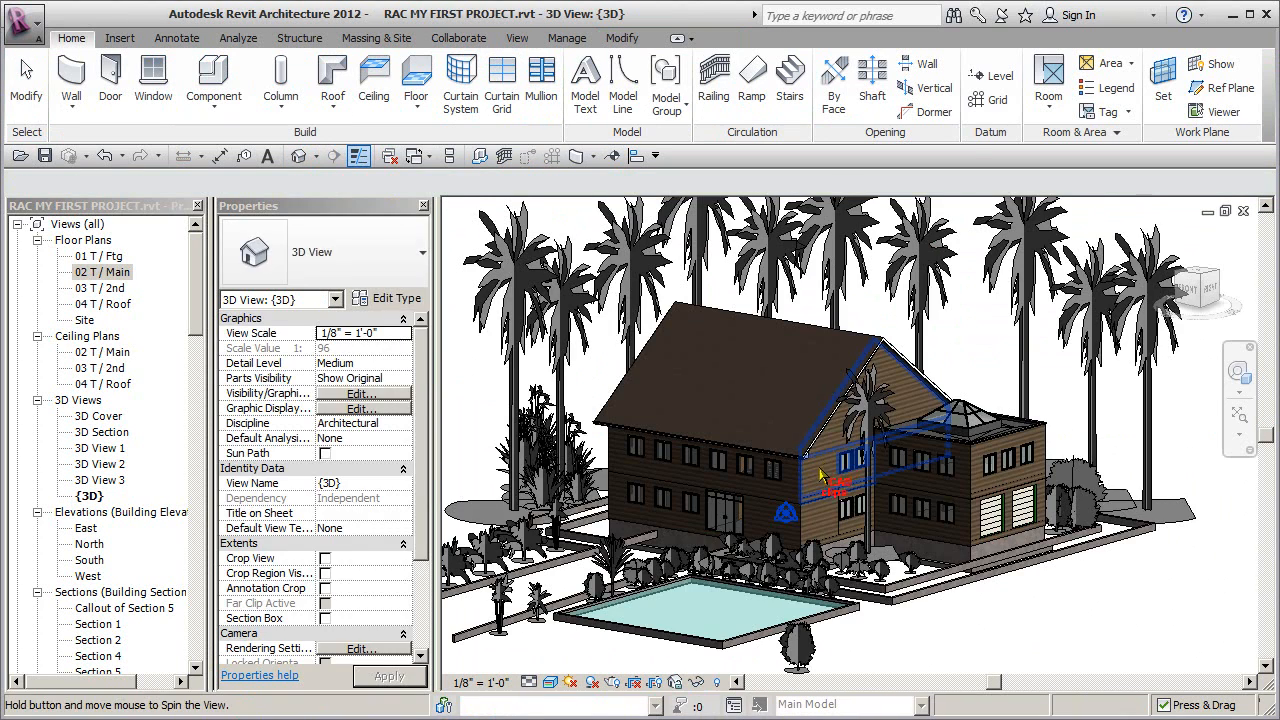
pyautogui.moveTo(988, 362); pyautogui.dragTo(700, 560)
pyautogui.click(764, 82)
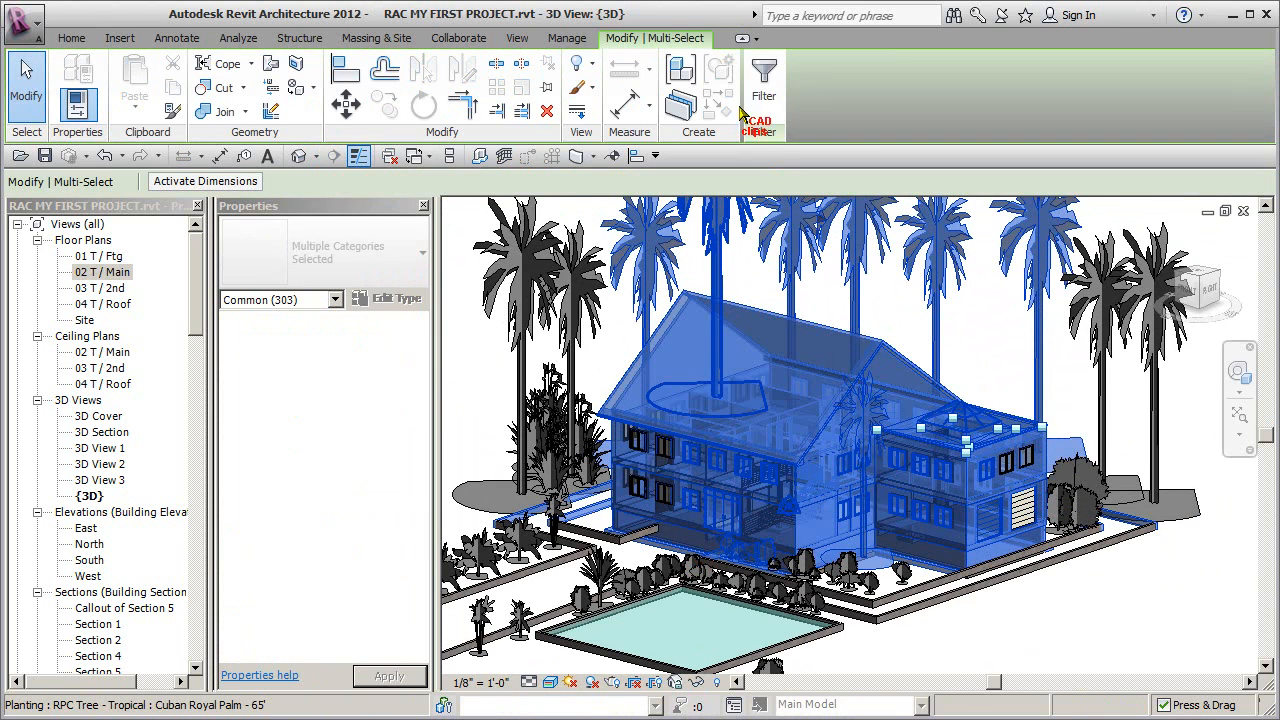
pyautogui.click(505, 280)
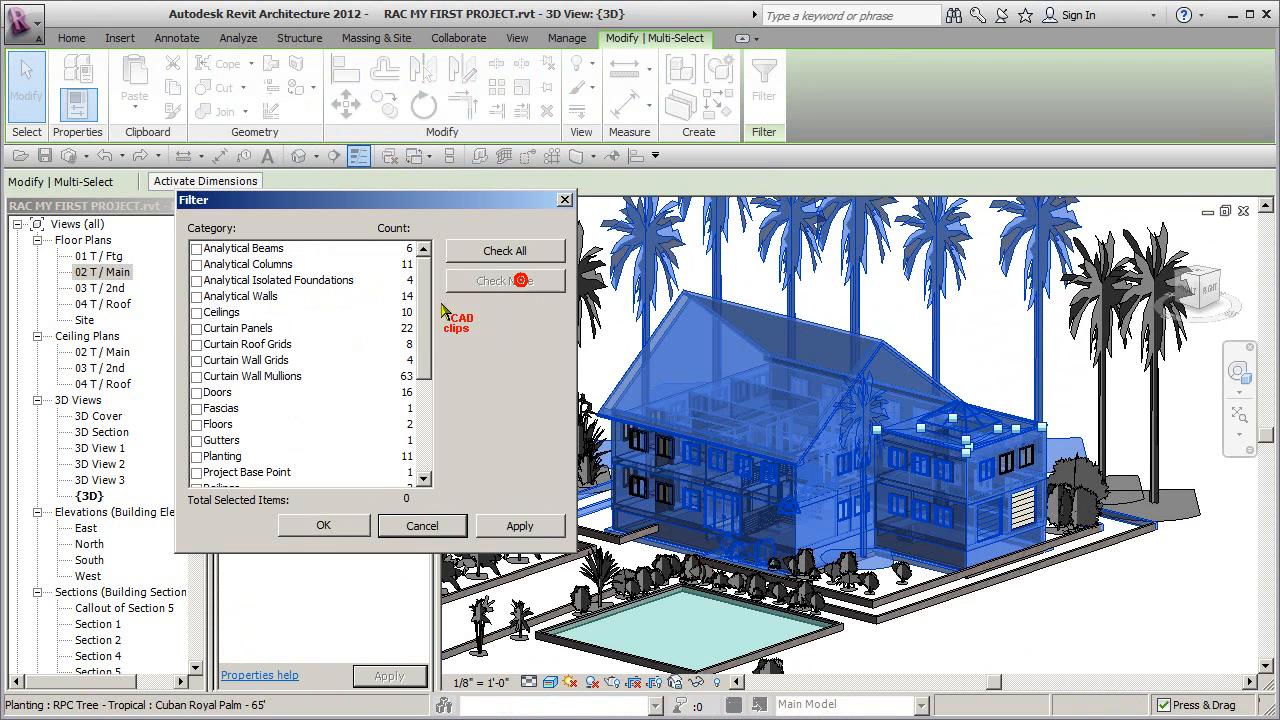
pyautogui.moveTo(419, 323); pyautogui.dragTo(421, 436)
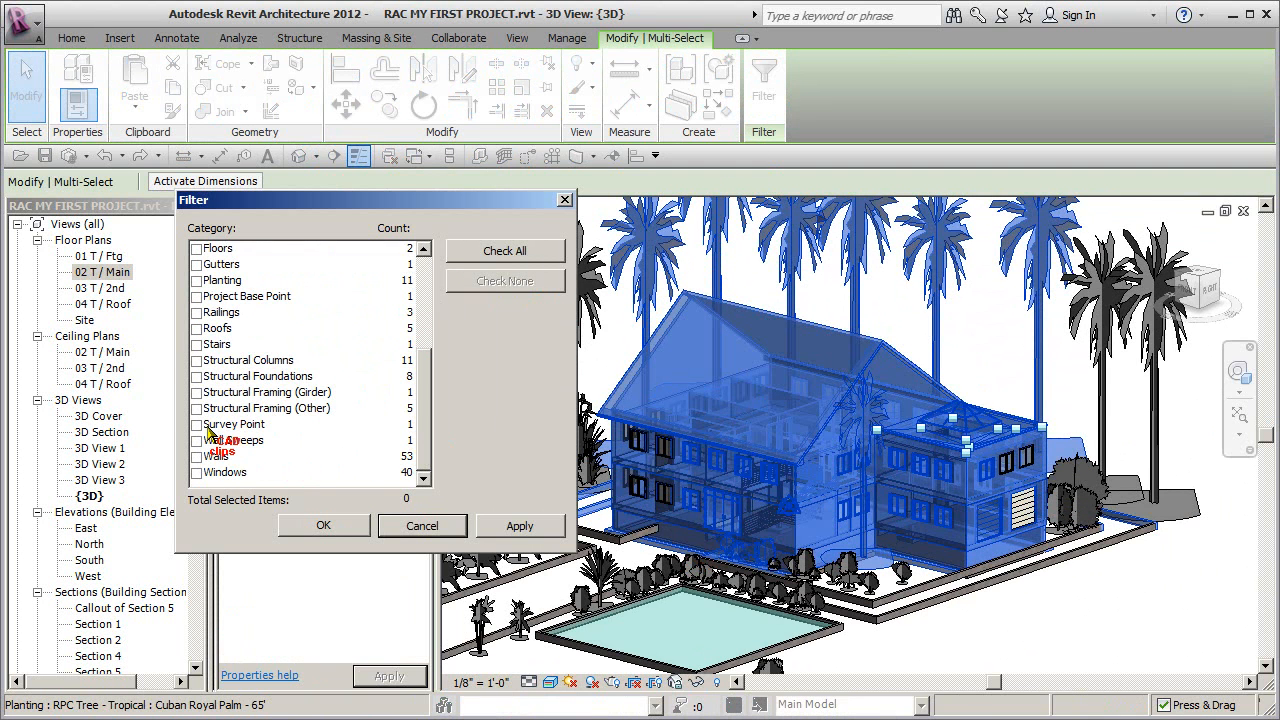
pyautogui.click(197, 361)
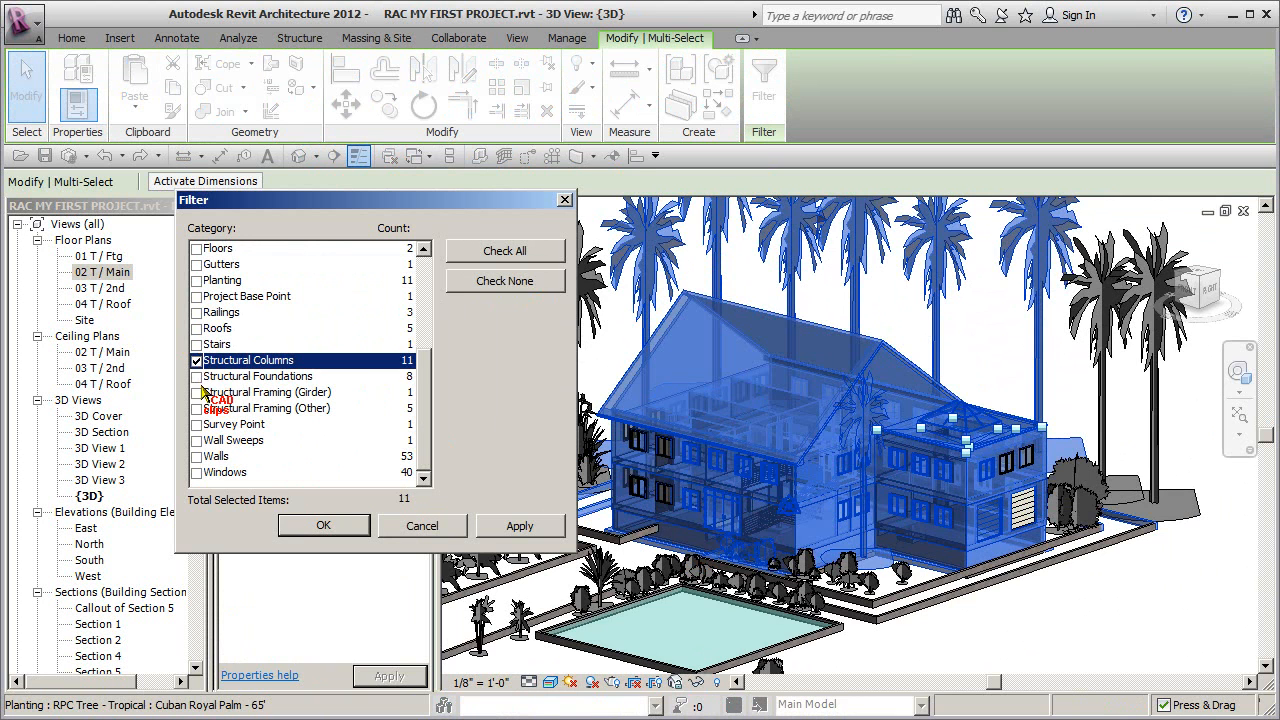
pyautogui.click(197, 377)
pyautogui.click(197, 393)
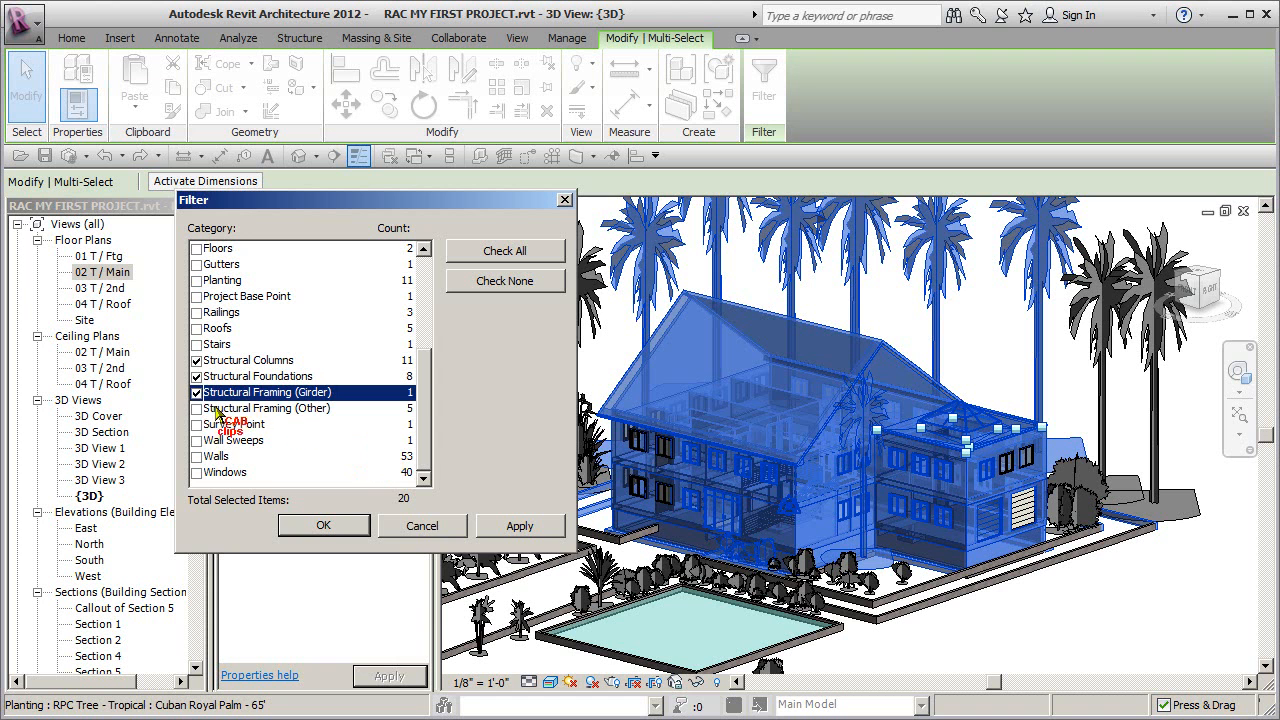
pyautogui.click(197, 409)
pyautogui.click(323, 525)
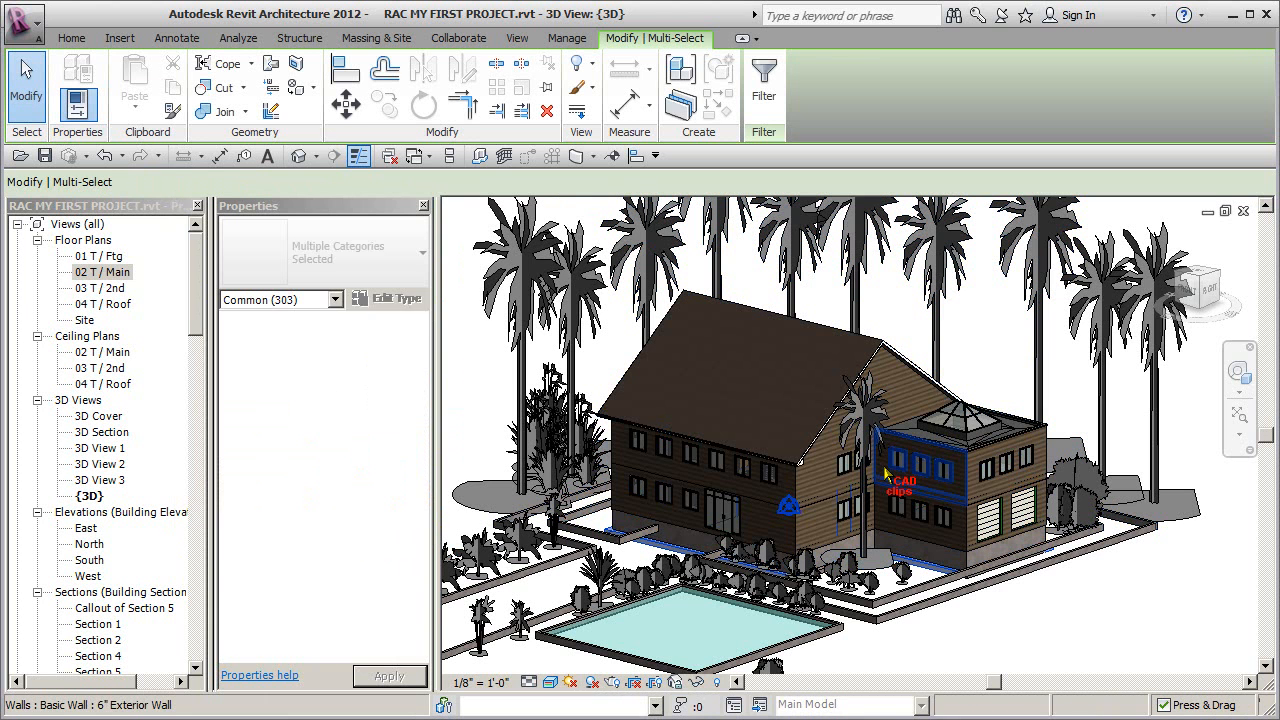
# Temporarily isolate the selected structural elements and inspect the columns, beams and footings in 3D.
pyautogui.click(698, 683)
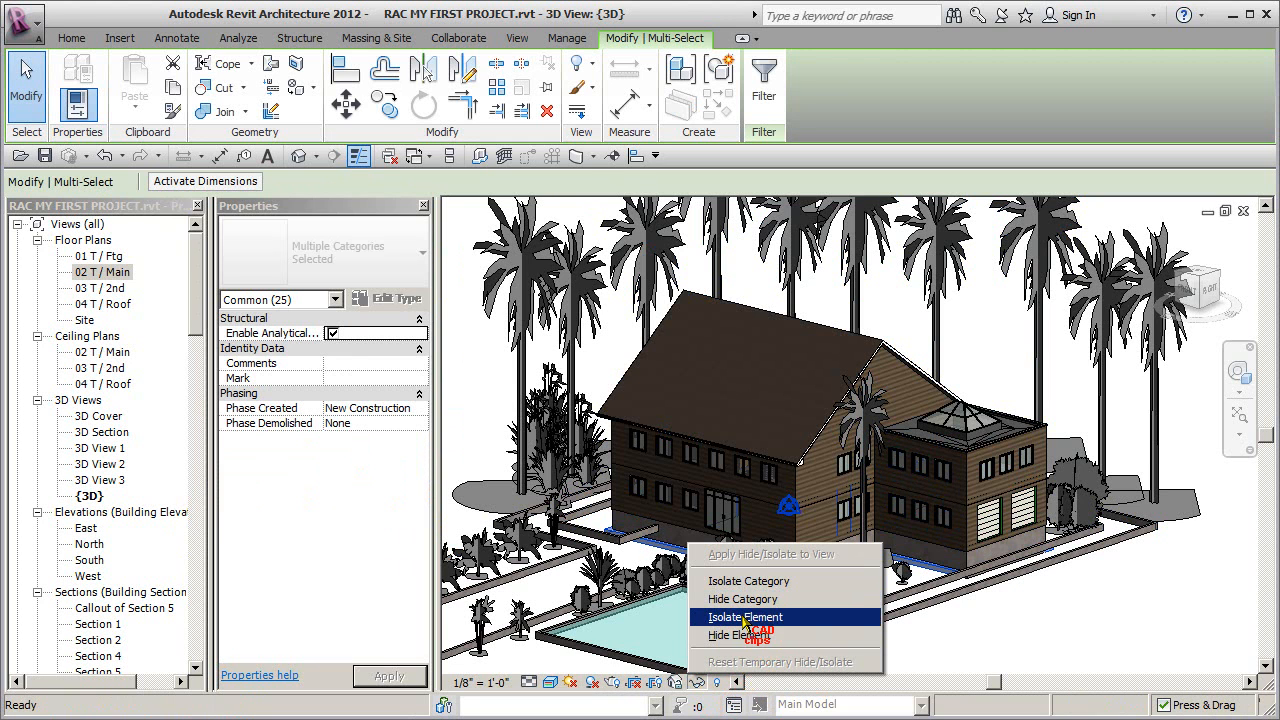
pyautogui.click(745, 581)
pyautogui.click(860, 593)
pyautogui.keyDown('shift'); pyautogui.moveTo(860, 593); pyautogui.dragTo(916, 552, button='middle'); pyautogui.keyUp('shift')
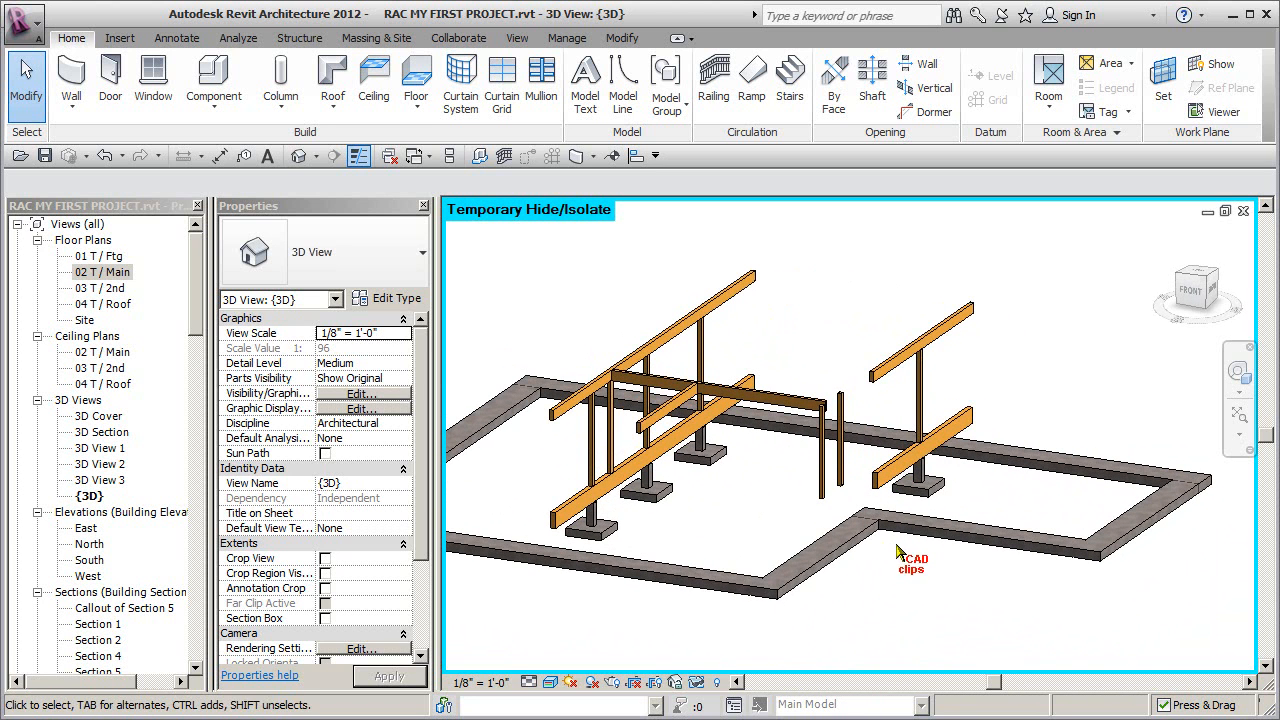
# Reset the temporary hide/isolate and view the complete building in 3D.
pyautogui.click(697, 682)
pyautogui.click(736, 662)
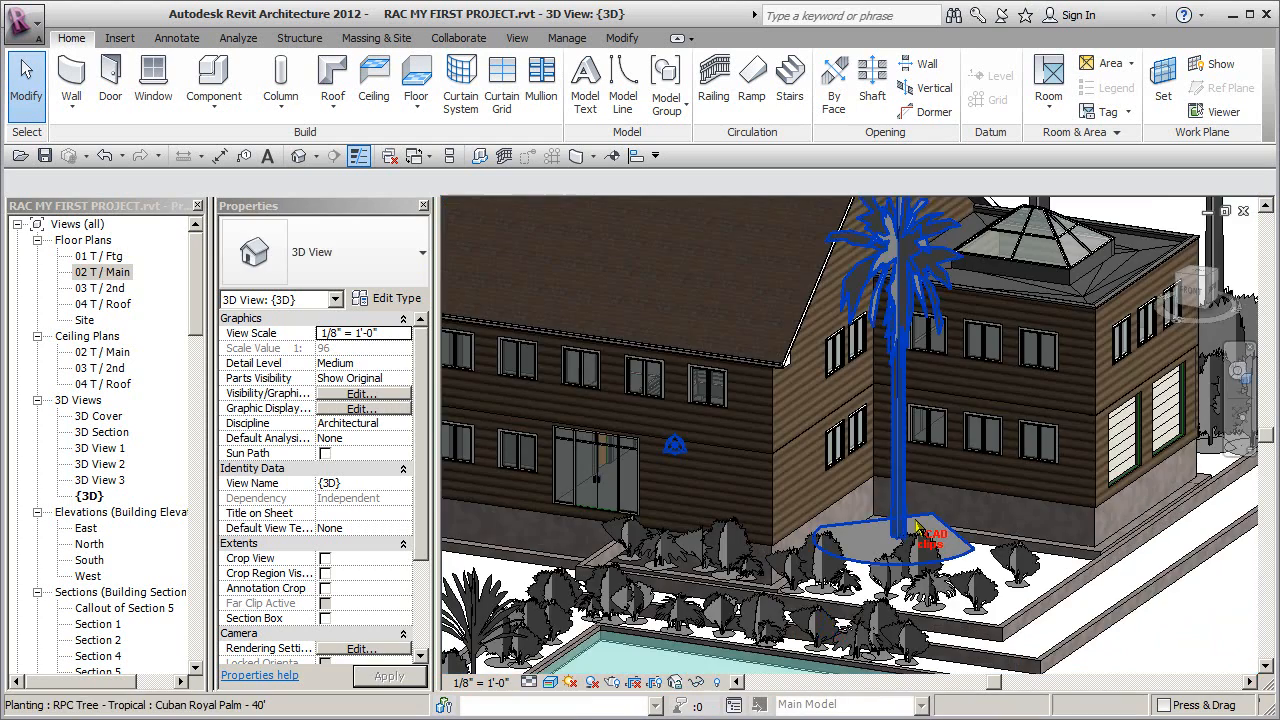
pyautogui.scroll(-2, 916, 526)
pyautogui.keyDown('shift'); pyautogui.moveTo(915, 525); pyautogui.dragTo(954, 587, button='middle'); pyautogui.keyUp('shift')
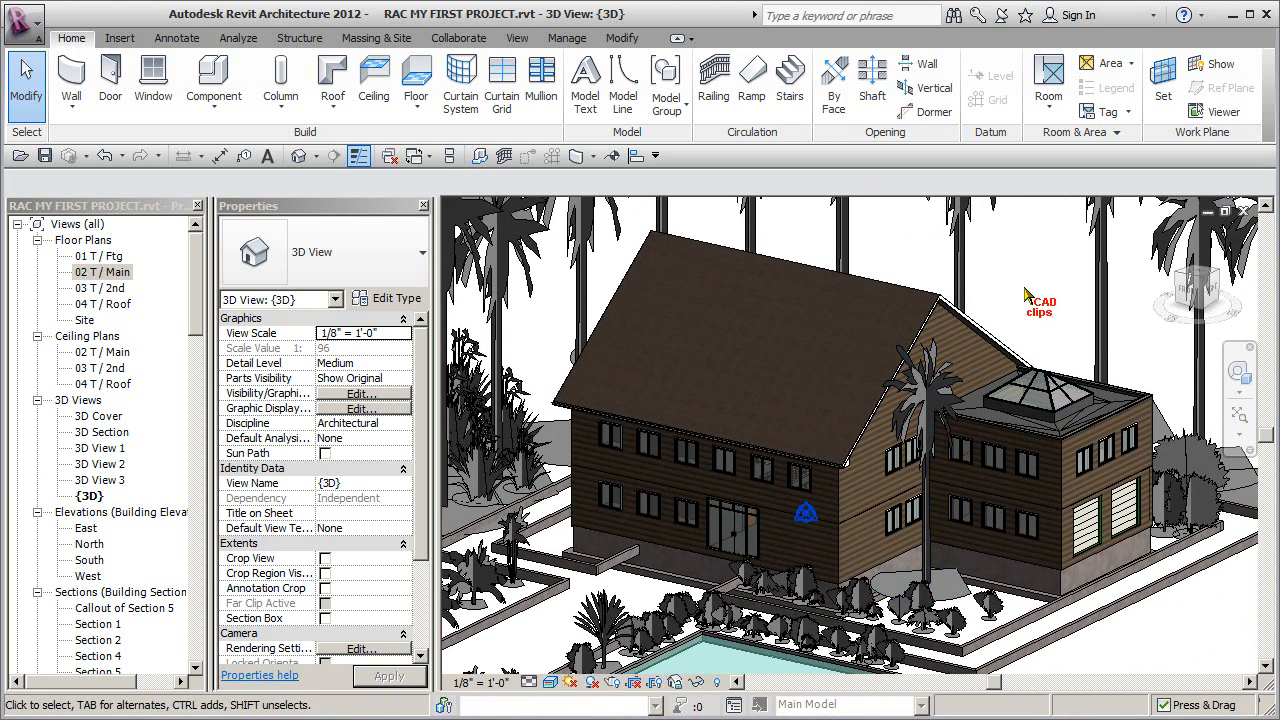